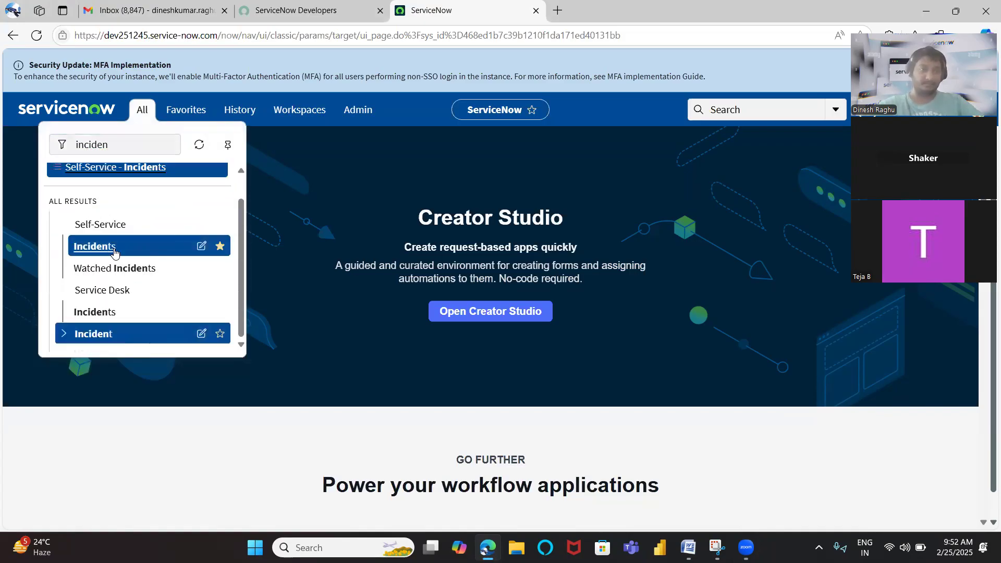
Open the Self-Service Incidents list in a new tab and clear all its filter conditions to list every incident
middle_click(91, 246)
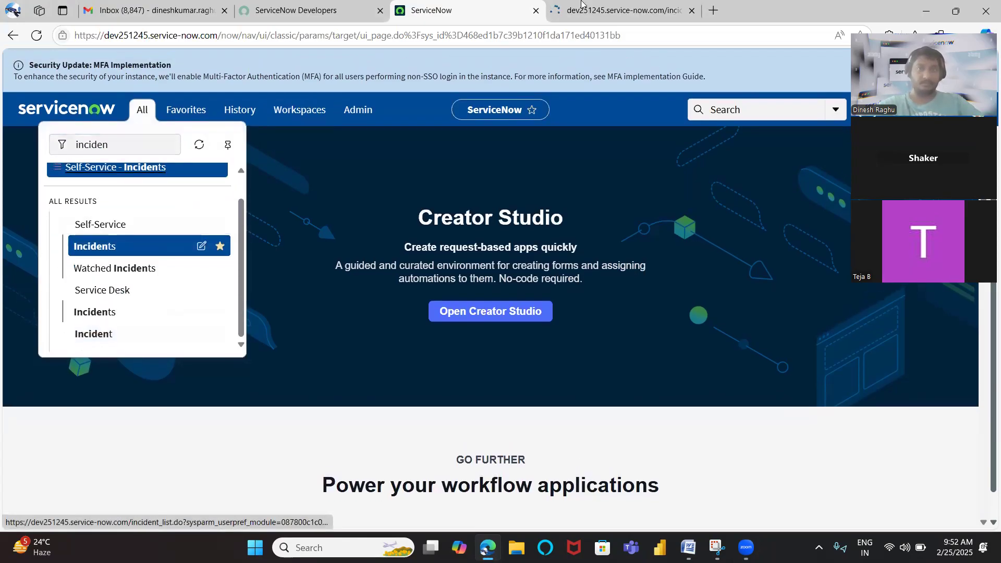
key(ctrl+Tab)
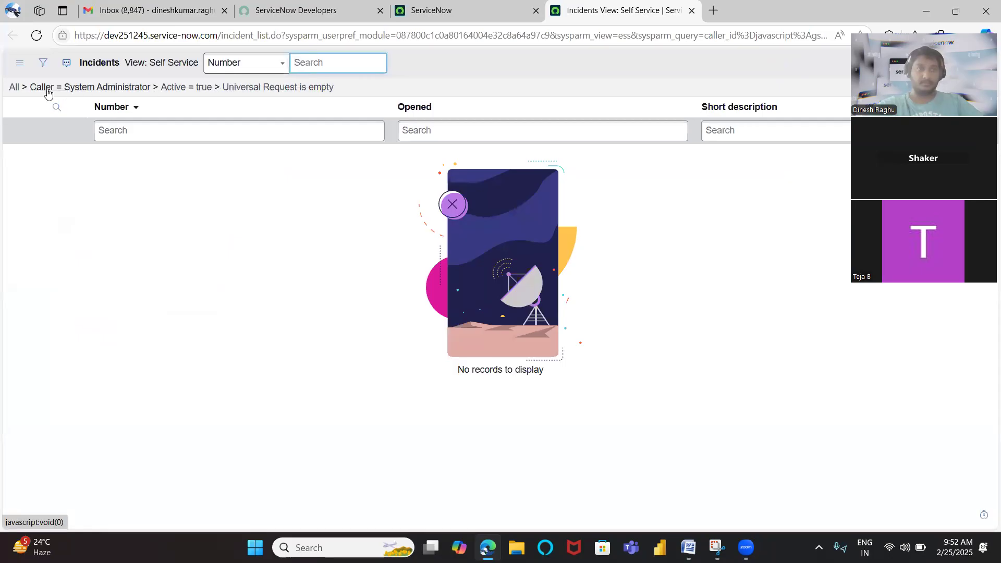
right_click(168, 63)
mouse_move(213, 71)
click(282, 90)
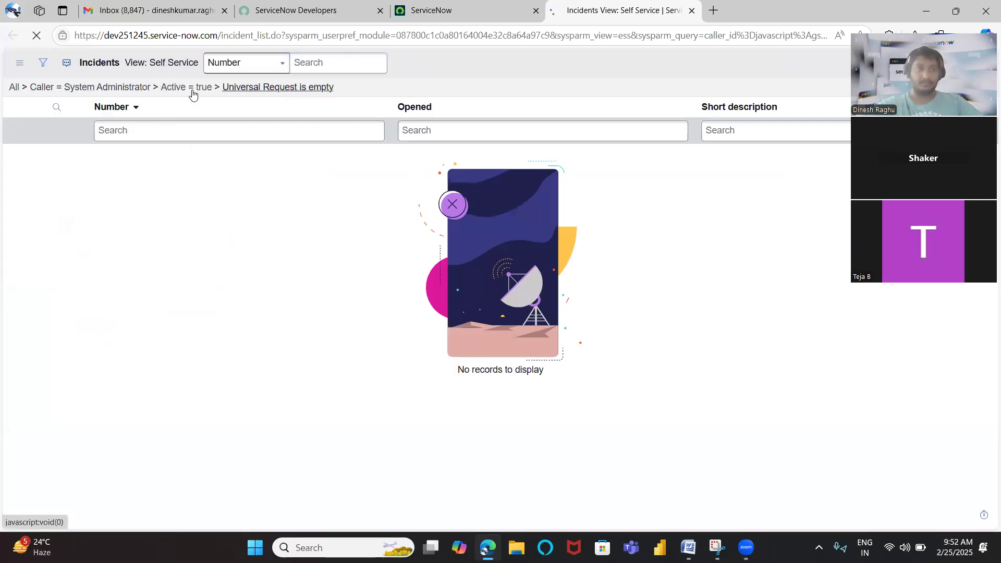
click(74, 88)
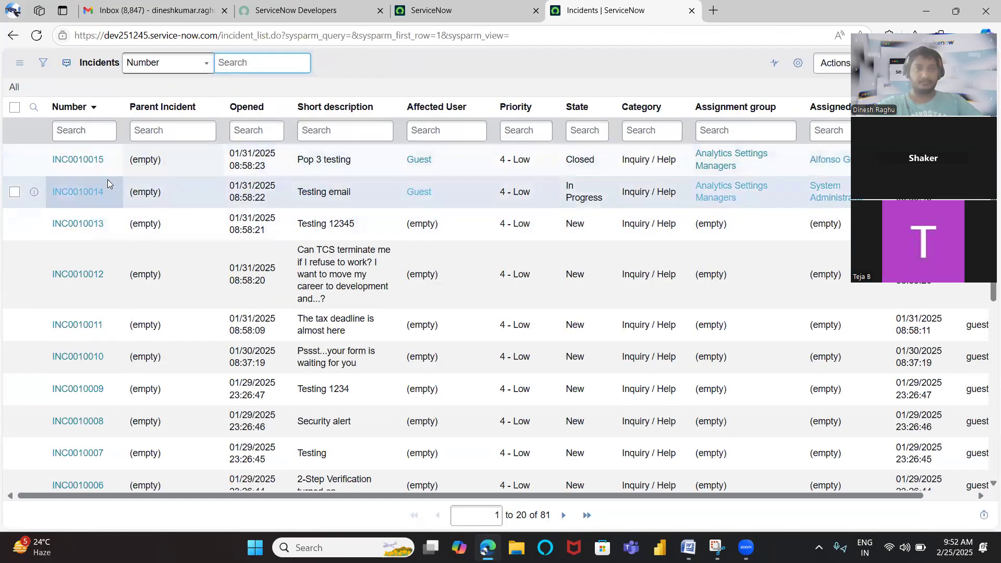
Open incident INC0010014 in a new tab and examine its activities and Task SLAs
click(82, 192)
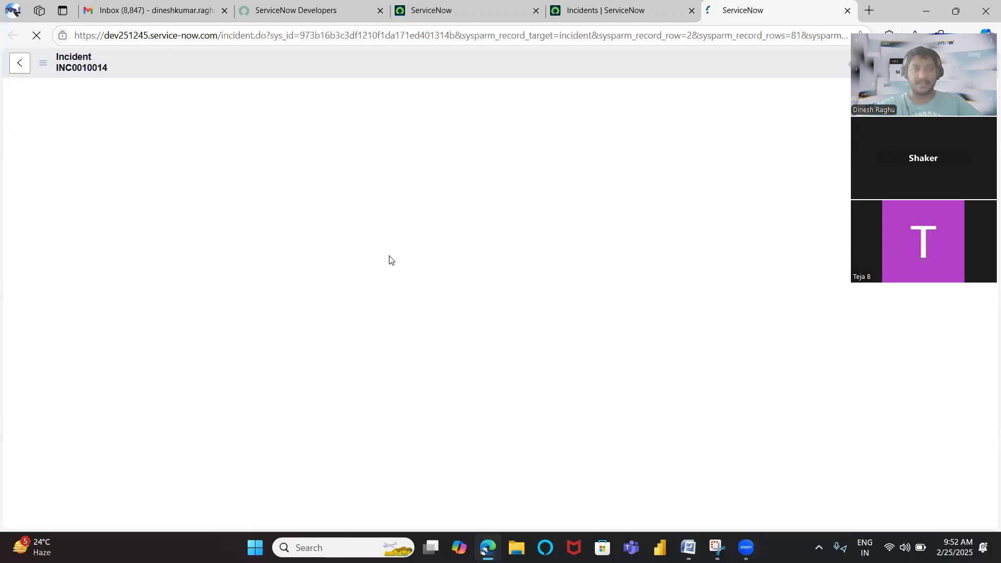
scroll(432, 284, down, 2)
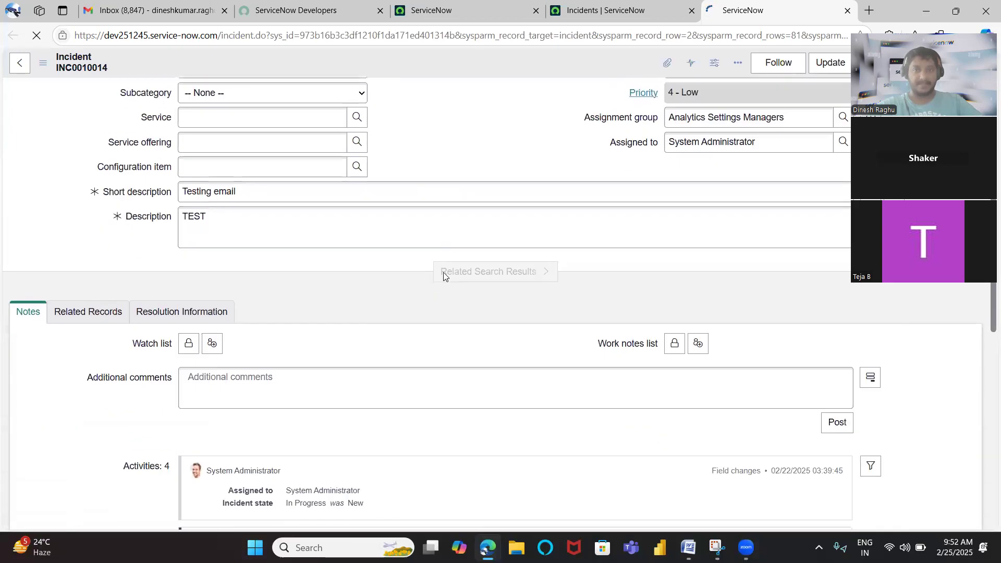
scroll(468, 313, down, 10)
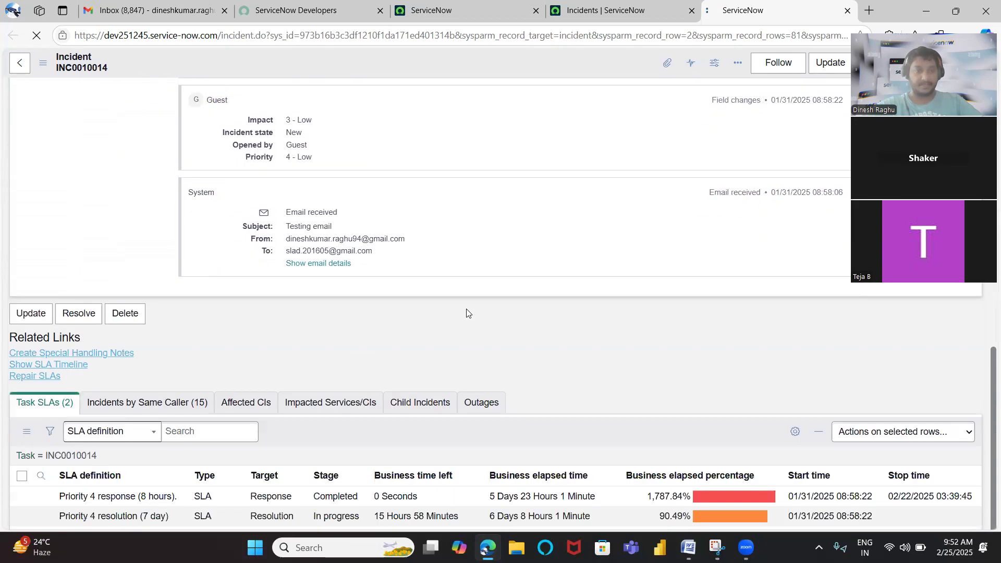
scroll(431, 201, up, 7)
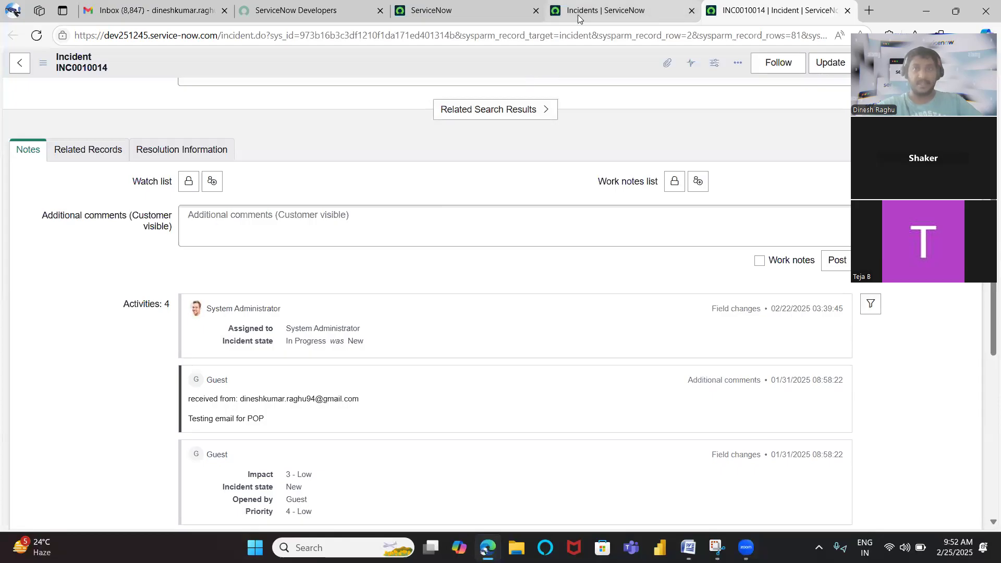
Search the ServiceNow navigator for "sla" and open SLA Definitions under Service Level Management in a new tab
click(577, 19)
click(426, 11)
click(138, 109)
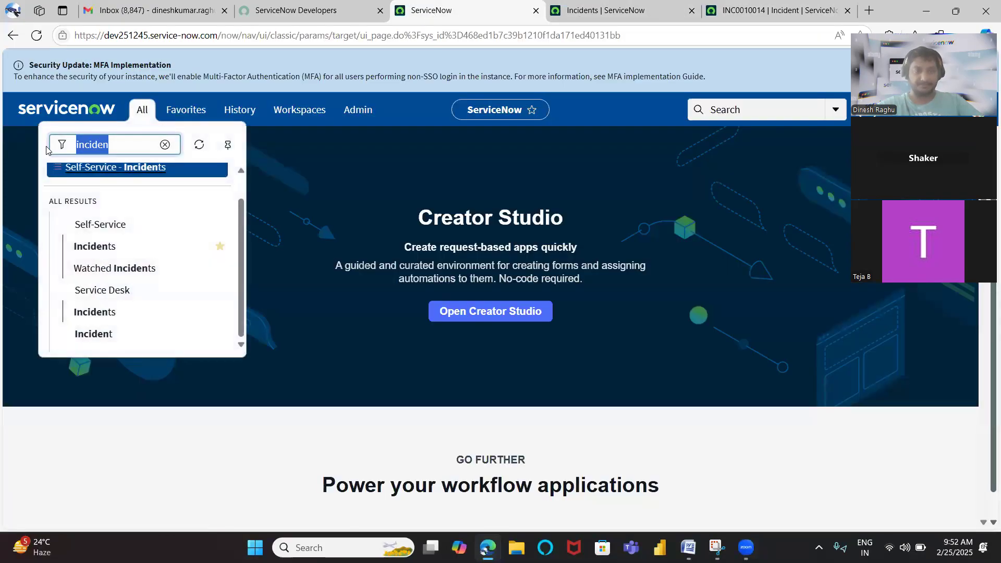
text(sla)
scroll(150, 312, down, 6)
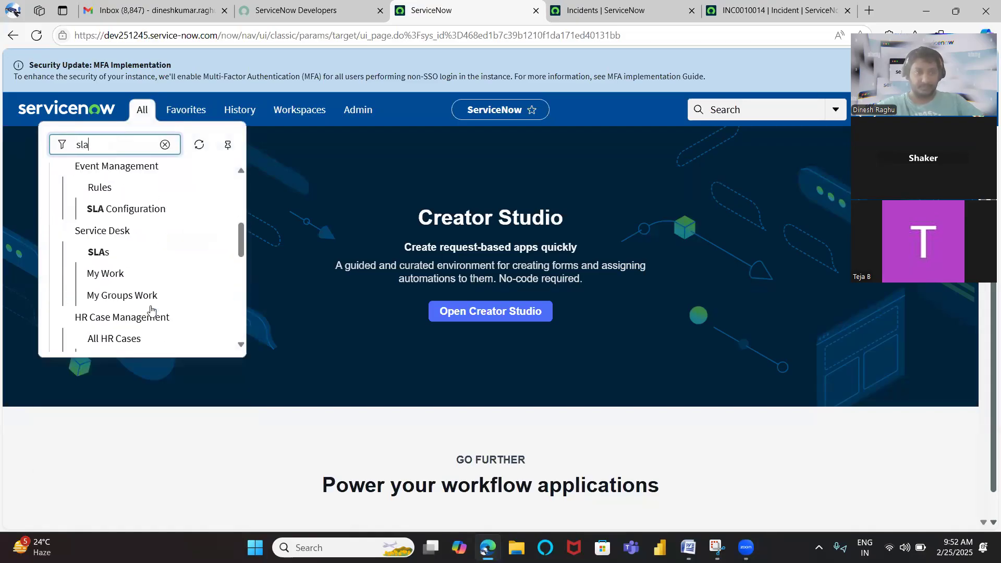
scroll(151, 312, down, 3)
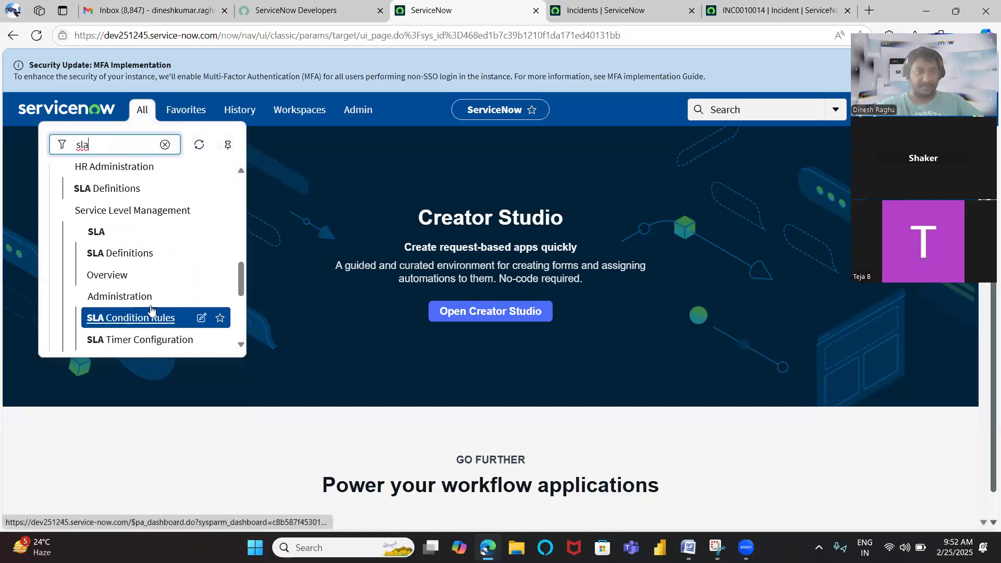
click(116, 254)
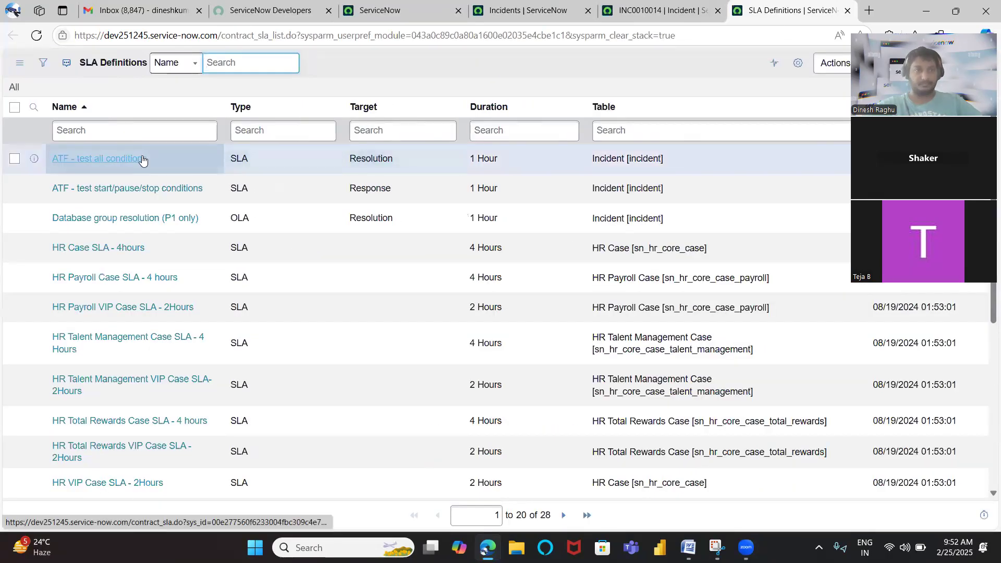
Filter the SLA definitions to the Incident table and open Priority 1 resolution (6 hour) and Priority 1 response (60 minutes) in separate tabs
right_click(608, 154)
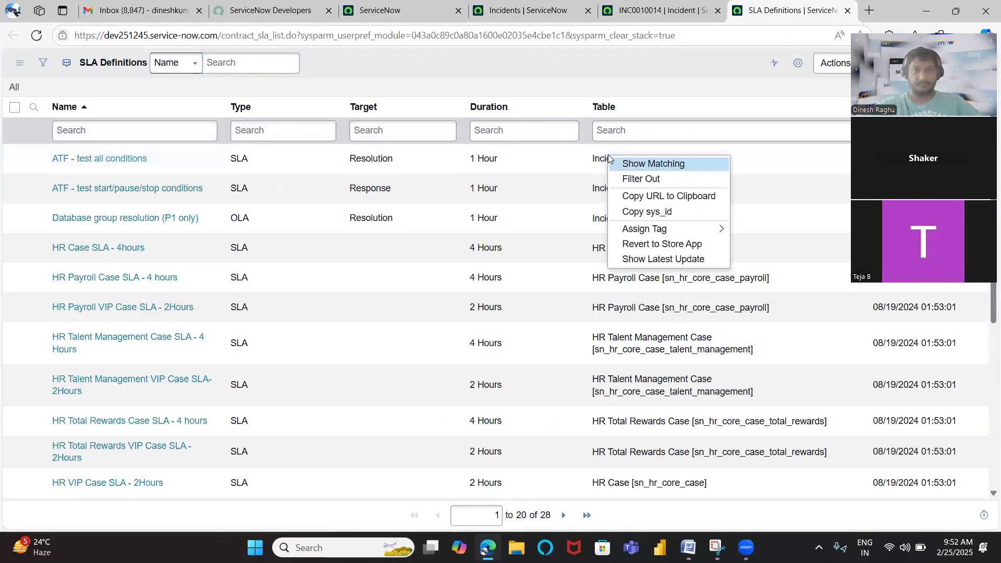
click(637, 164)
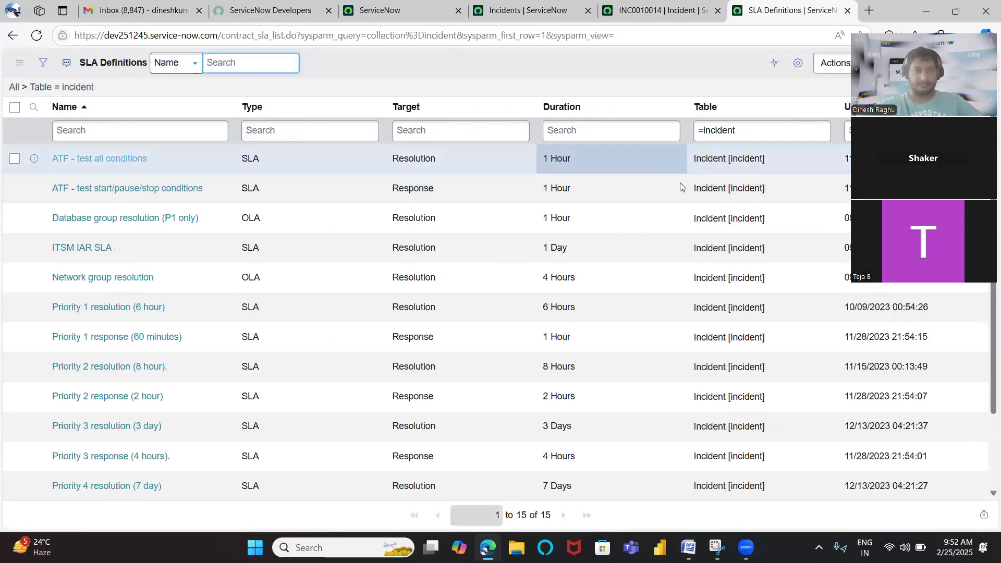
scroll(247, 308, down, 2)
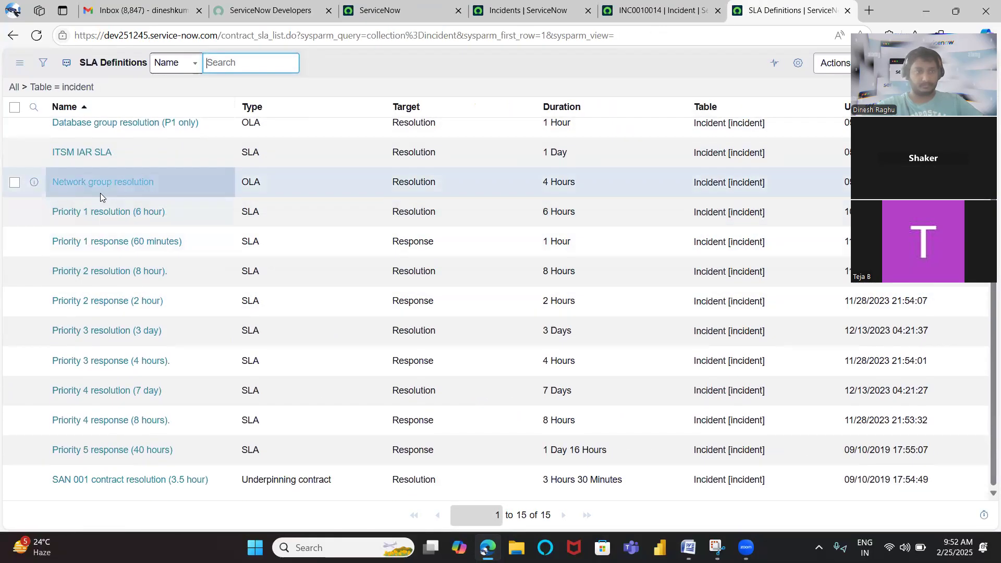
ctrl+click(128, 214)
ctrl+click(136, 243)
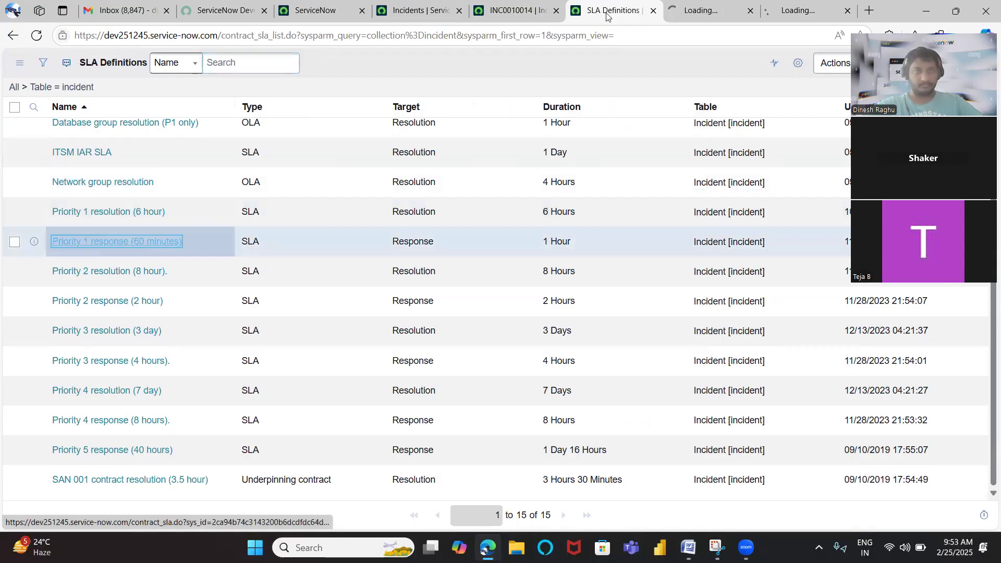
click(671, 4)
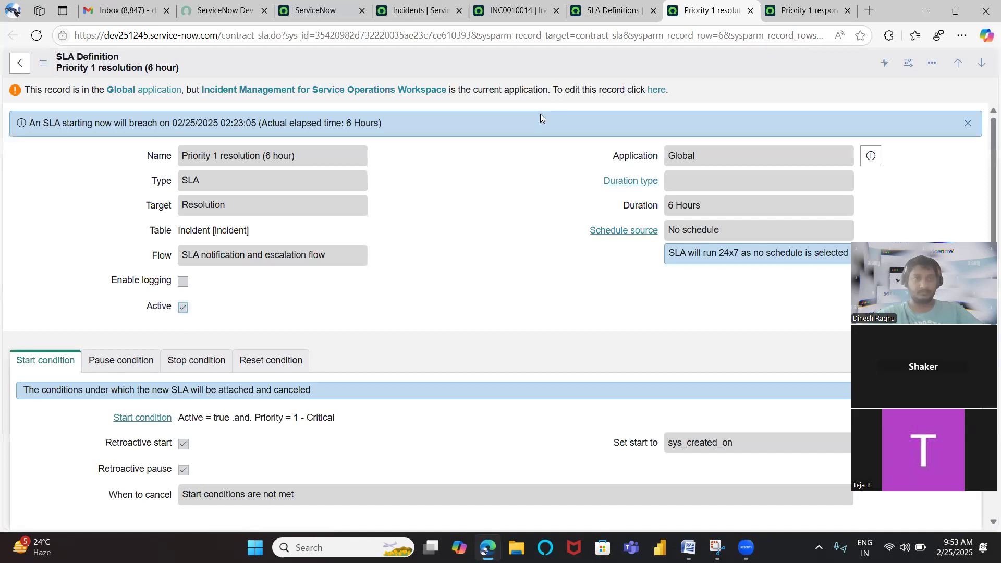
Switch the application scope from the ServiceNow home page to Global
click(517, 10)
click(320, 11)
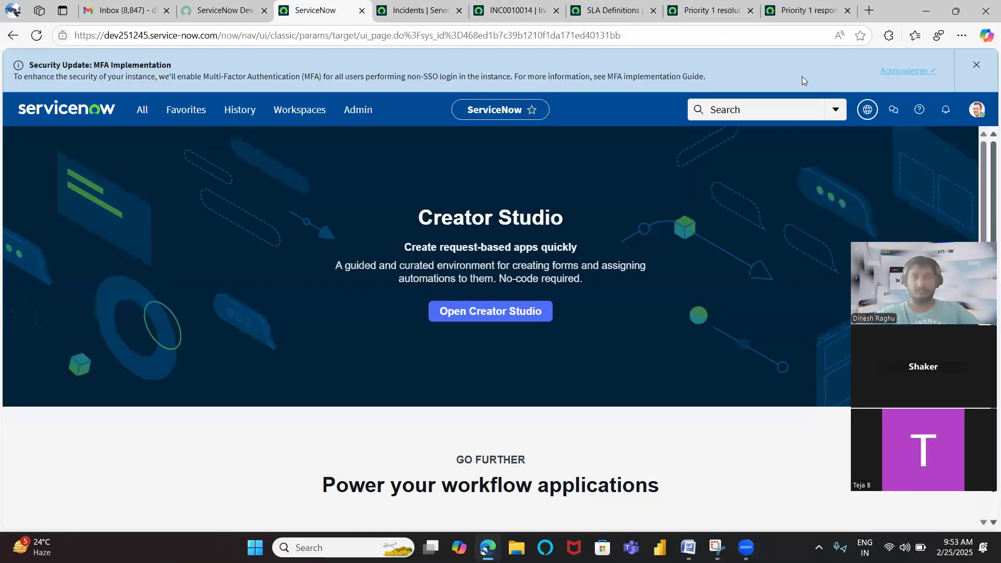
click(867, 110)
click(844, 142)
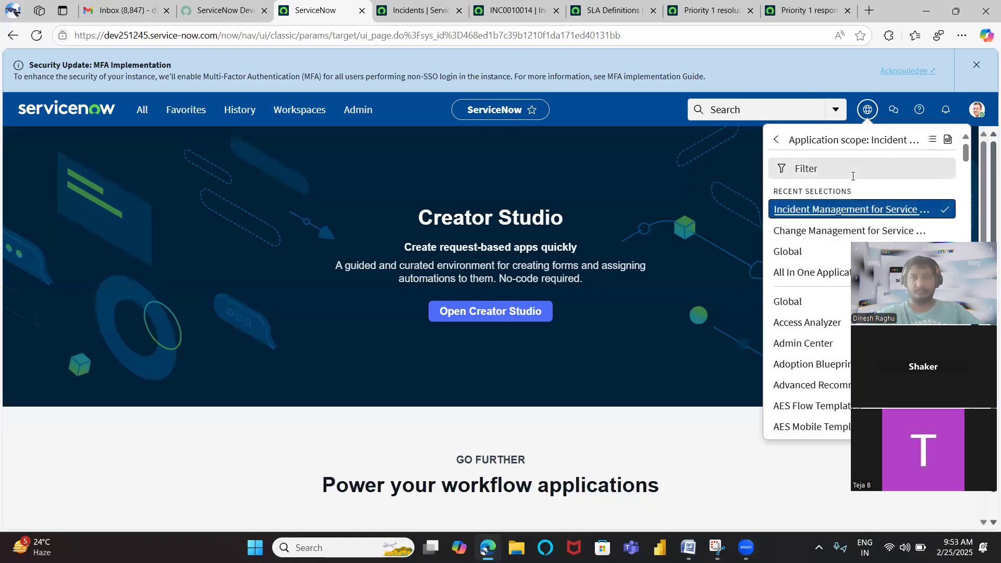
click(753, 16)
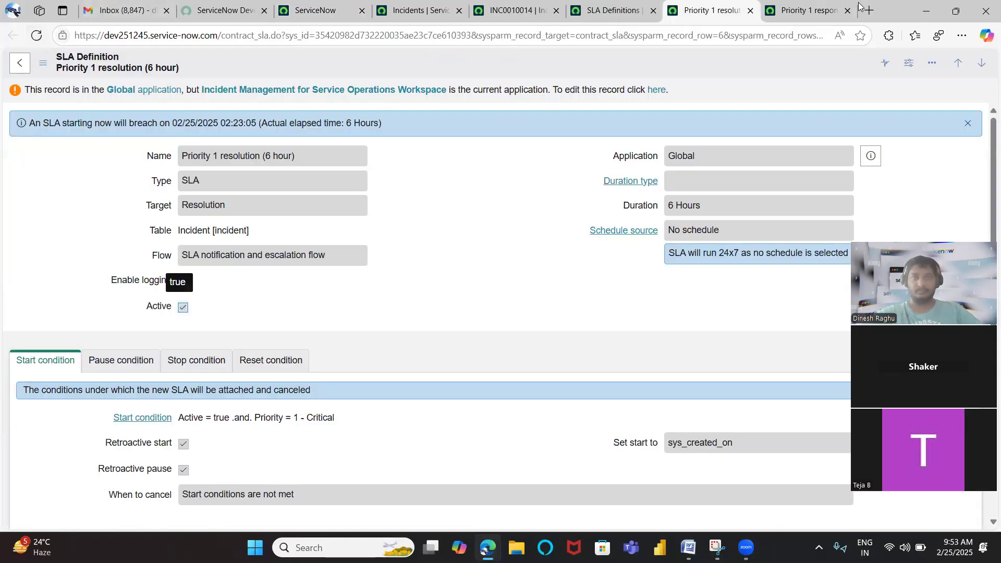
click(315, 10)
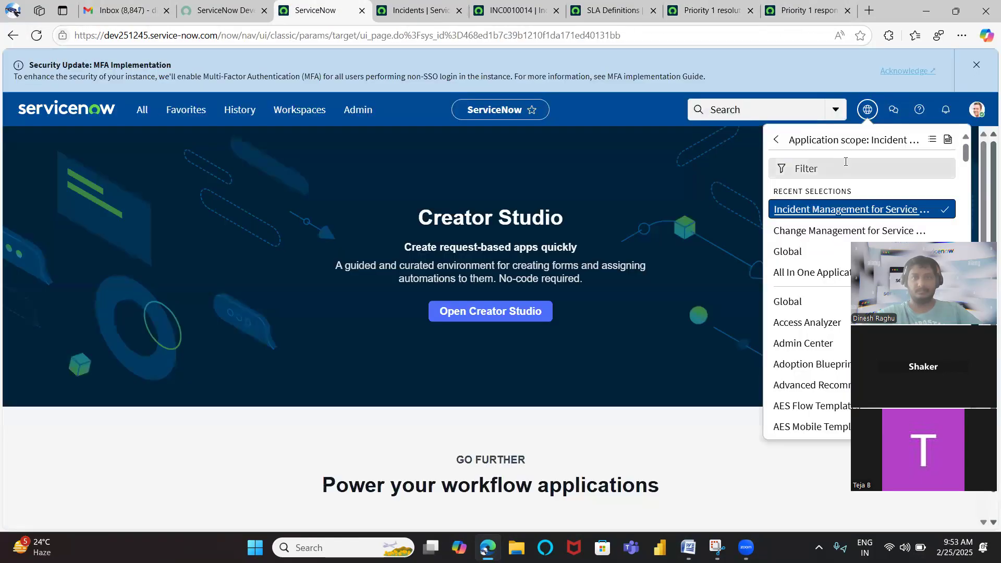
click(783, 250)
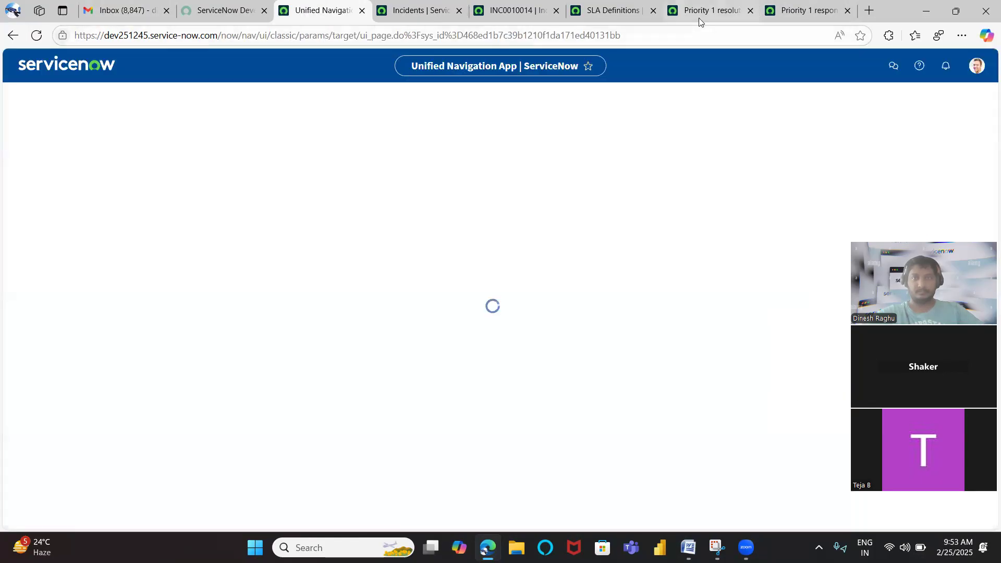
Reload the Priority 1 resolution and Priority 1 response SLA definitions, then return to the resolution record
click(704, 10)
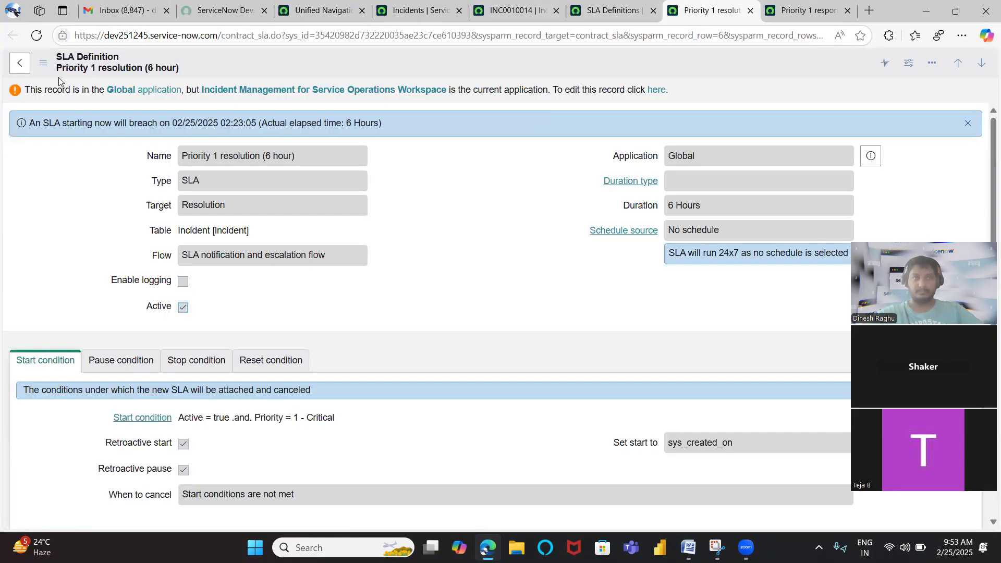
click(36, 35)
key(ctrl+Tab)
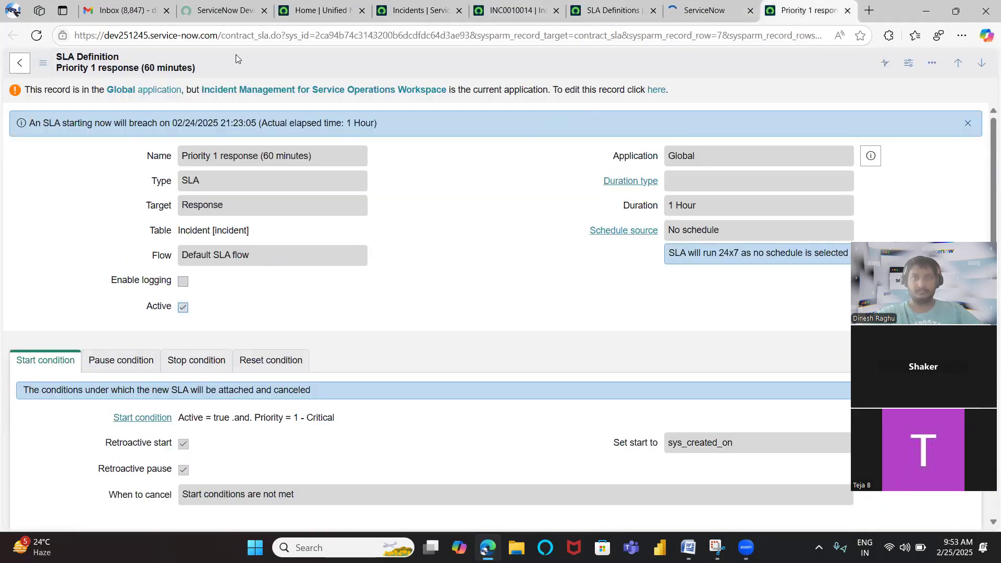
click(36, 36)
key(ctrl+shift+Tab)
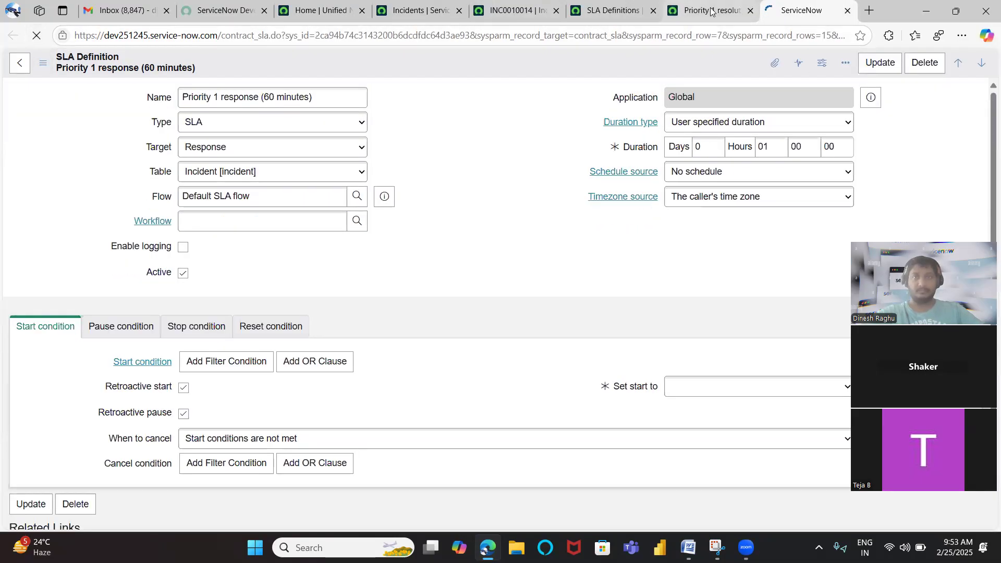
click(495, 193)
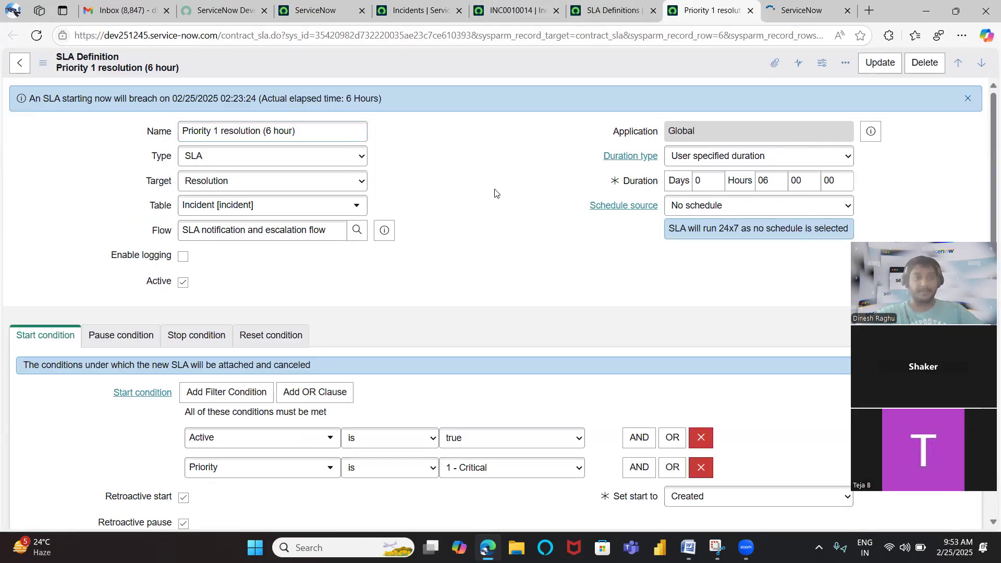
Examine the Priority 1 resolution definition's condition sections and the choices available for its Target
scroll(495, 193, down, 2)
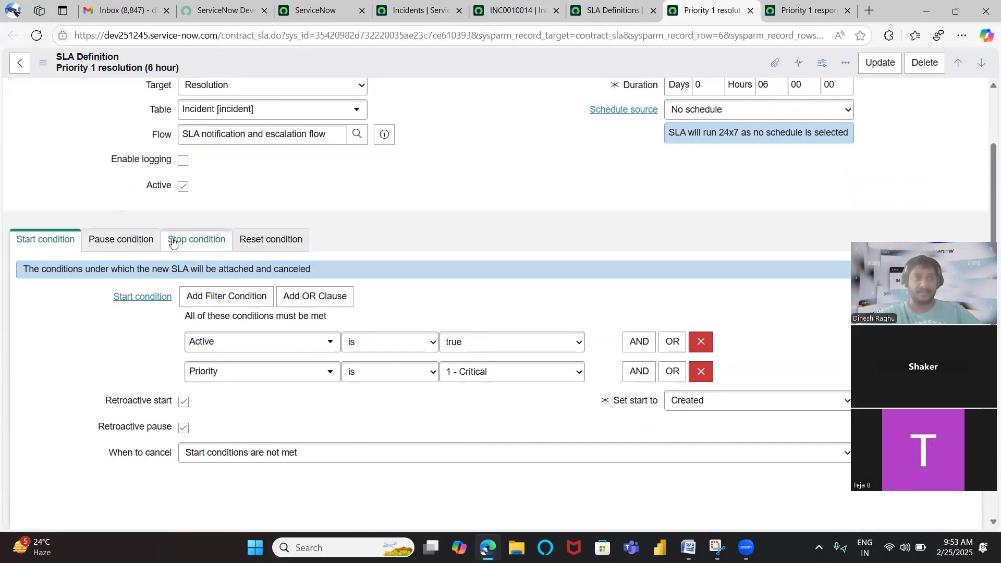
scroll(173, 242, up, 2)
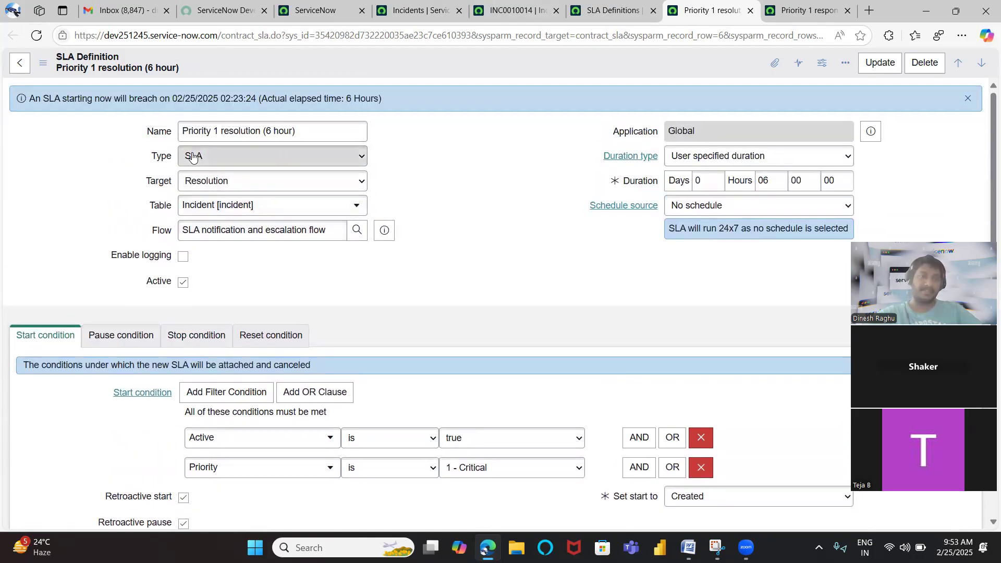
click(316, 178)
click(316, 178)
click(316, 177)
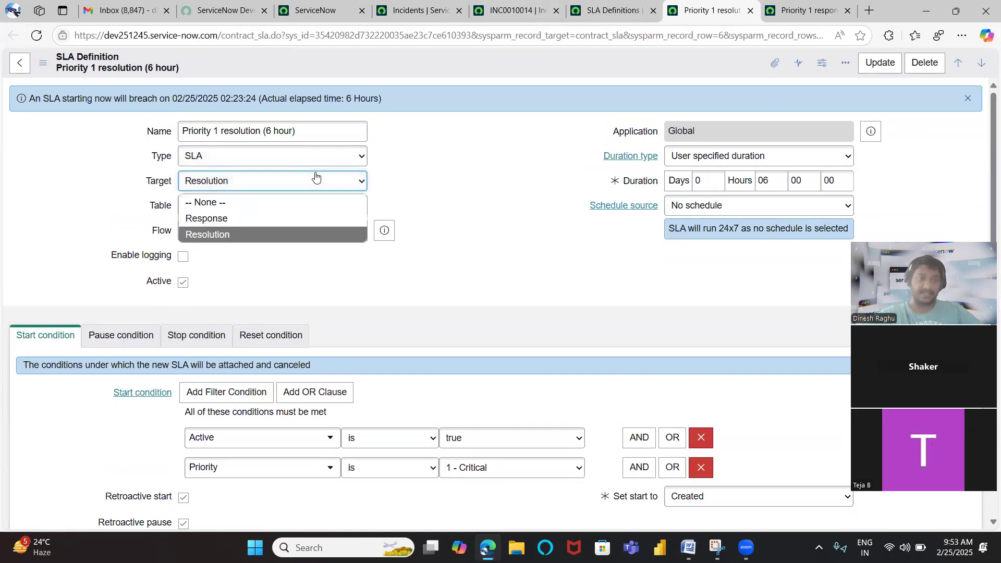
click(316, 177)
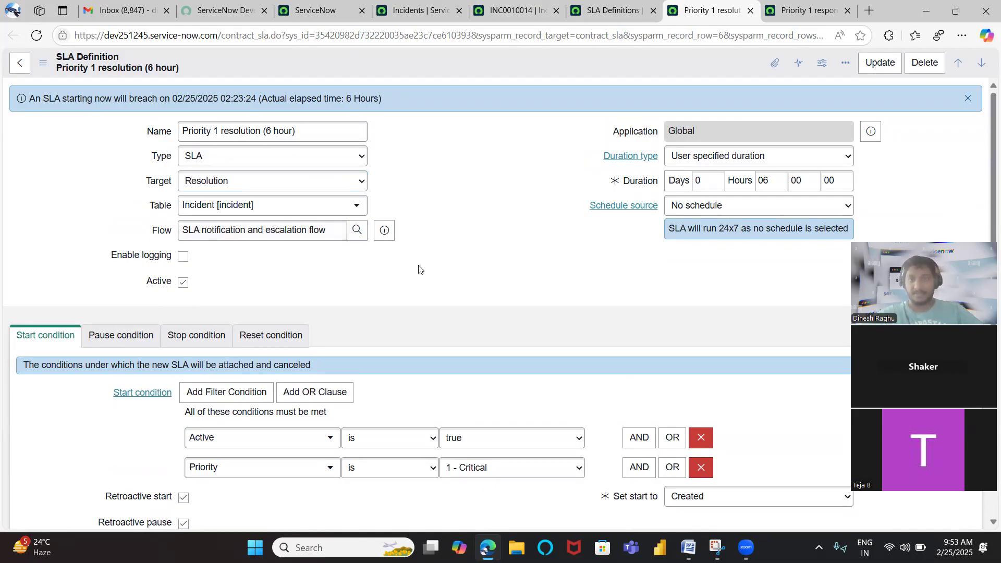
Review the Duration type choices of the Priority 1 resolution definition, keeping User specified duration
scroll(418, 269, down, 1)
scroll(419, 269, down, 1)
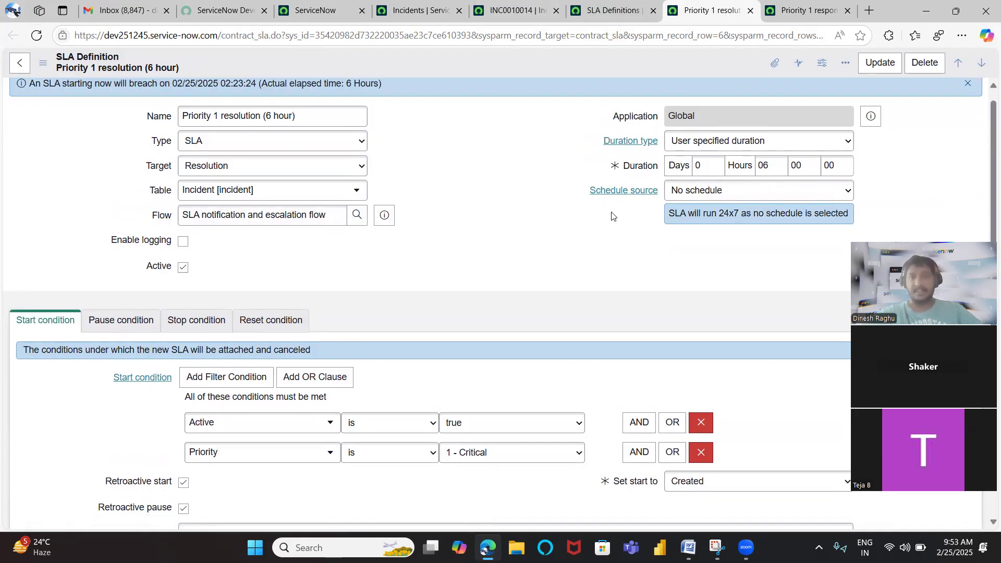
click(716, 148)
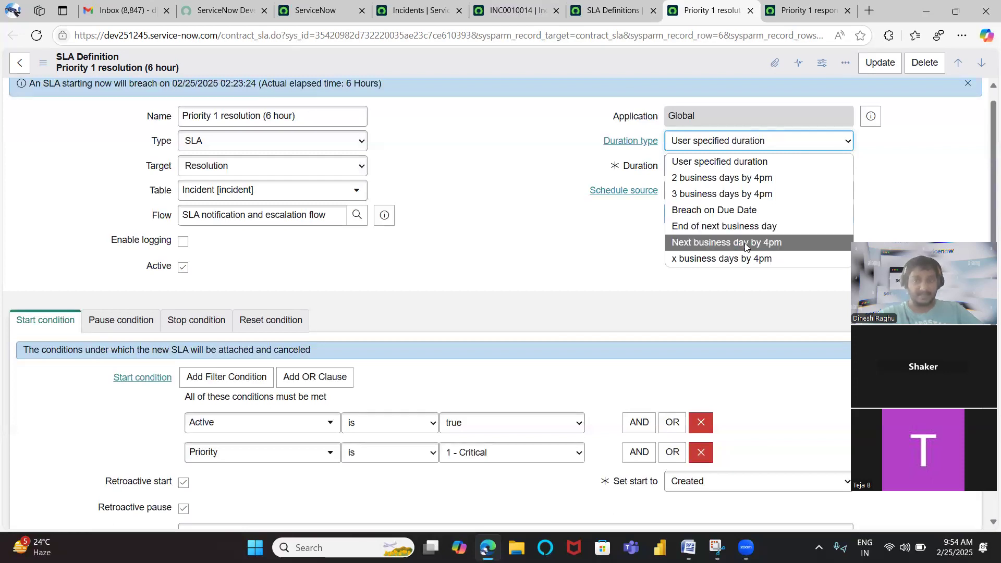
click(713, 163)
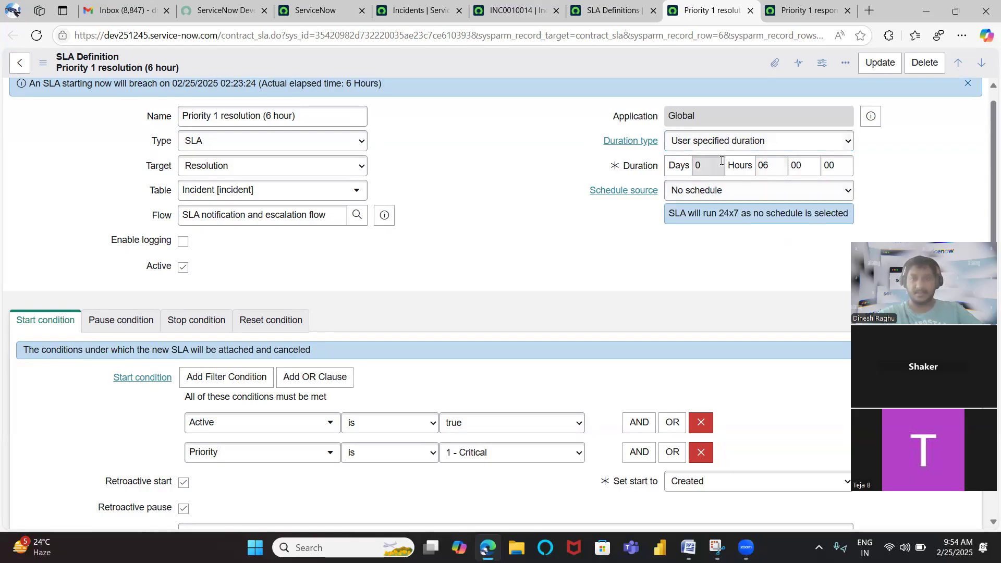
Try SLA definition as the Schedule source of the Priority 1 resolution definition, then restore No schedule
click(693, 195)
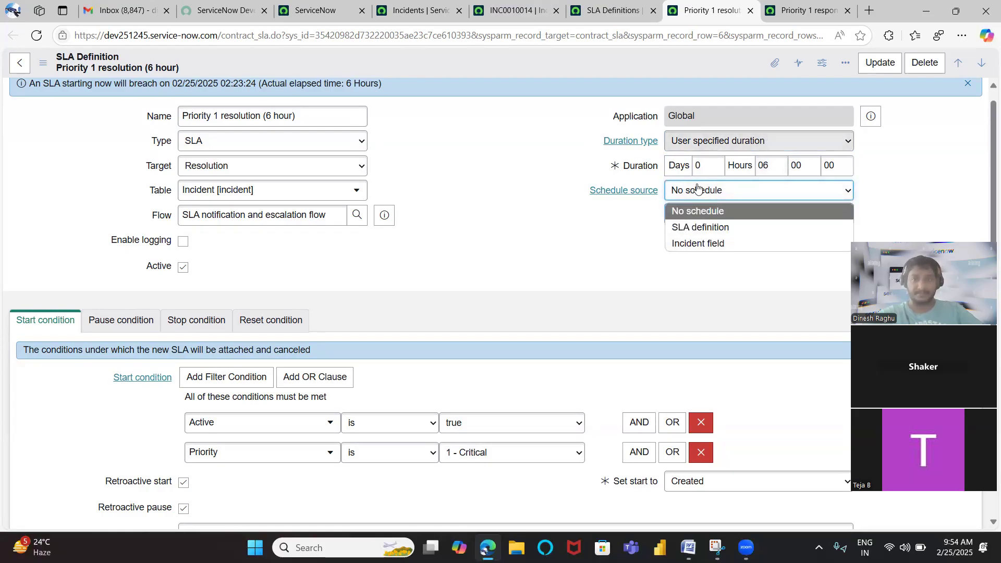
click(591, 223)
click(683, 192)
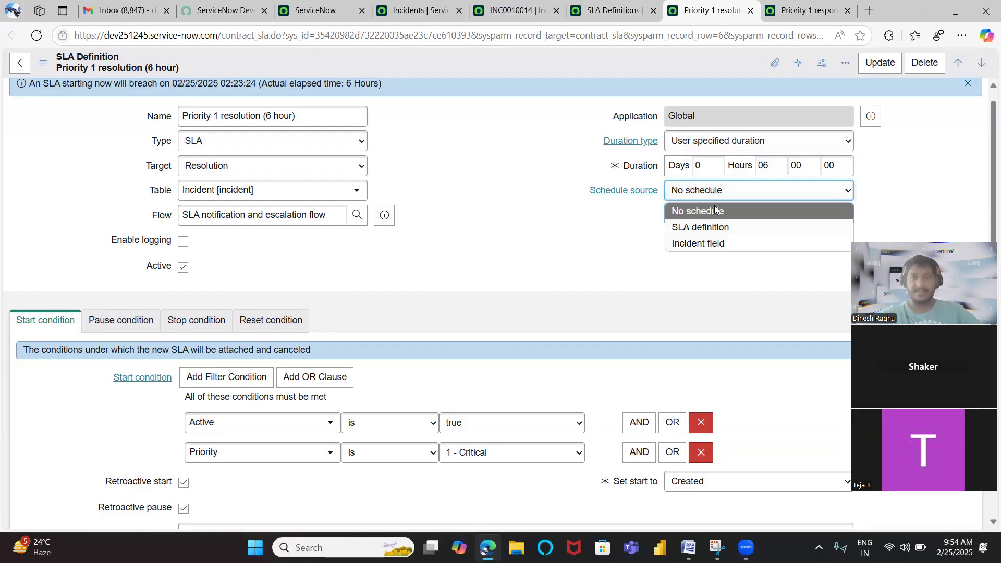
click(703, 228)
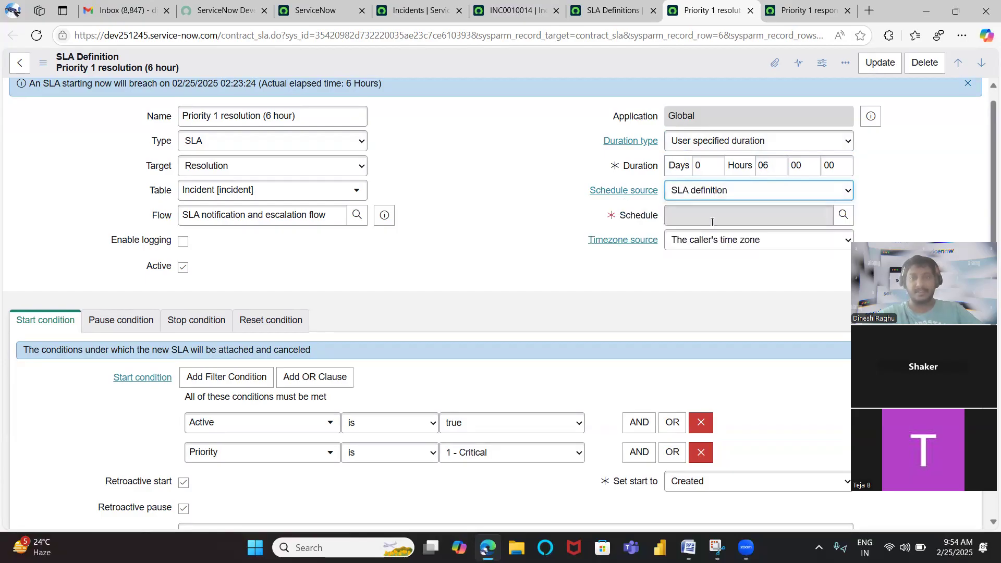
click(699, 193)
click(700, 207)
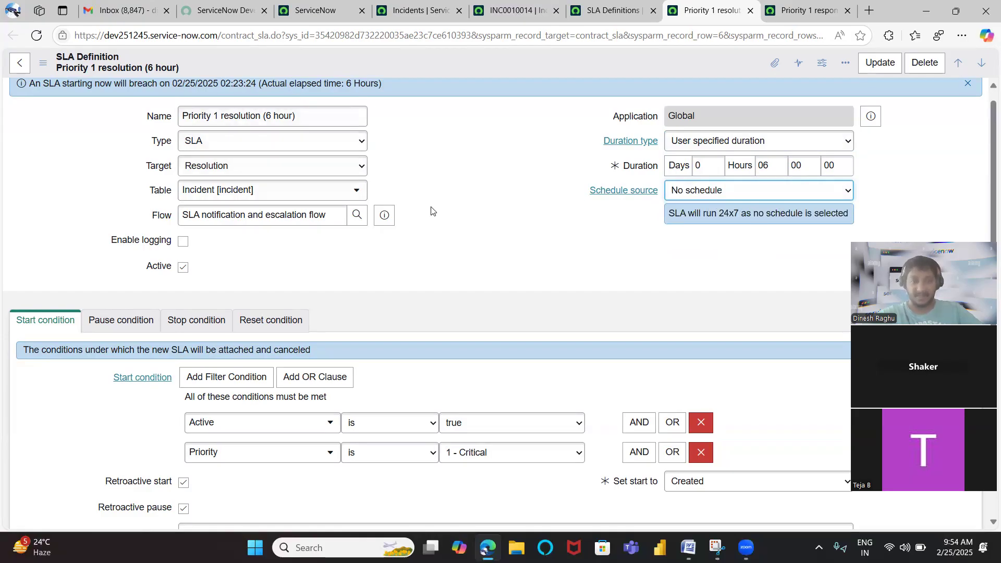
Set the Schedule source of the Priority 1 resolution definition to SLA definition
scroll(375, 358, down, 1)
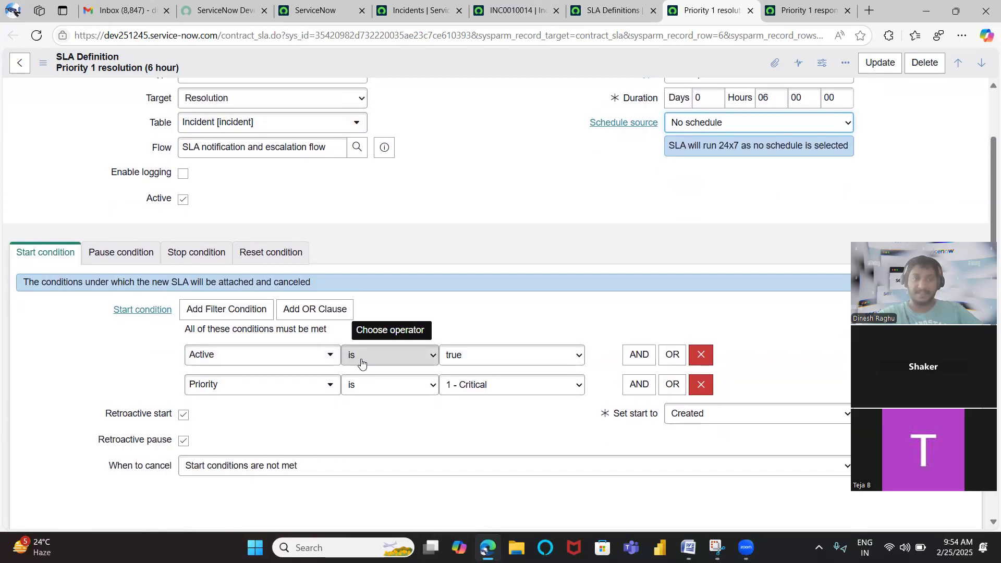
scroll(362, 360, down, 2)
scroll(362, 360, down, 3)
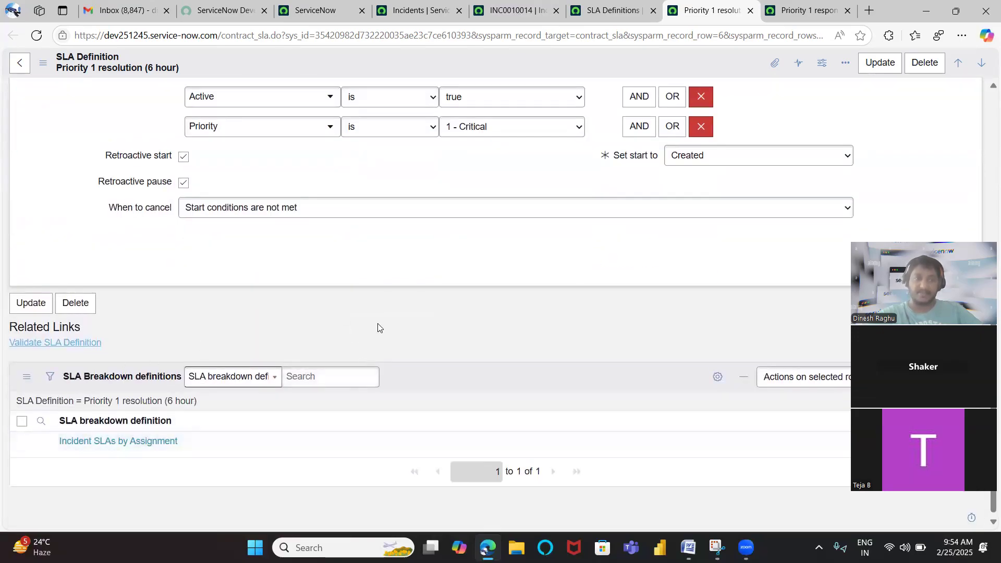
scroll(379, 328, up, 6)
scroll(378, 328, up, 1)
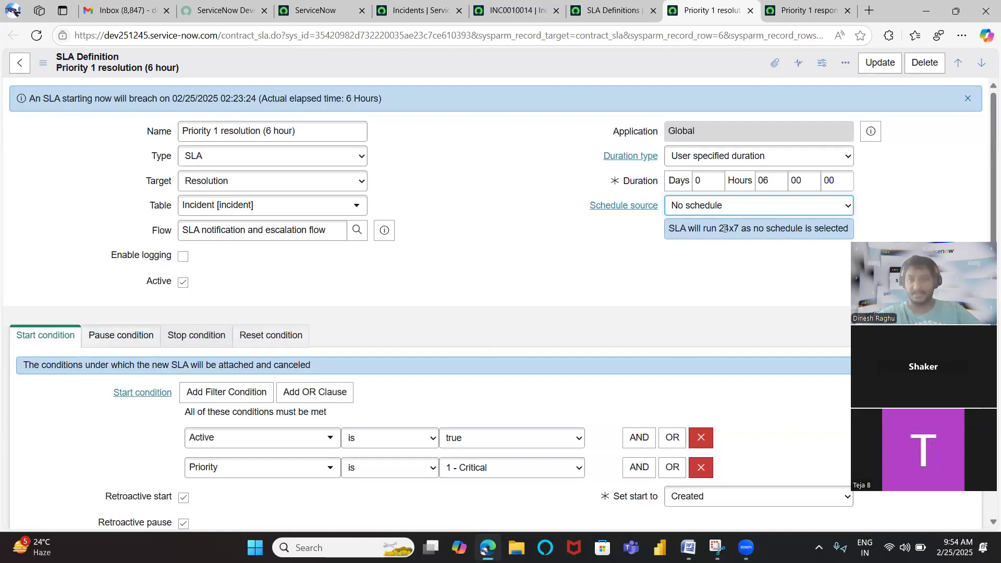
click(715, 209)
click(718, 243)
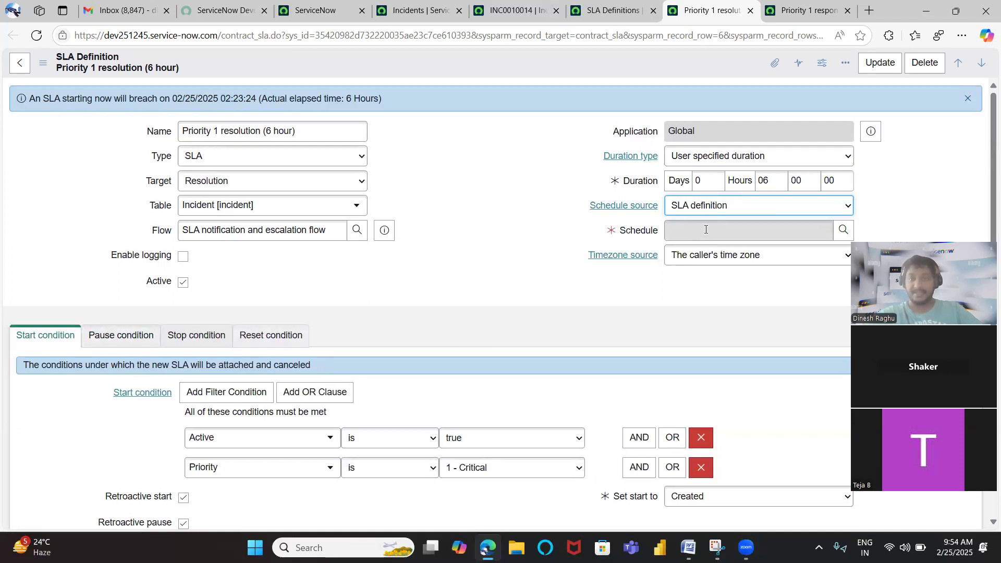
click(749, 230)
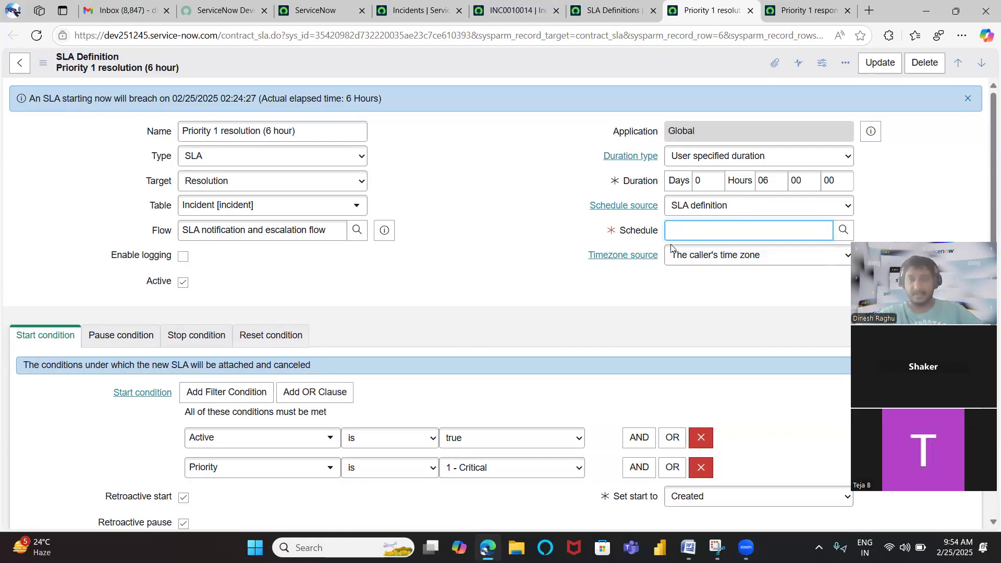
Review the Timezone source choices and check the Caller on the open incident, then return to the Priority 1 resolution definition
click(711, 254)
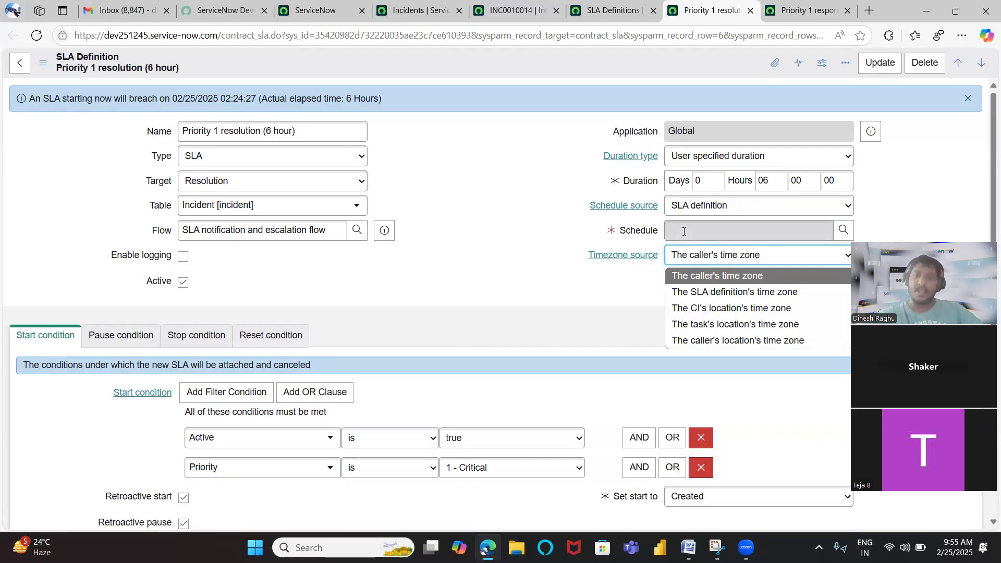
click(500, 98)
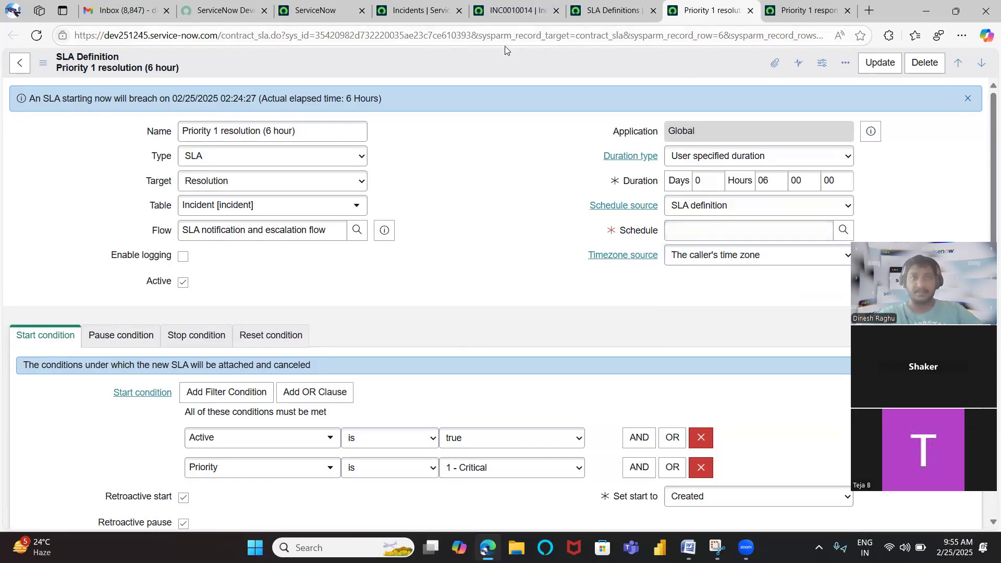
click(503, 15)
scroll(215, 181, up, 5)
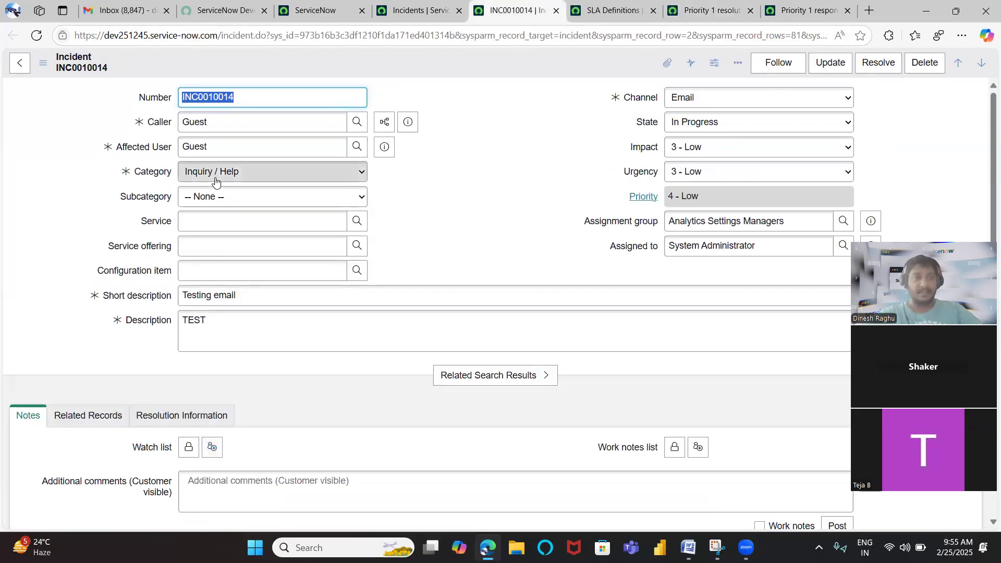
key(Tab)
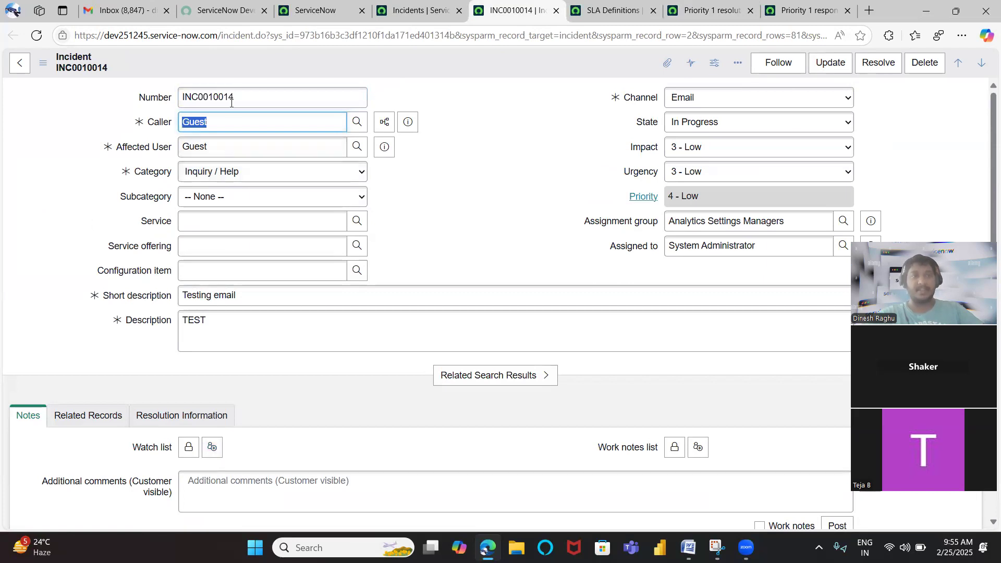
click(788, 13)
click(709, 12)
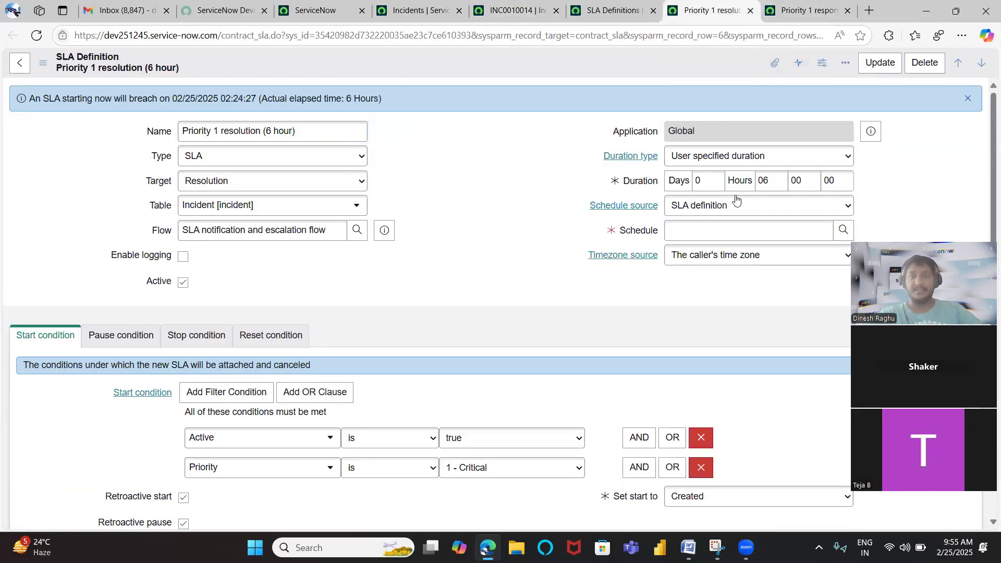
Try The SLA definition's time zone as the Timezone source, browse the Timezone choices, then restore The caller's time zone
click(694, 261)
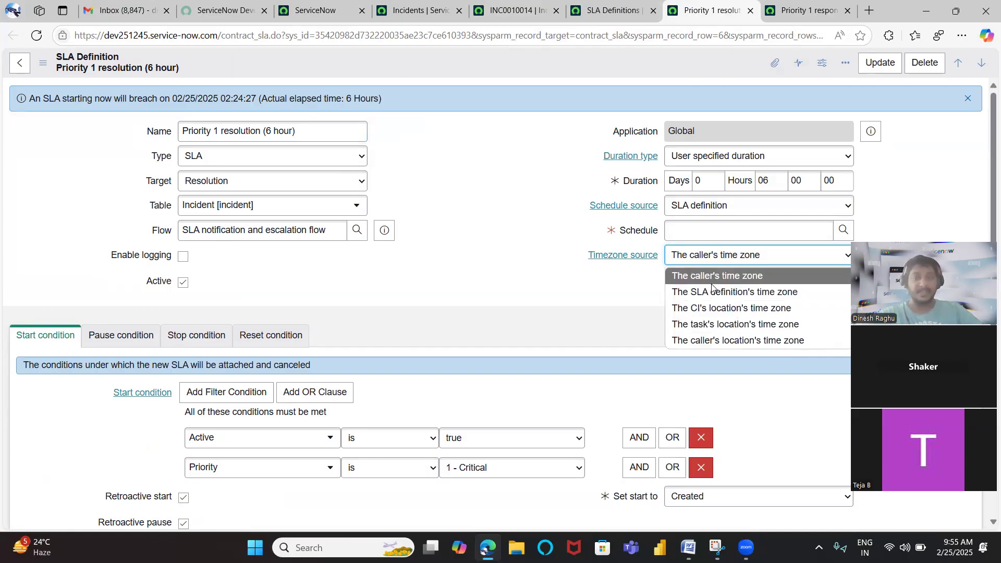
click(796, 295)
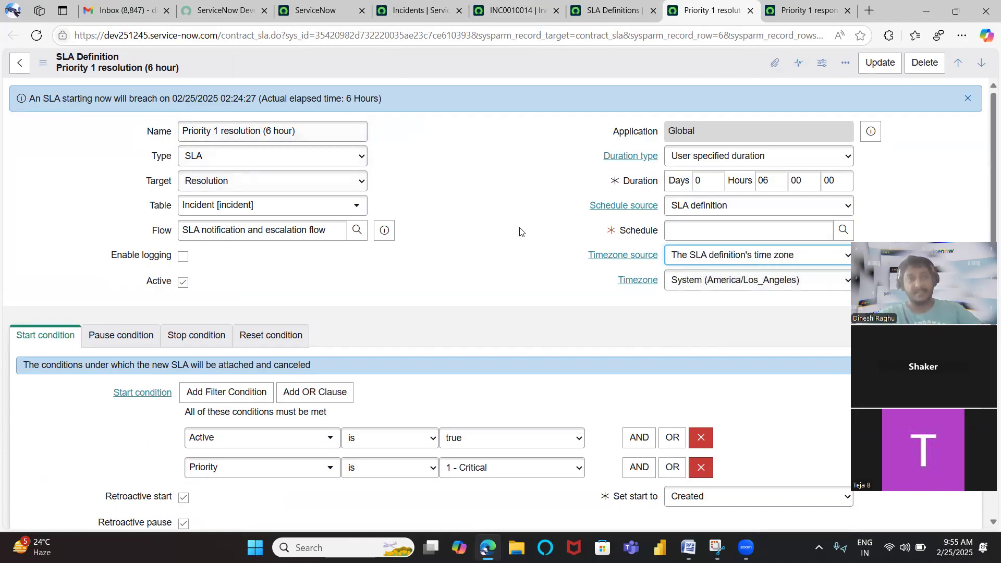
click(683, 280)
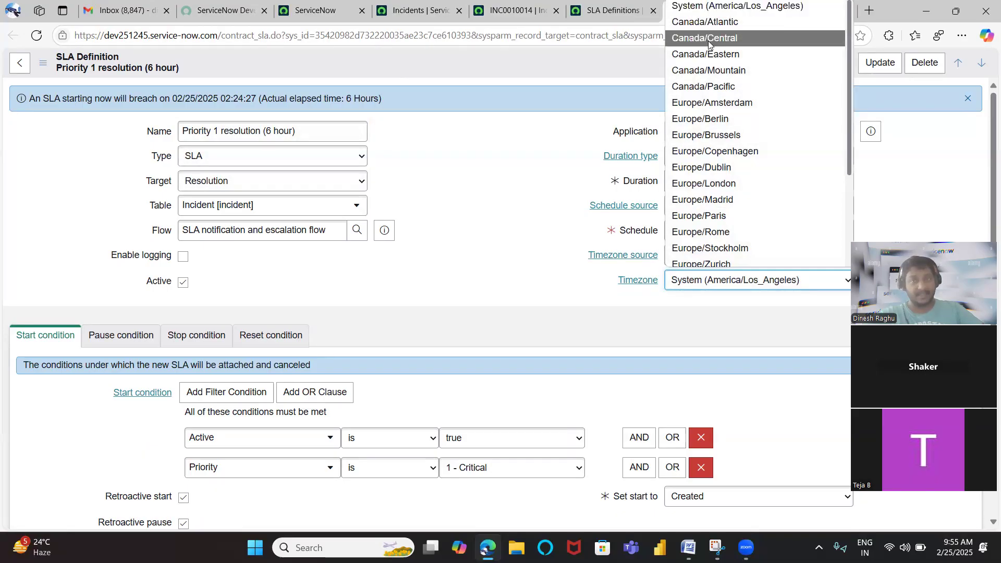
scroll(730, 151, down, 3)
scroll(736, 225, up, 3)
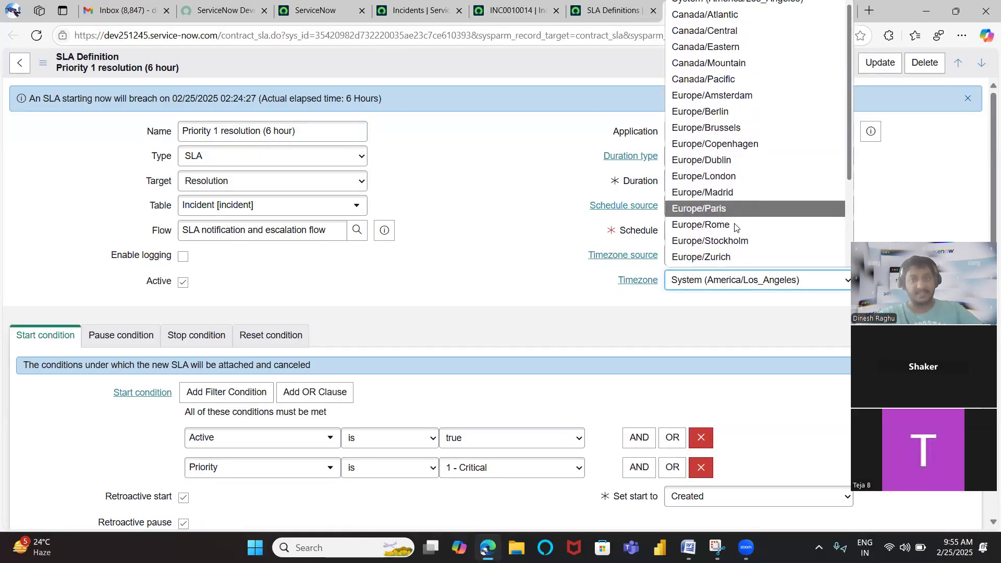
click(733, 280)
click(701, 261)
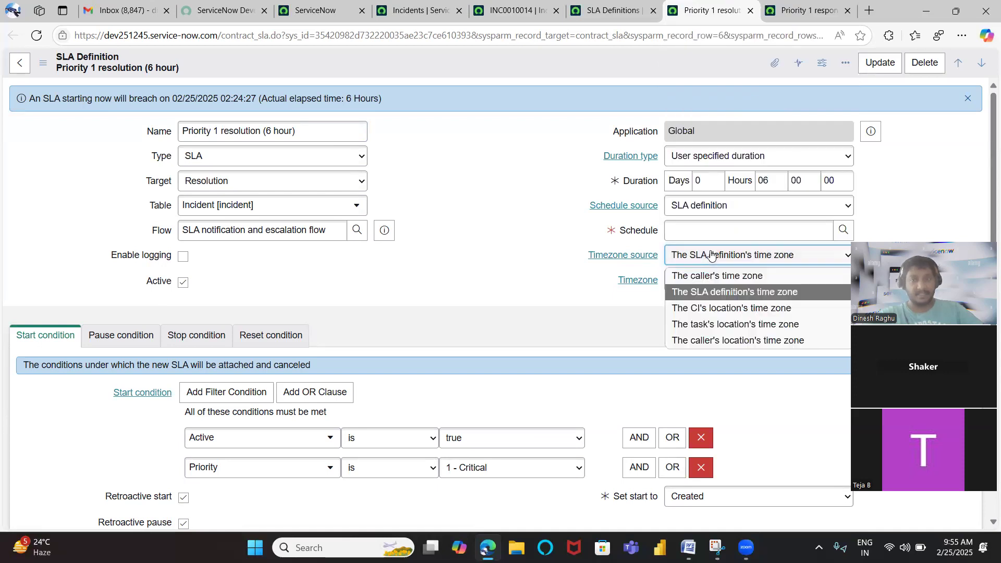
click(711, 278)
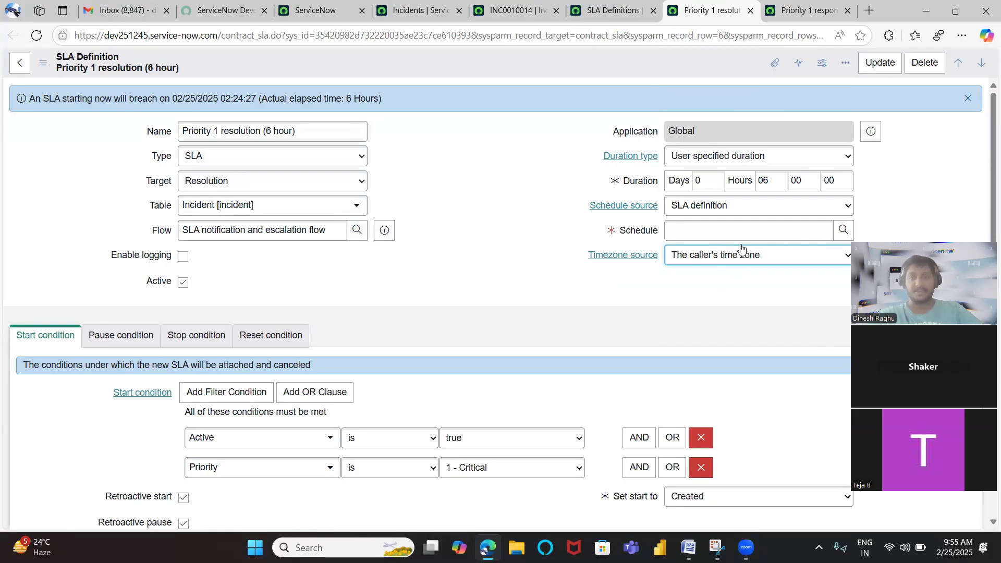
Look up the available schedules and assign 8-5 weekdays excluding holidays as the SLA definition's Schedule
click(722, 226)
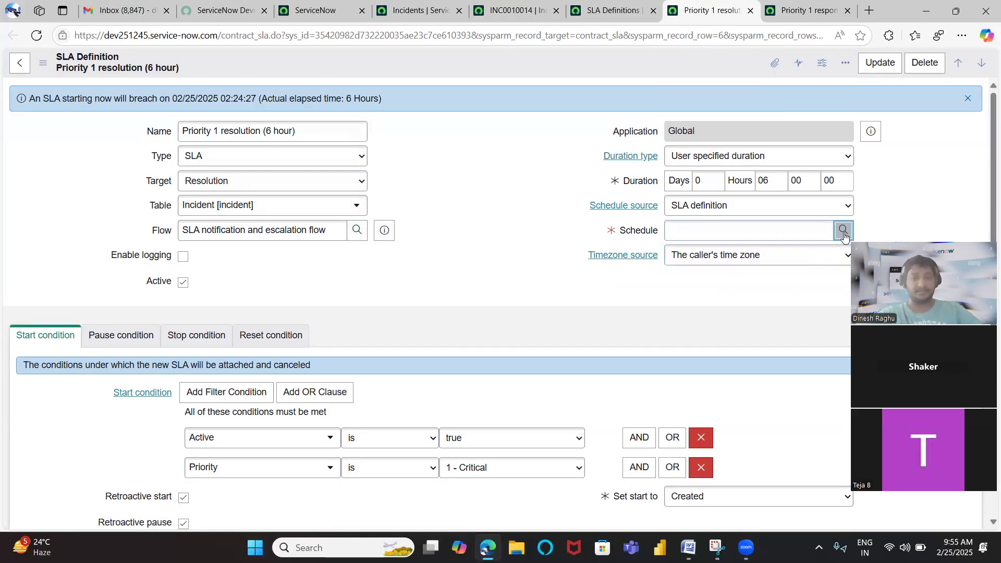
click(843, 230)
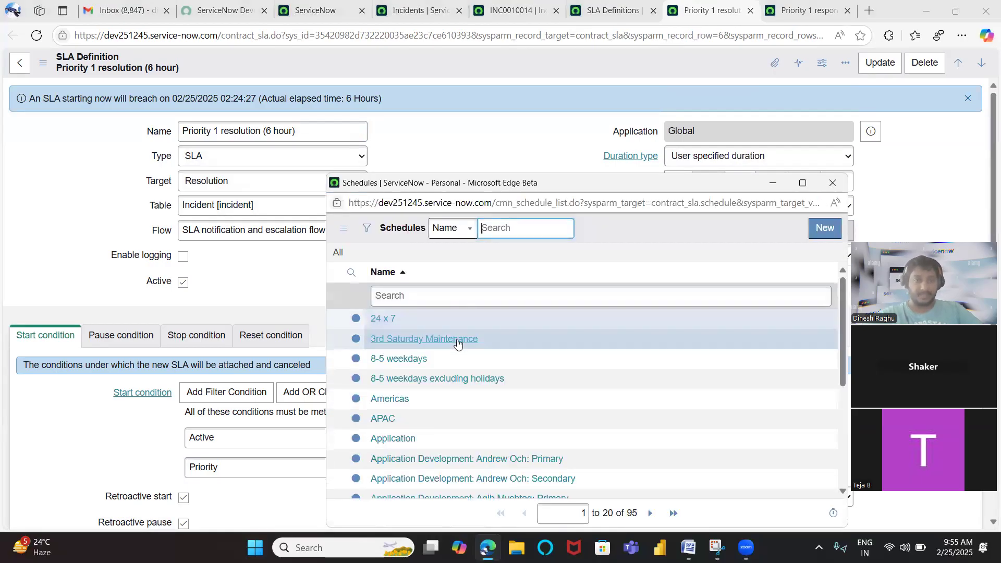
scroll(443, 351, down, 1)
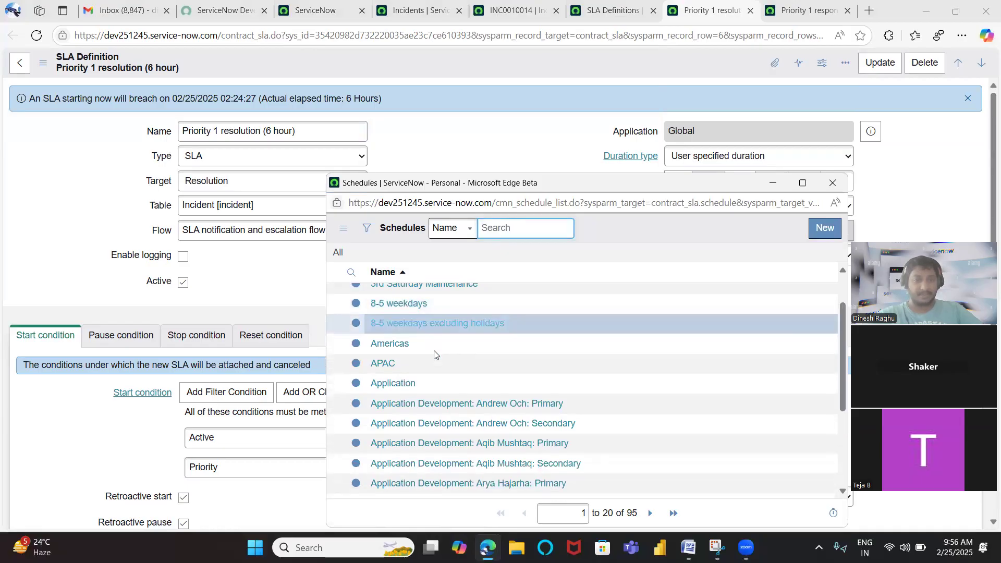
scroll(436, 354, up, 1)
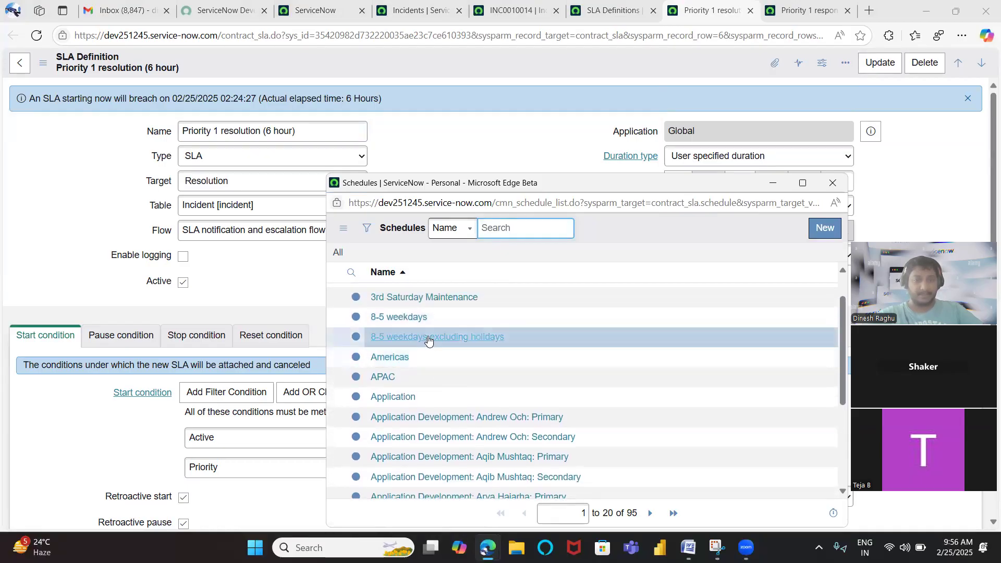
click(428, 341)
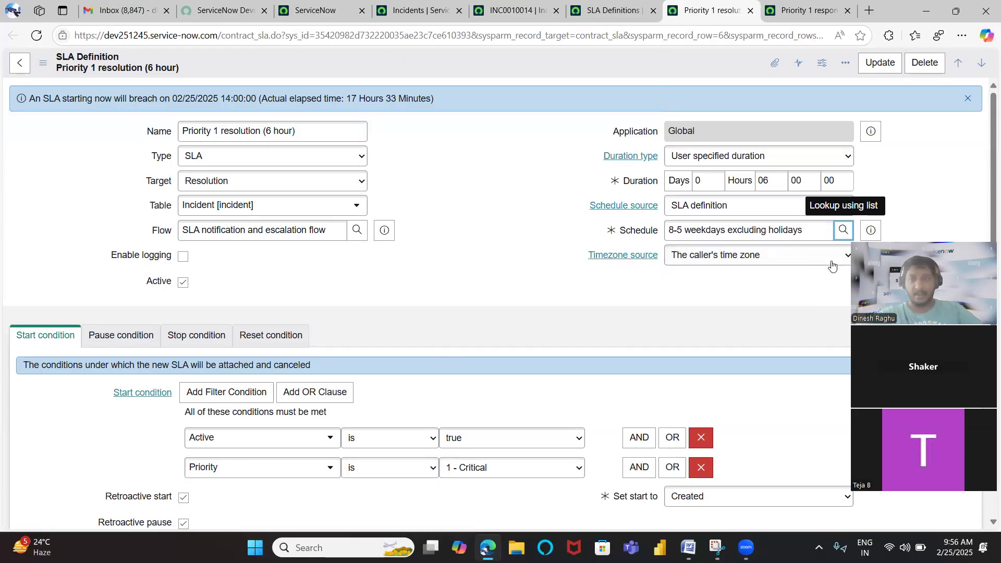
Open the full record of the assigned schedule and examine its name and schedule entries
click(869, 239)
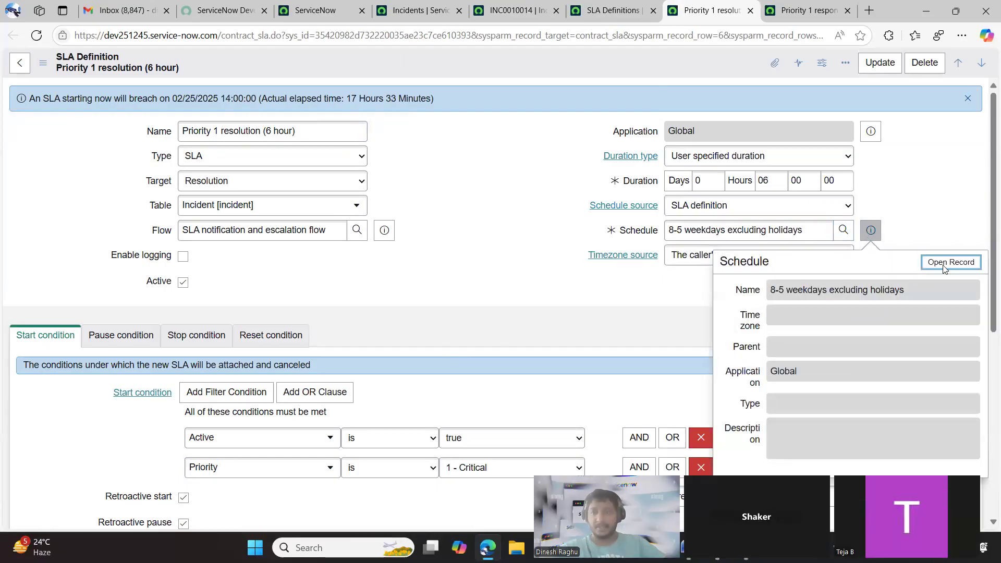
click(945, 263)
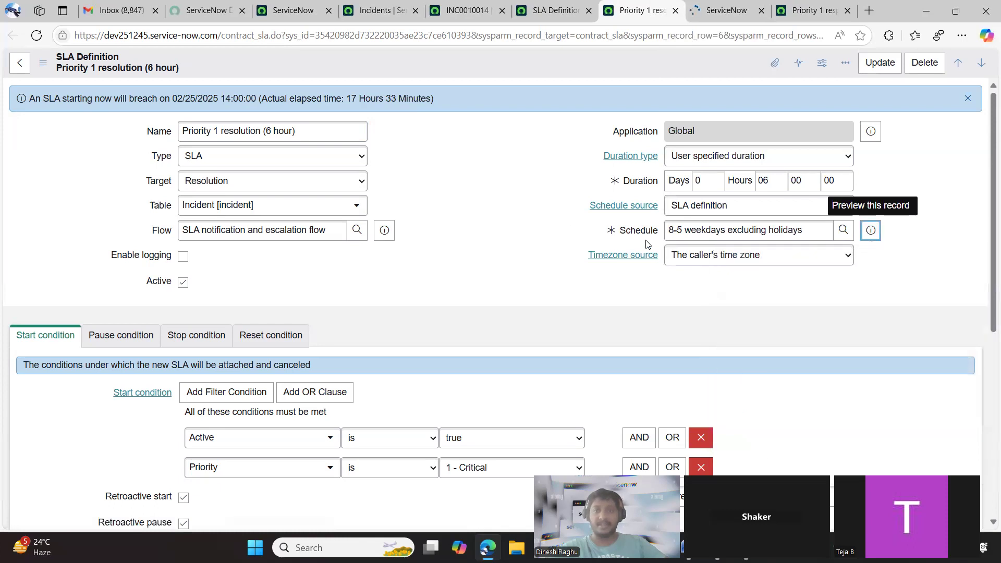
click(730, 10)
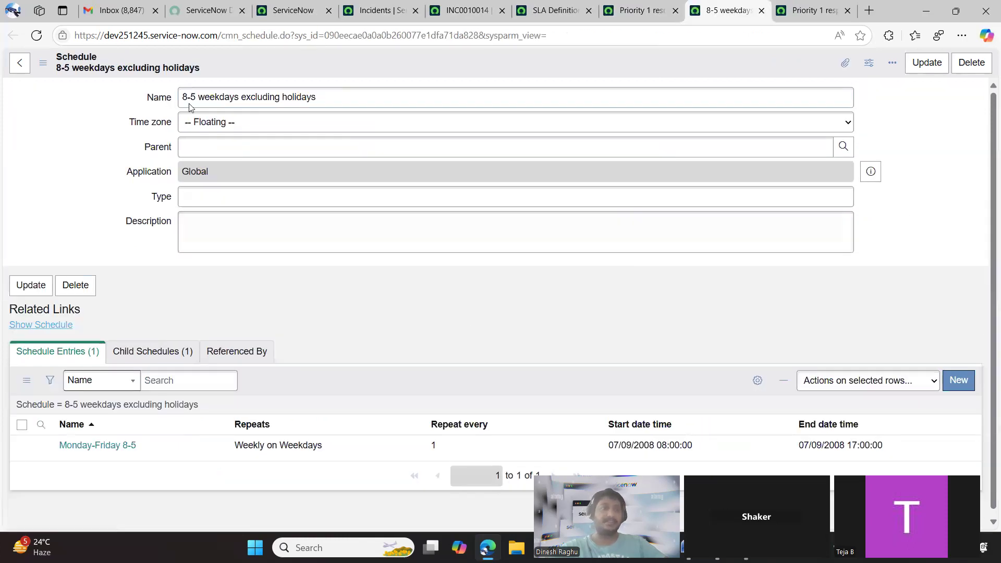
click(331, 105)
key(ctrl+a)
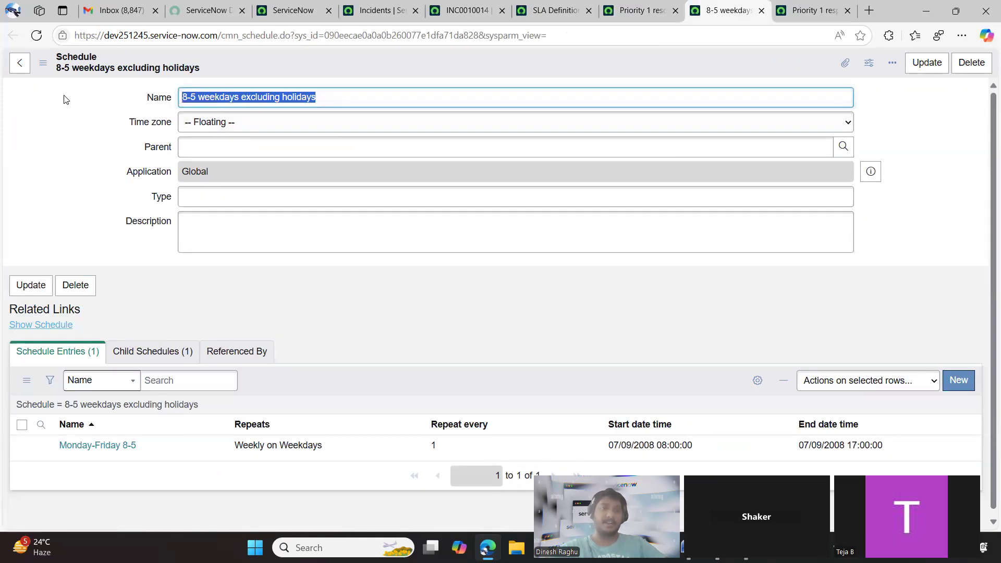
Review the Schedule lookup on the Priority 1 resolution definition without changing the selection, and compare the definition with the schedule record
click(637, 10)
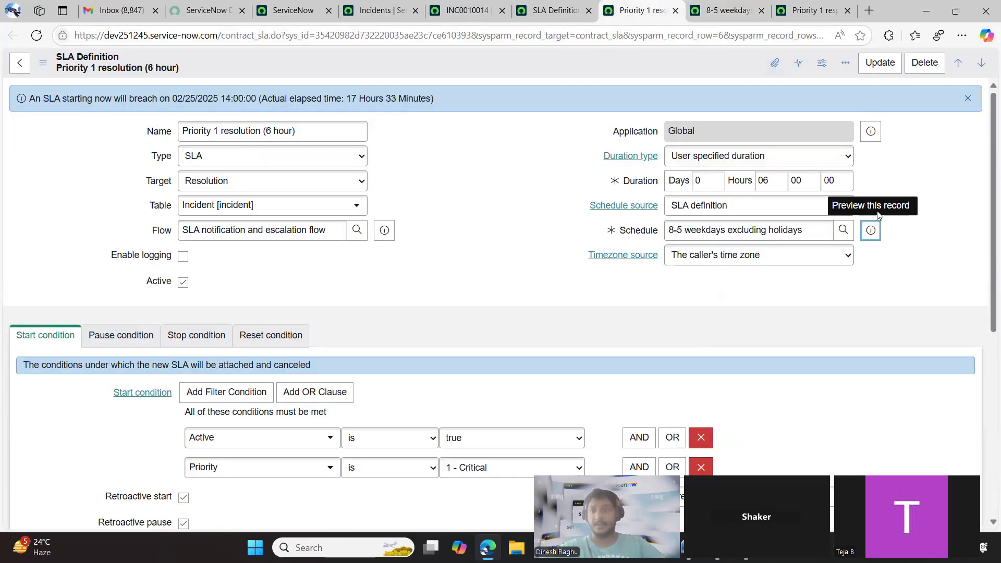
click(840, 229)
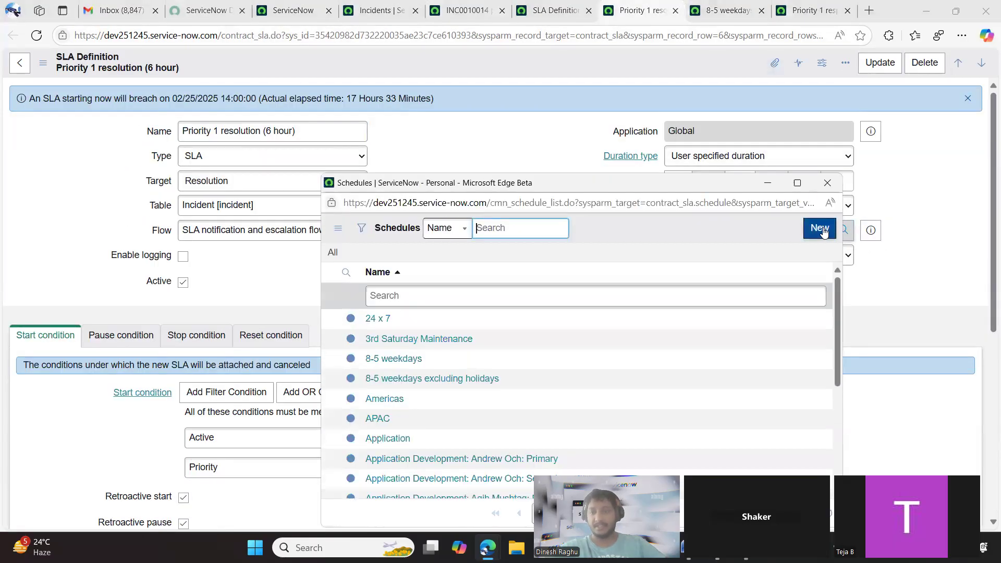
click(923, 184)
click(727, 10)
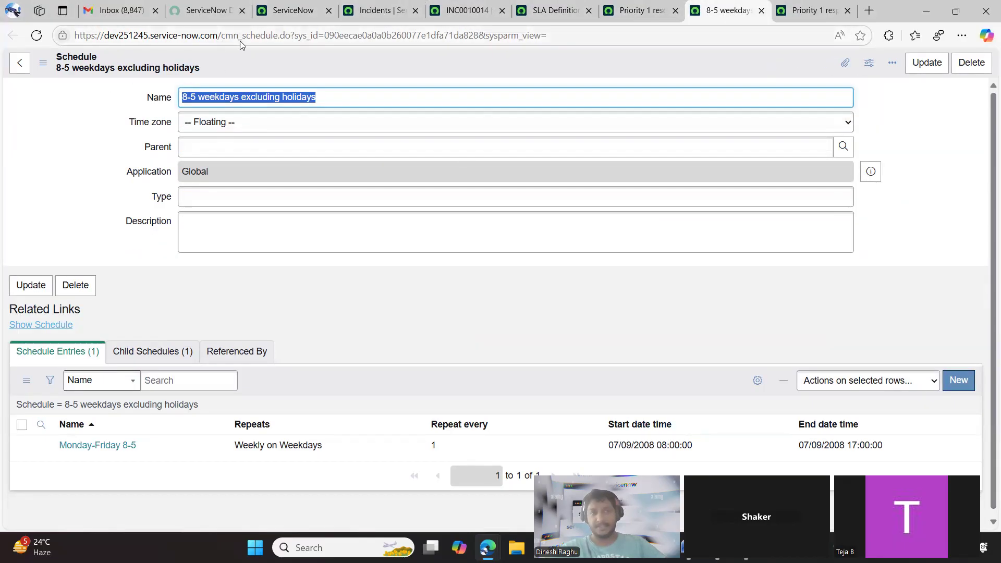
click(614, 17)
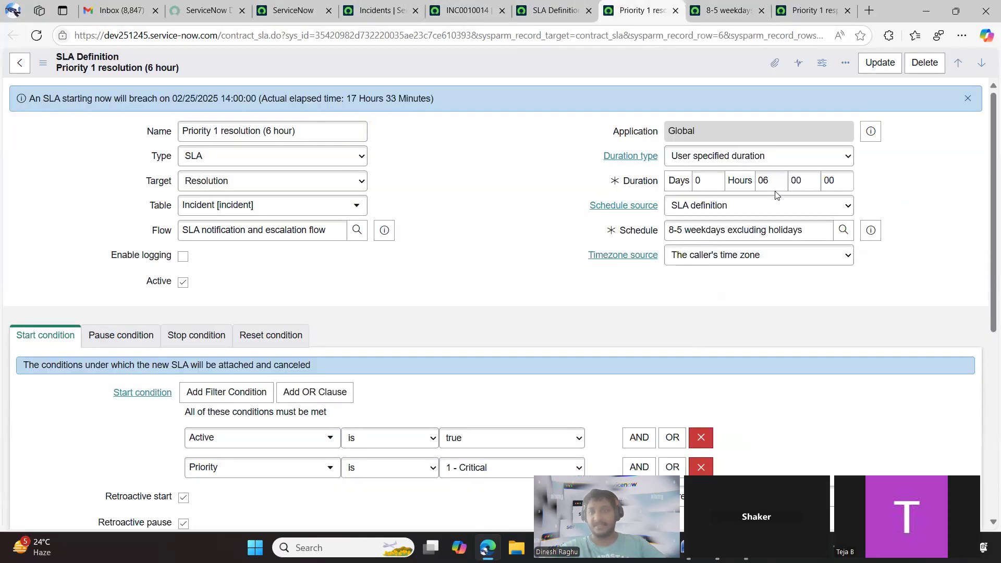
Browse the Time zone choices on the 8-5 weekdays excluding holidays schedule without changing the selection
click(710, 18)
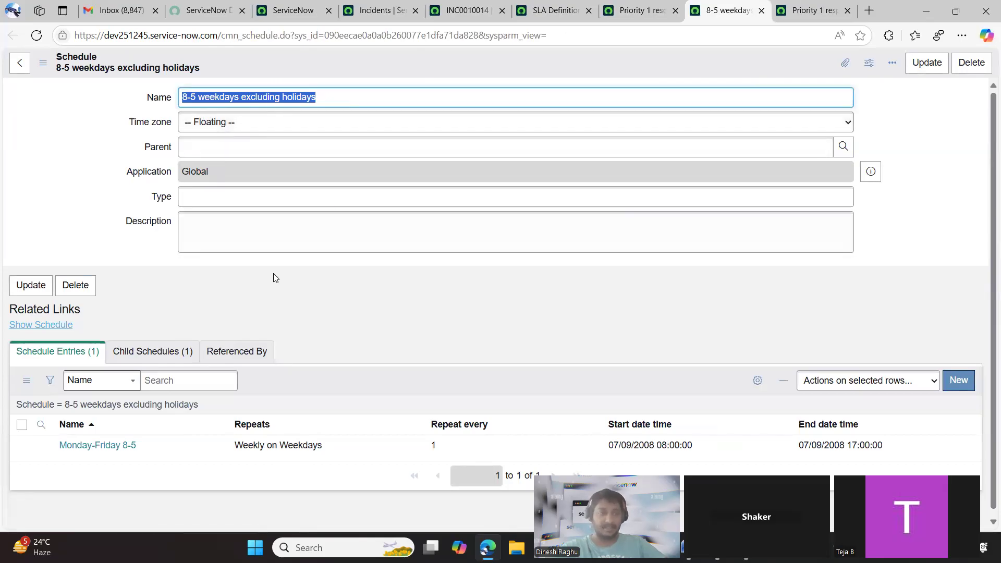
scroll(275, 277, down, 1)
click(213, 118)
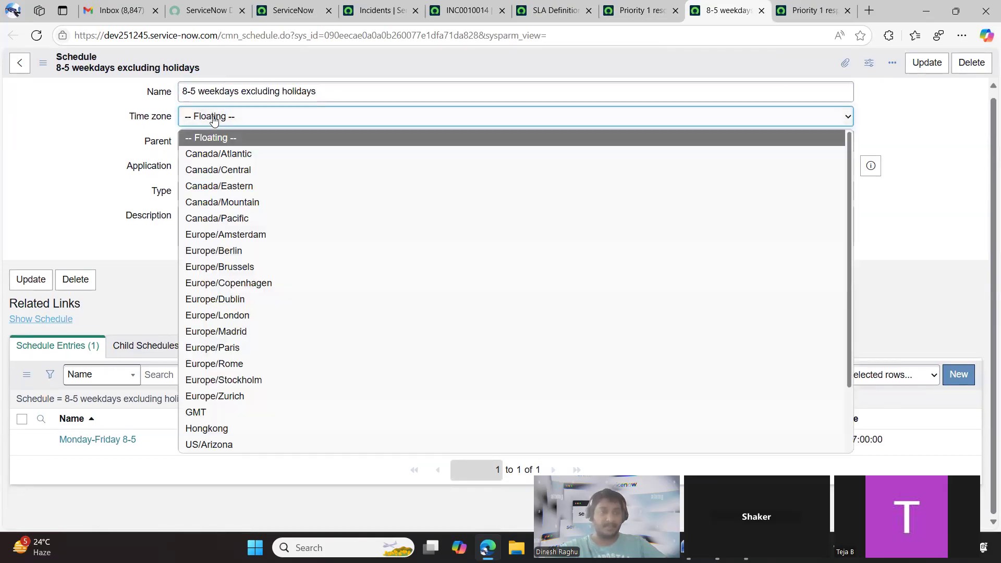
click(214, 118)
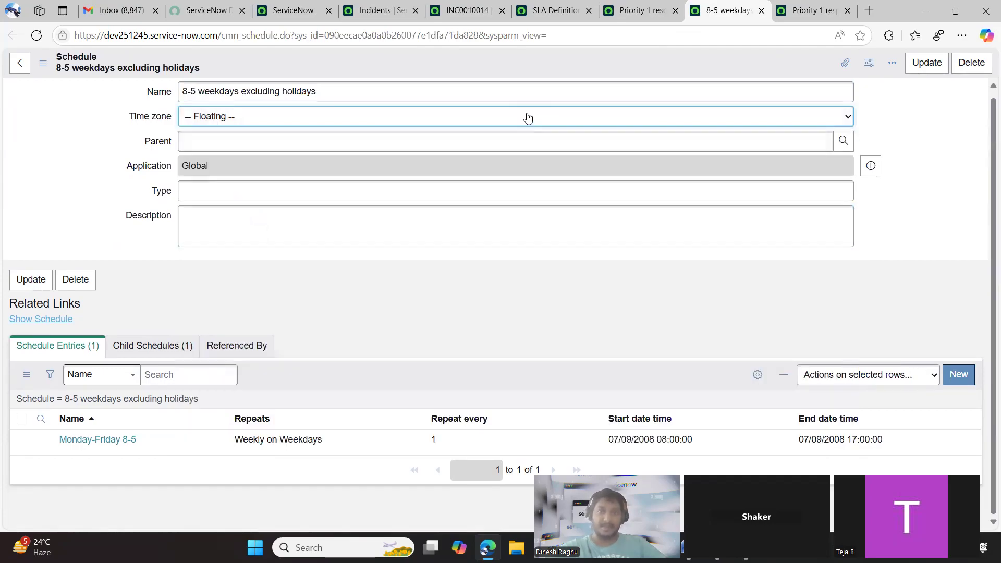
click(639, 10)
click(710, 15)
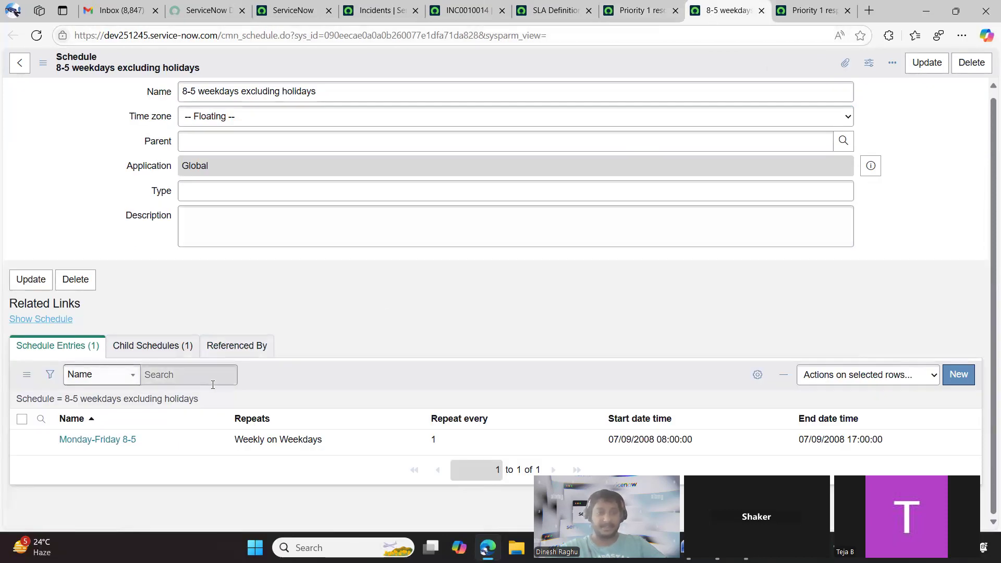
Open the Monday-Friday 8-5 schedule entry separately and review its Show as choices without changing the selection
middle_click(93, 442)
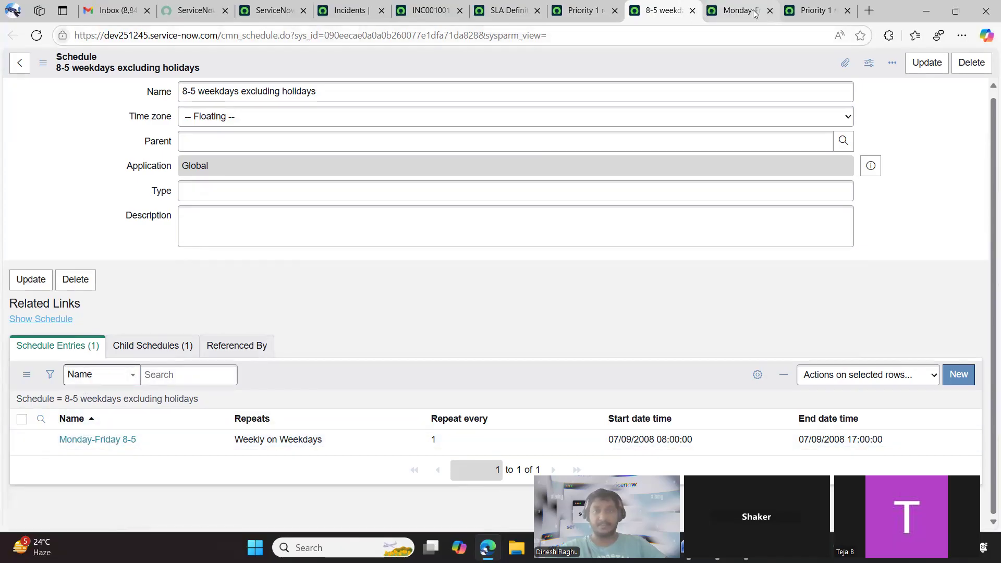
click(753, 14)
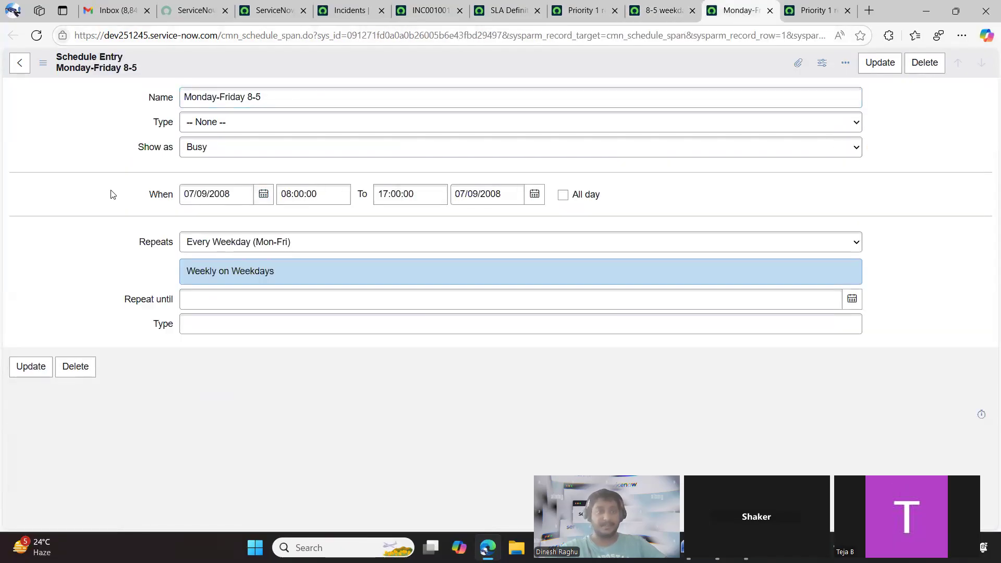
click(160, 95)
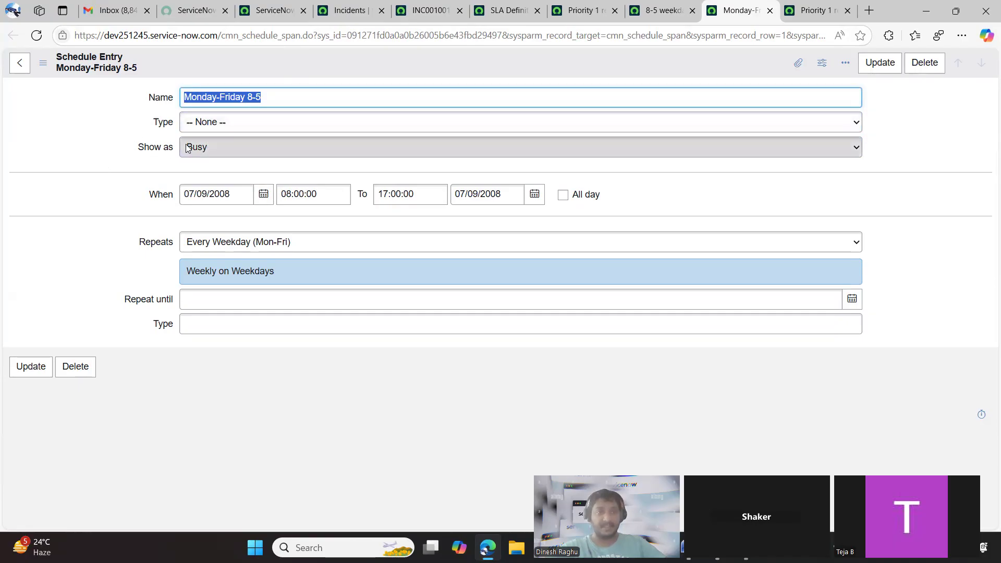
click(216, 147)
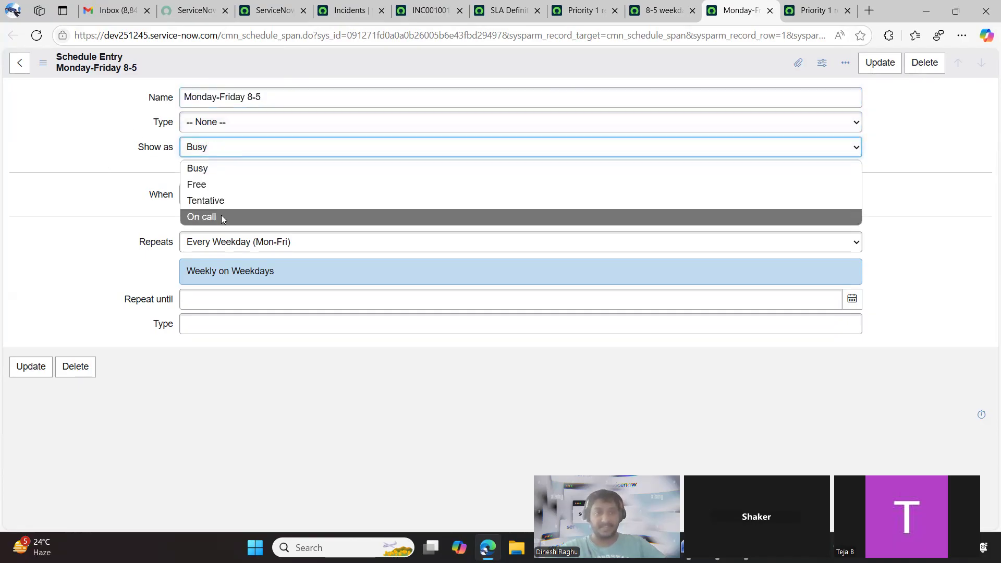
click(132, 189)
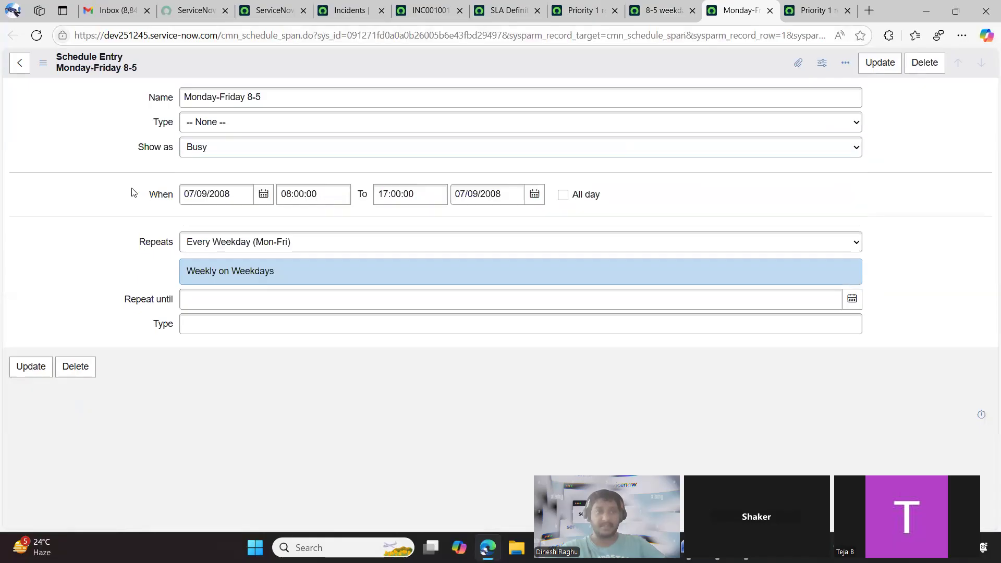
Review the Type choices of the Monday-Friday 8-5 schedule entry without selecting a different one
click(189, 127)
click(191, 128)
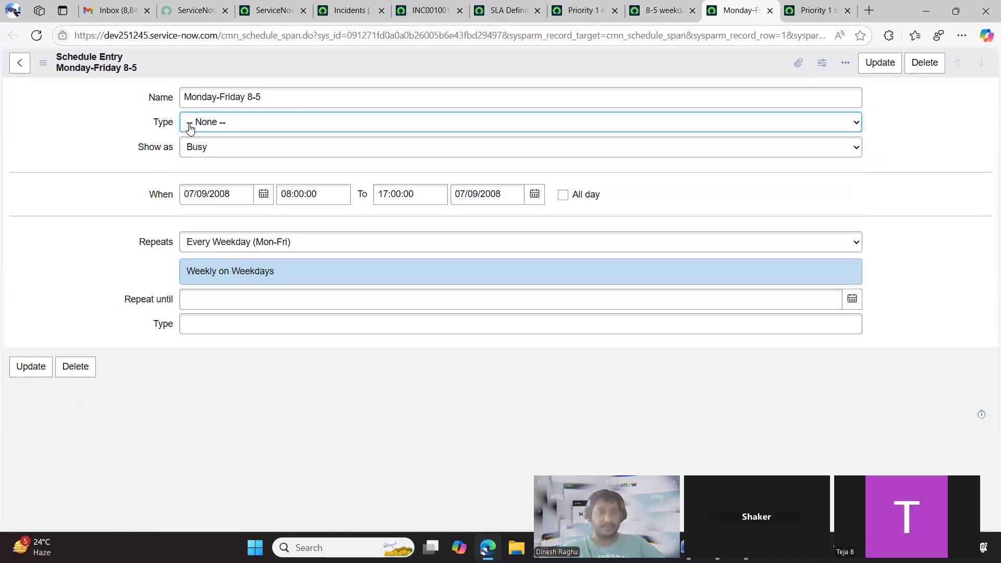
click(221, 125)
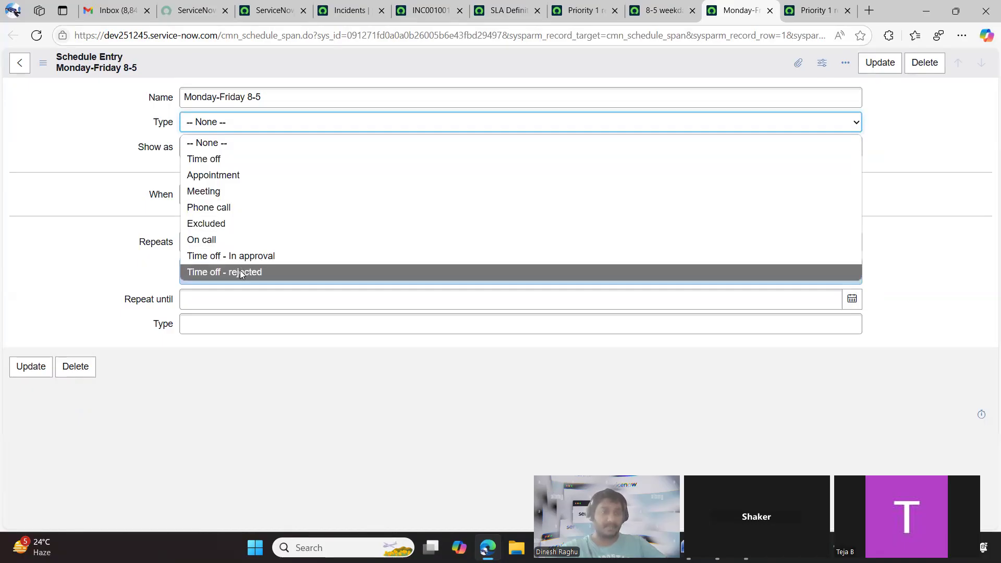
click(96, 217)
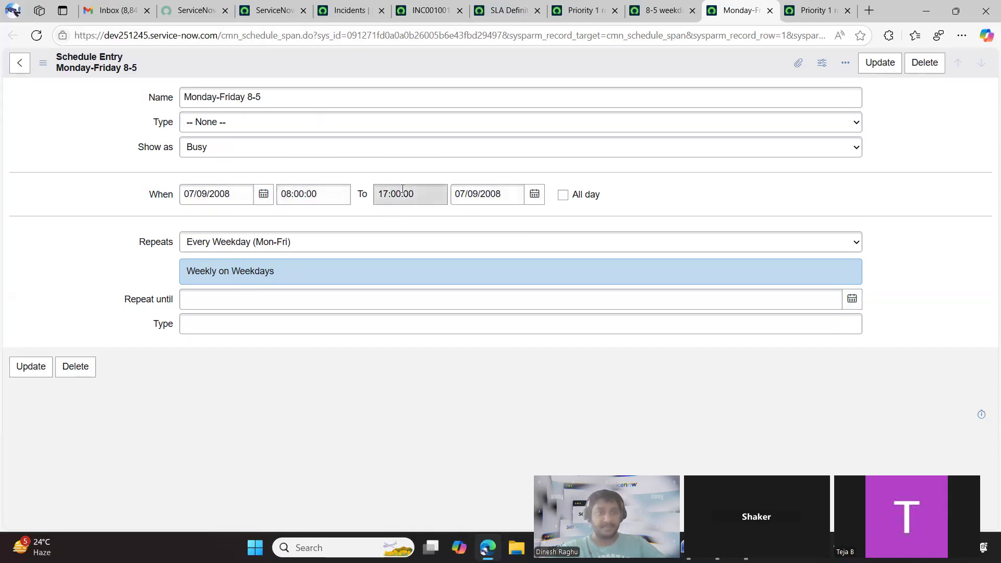
Try the All day option on the schedule entry, clear it again, and reload the form to restore the saved hours
click(563, 195)
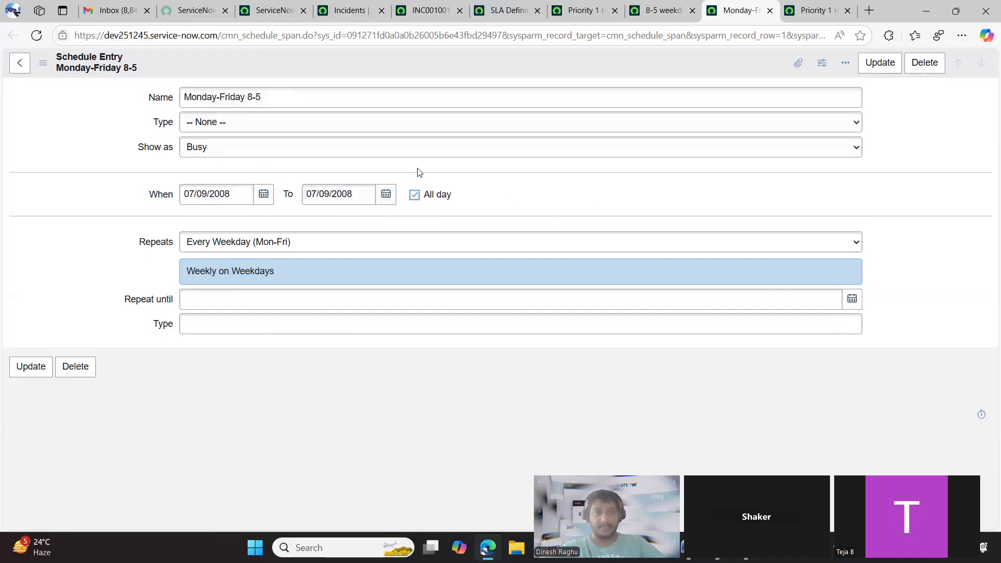
click(416, 195)
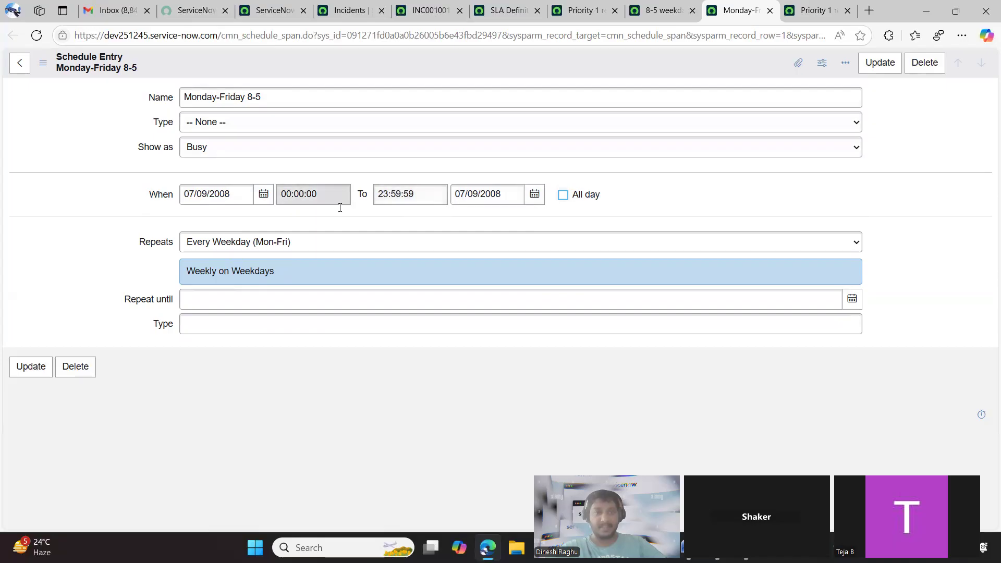
click(36, 35)
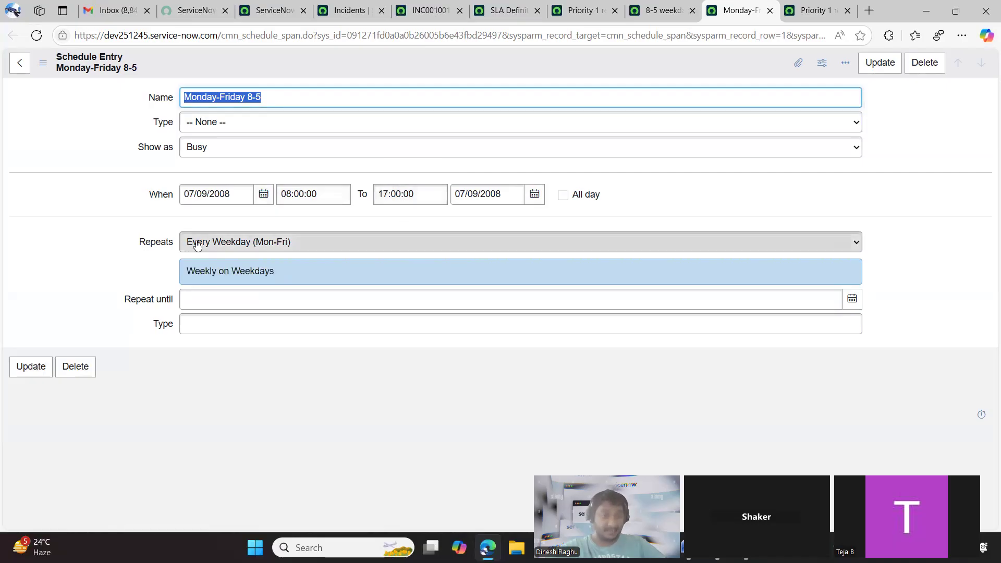
Try a Weekly repeat for the schedule entry, every 1 week on Mon and Sat
click(254, 249)
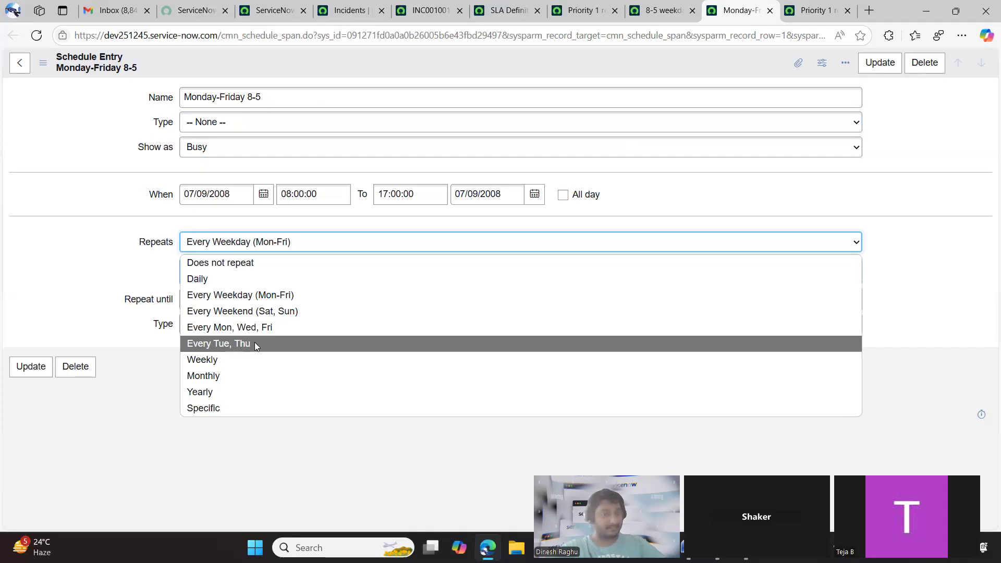
click(224, 359)
click(229, 301)
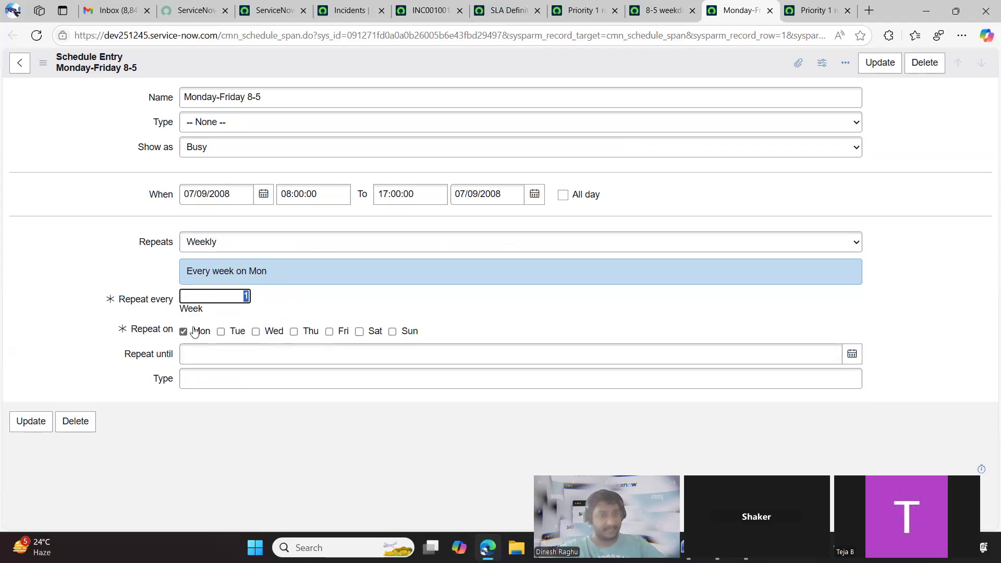
click(359, 332)
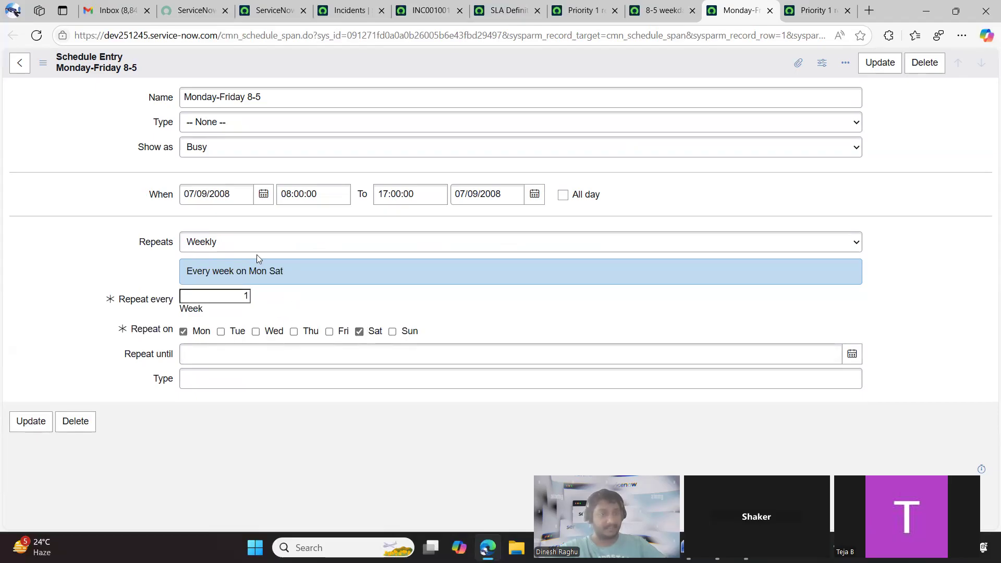
click(257, 239)
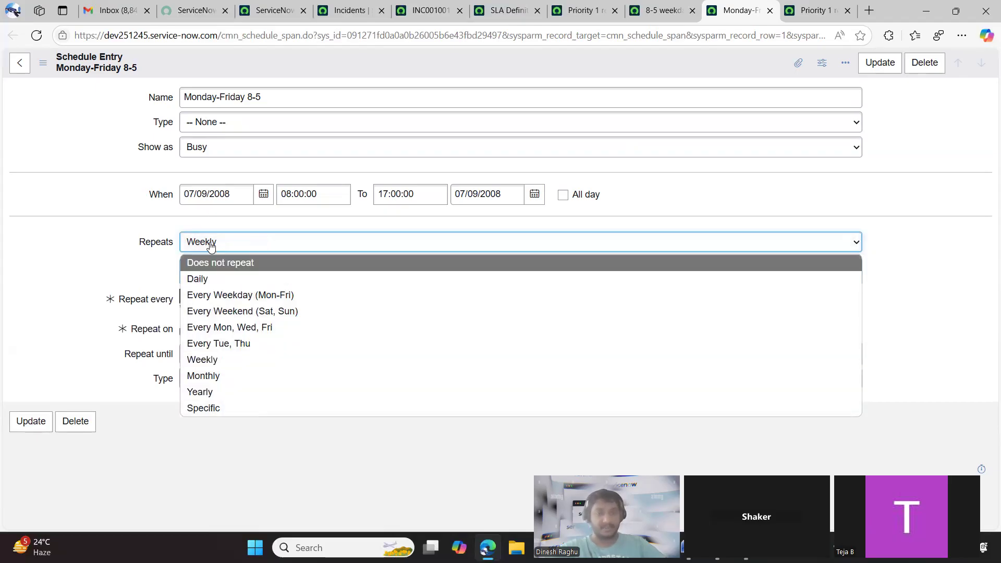
click(233, 249)
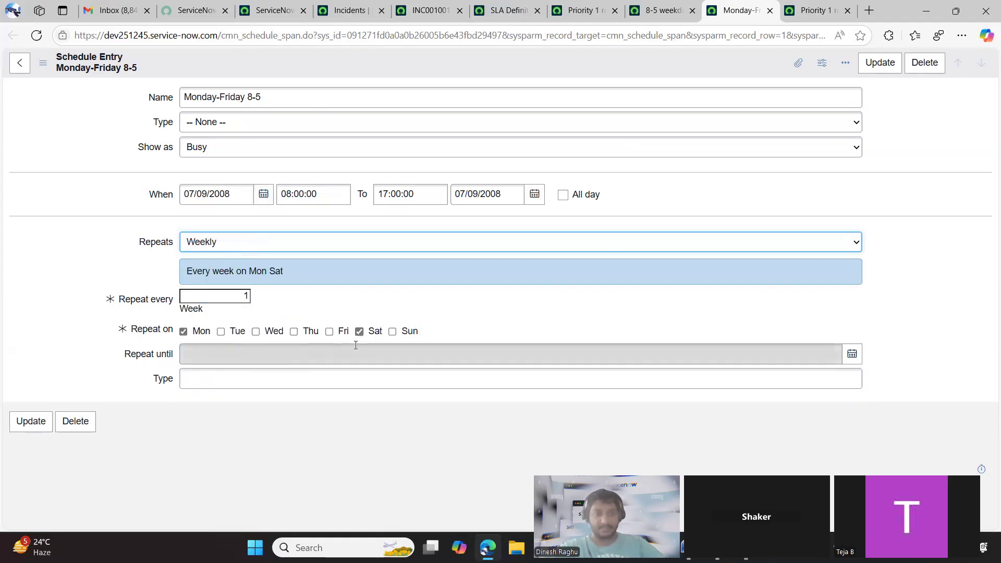
click(229, 254)
click(229, 254)
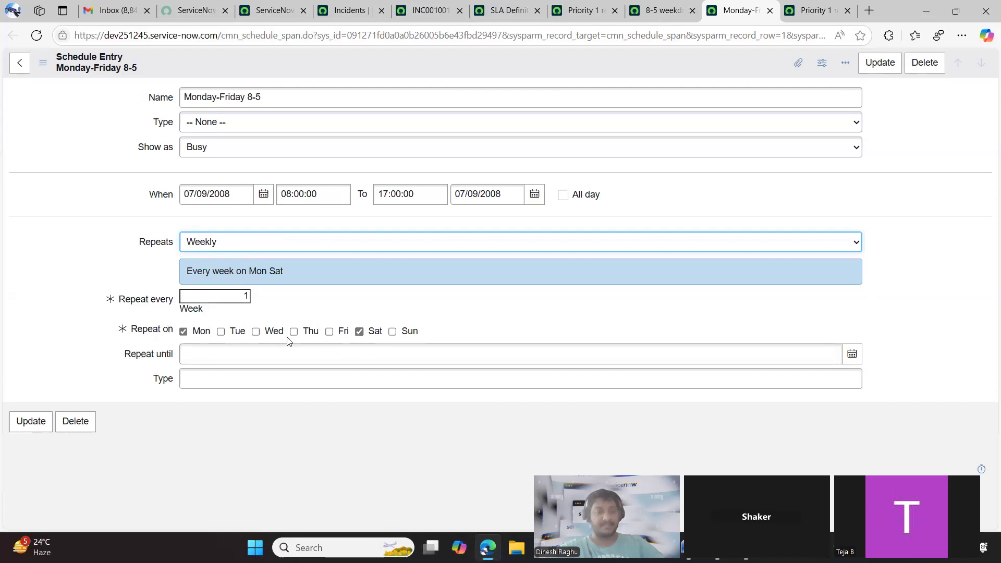
Try a Monthly repeat for the schedule entry and browse the Monthly type choices
click(252, 245)
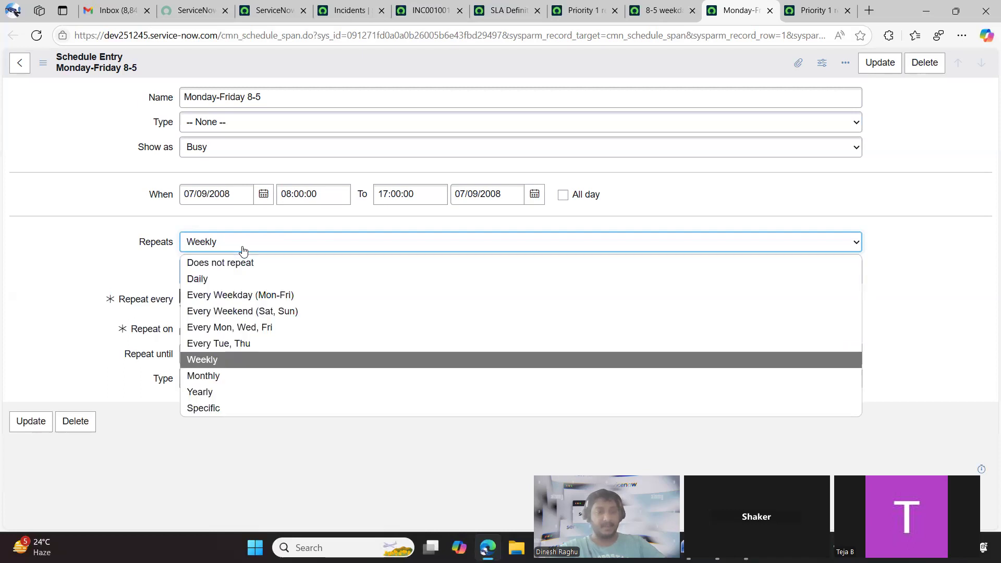
click(239, 377)
click(253, 330)
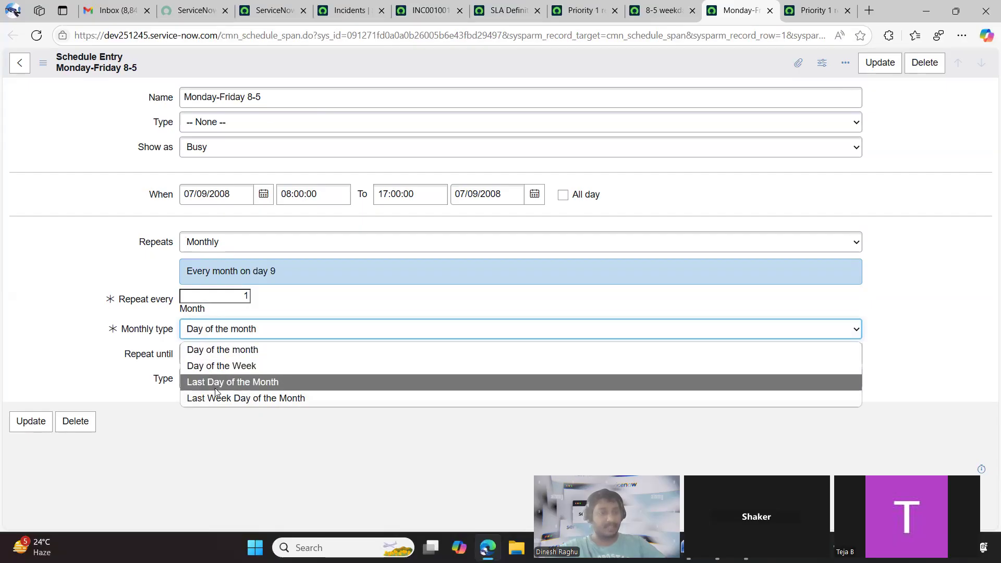
click(255, 314)
click(255, 329)
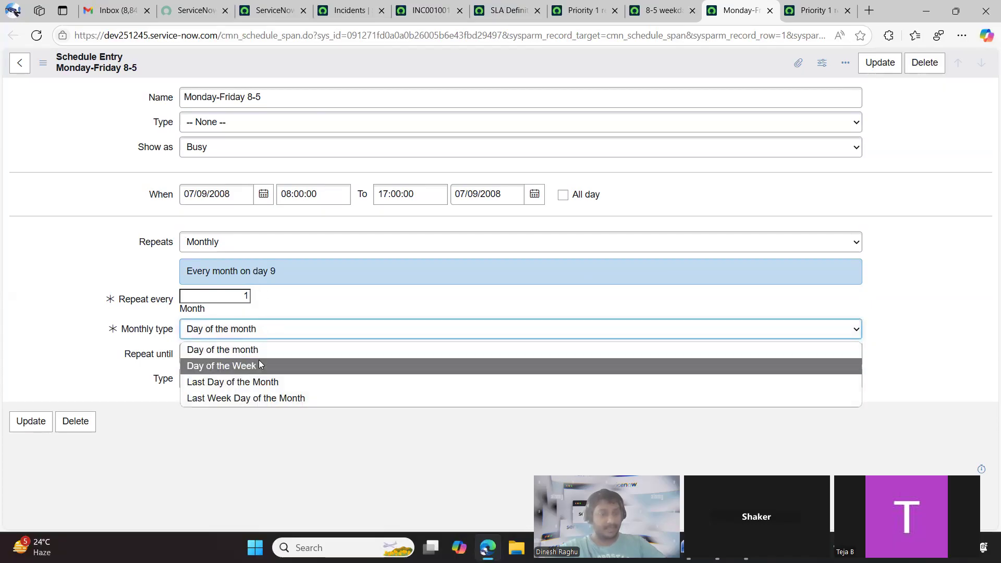
Try a Yearly repeat for the schedule entry with Floating as the Yearly type
click(224, 245)
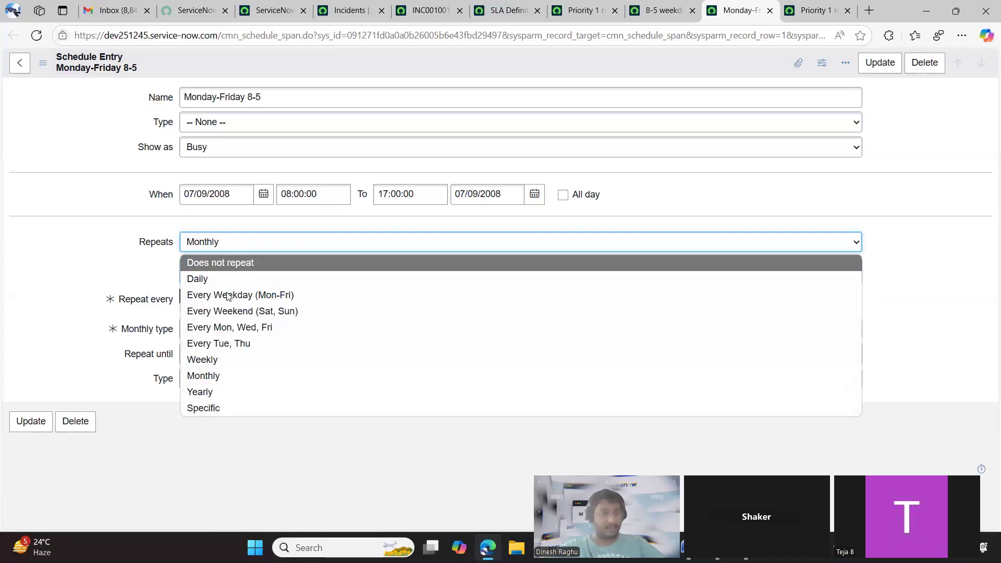
click(219, 392)
click(274, 333)
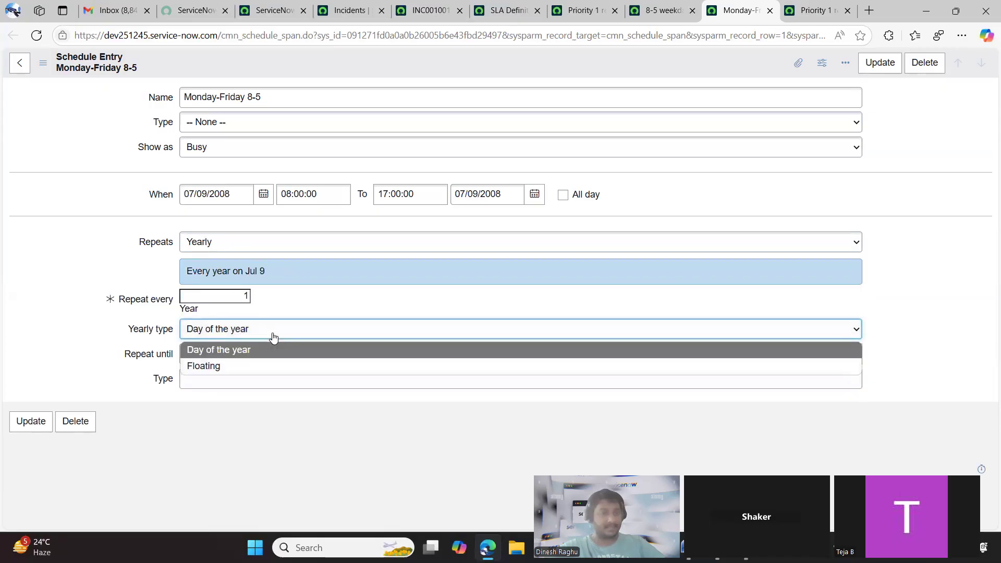
click(239, 367)
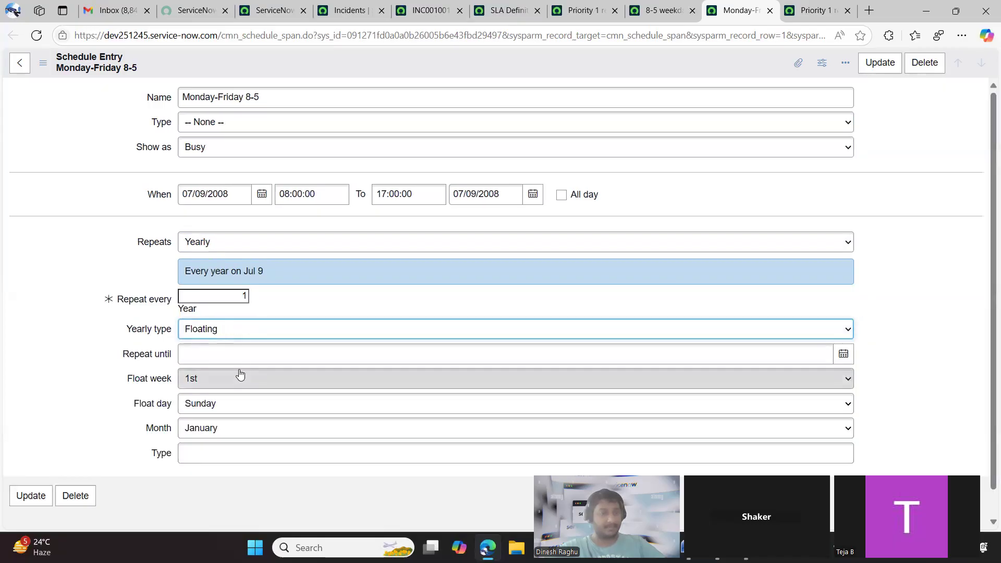
scroll(330, 374, down, 1)
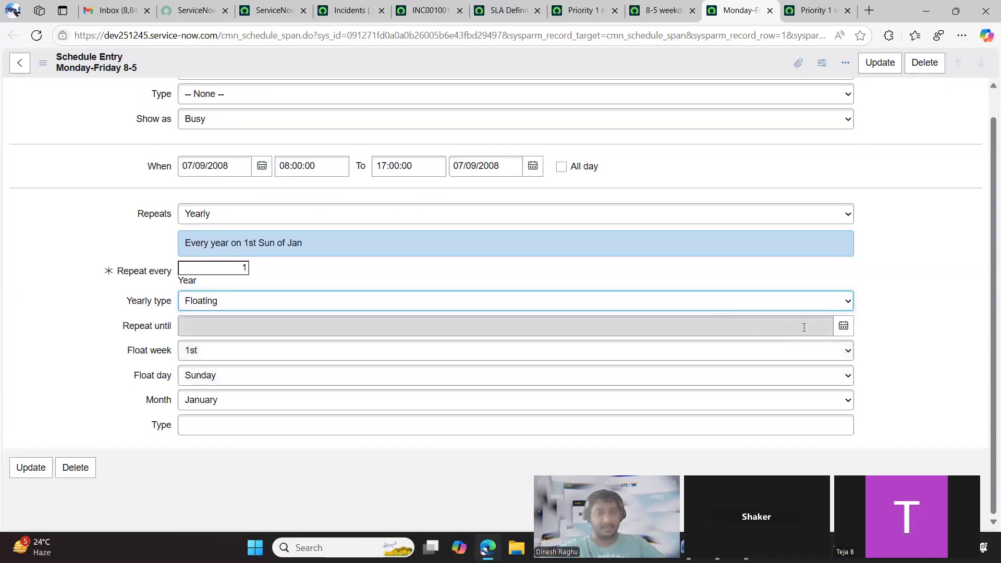
Set the floating yearly repeat to the 2nd Monday of March
click(353, 350)
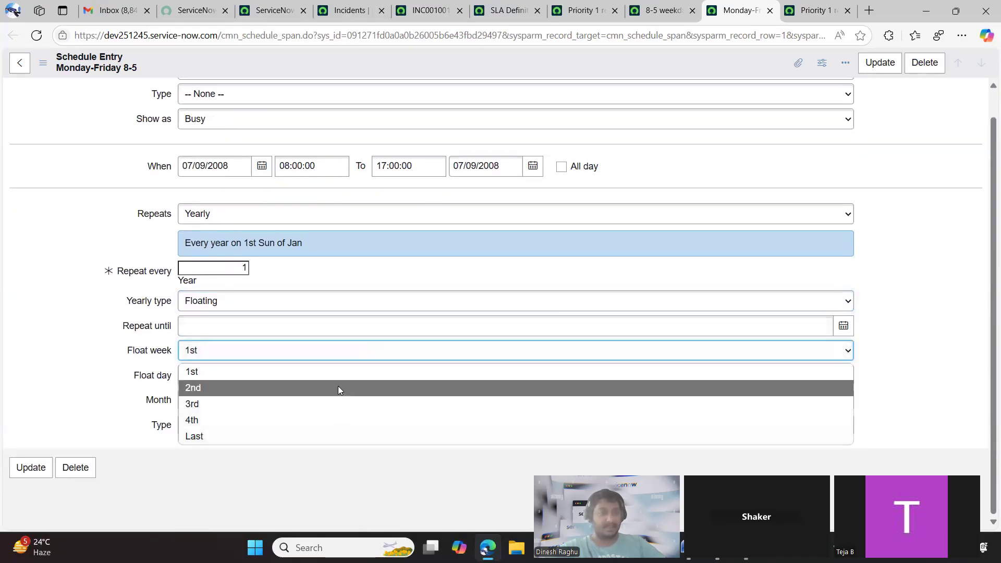
click(337, 387)
click(264, 377)
click(253, 414)
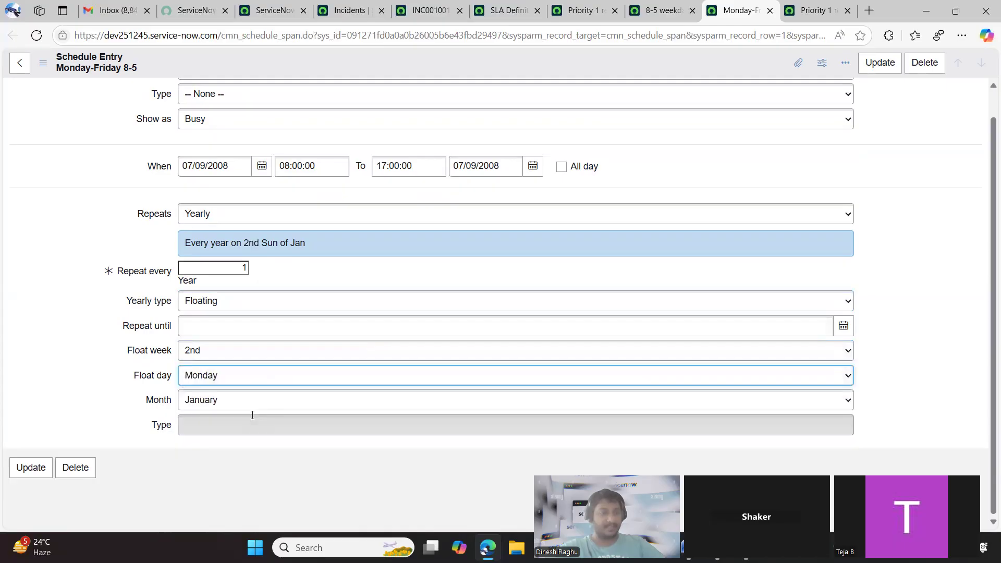
click(229, 404)
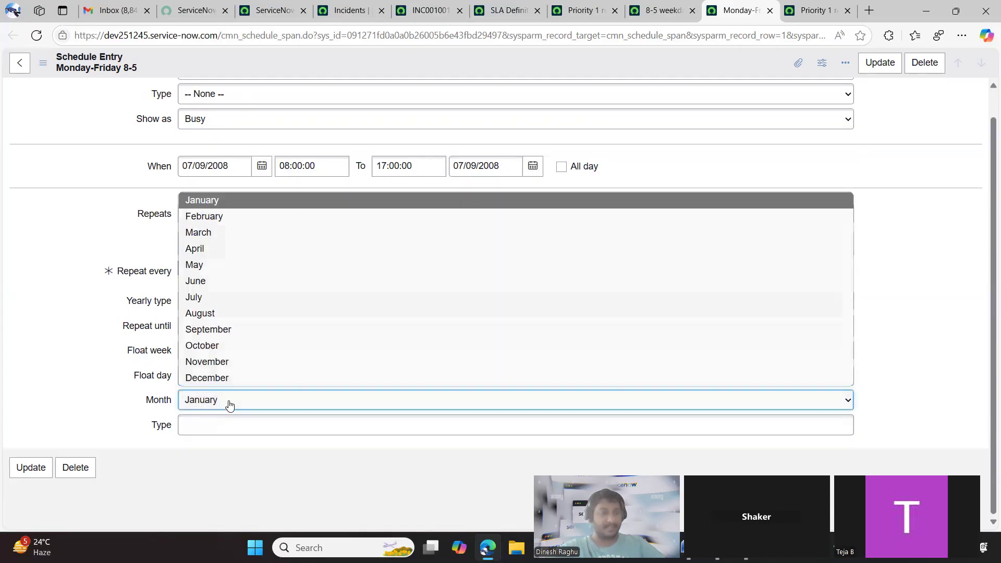
click(224, 234)
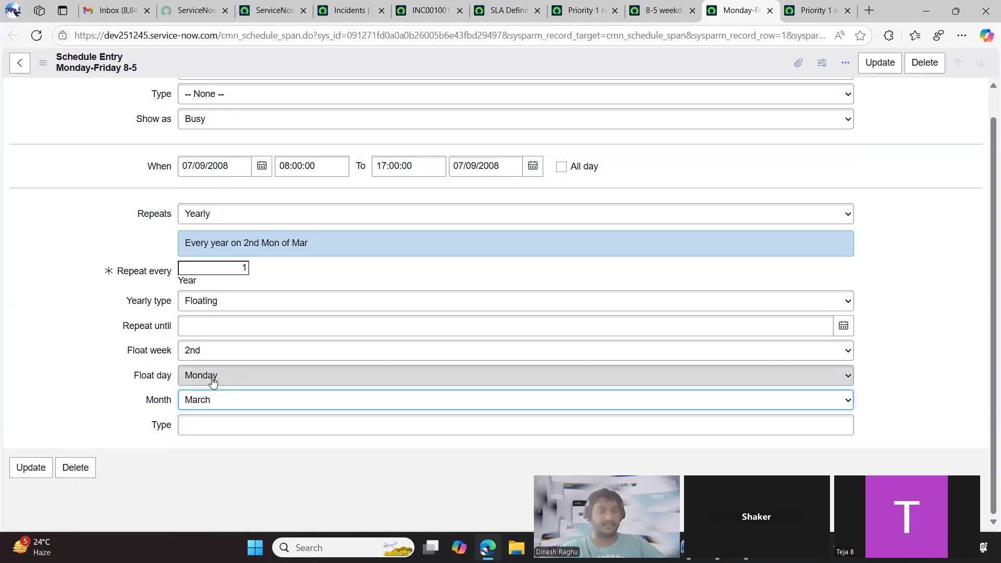
Discard the unsaved repeat changes by reloading the schedule entry, and return to the 8-5 weekdays excluding holidays schedule
scroll(213, 382, up, 1)
click(44, 35)
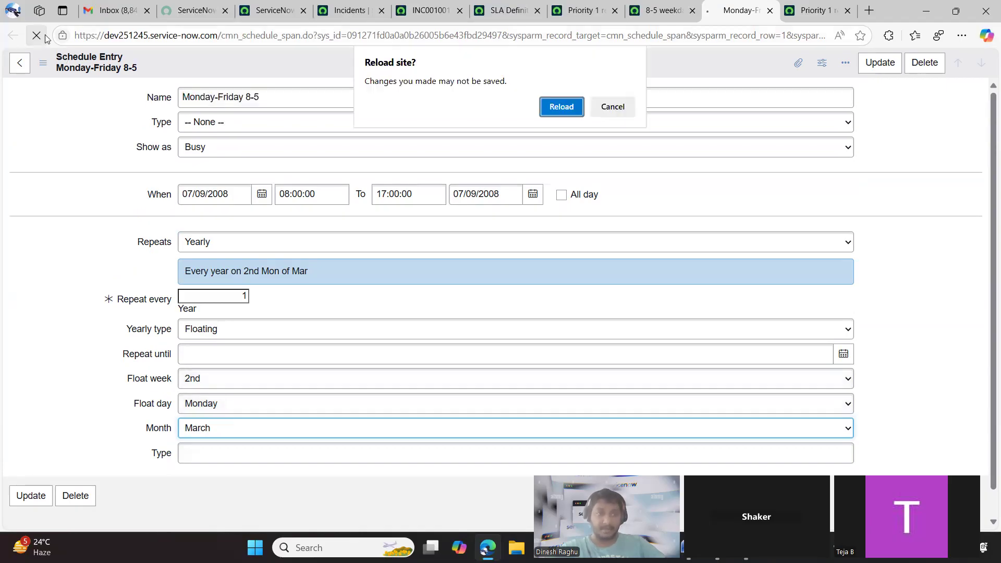
click(561, 107)
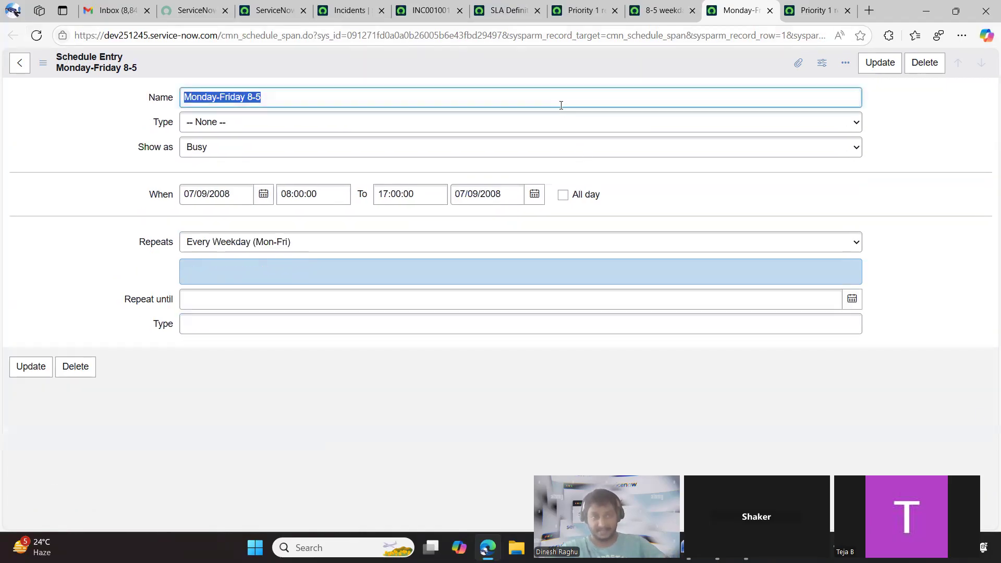
click(640, 19)
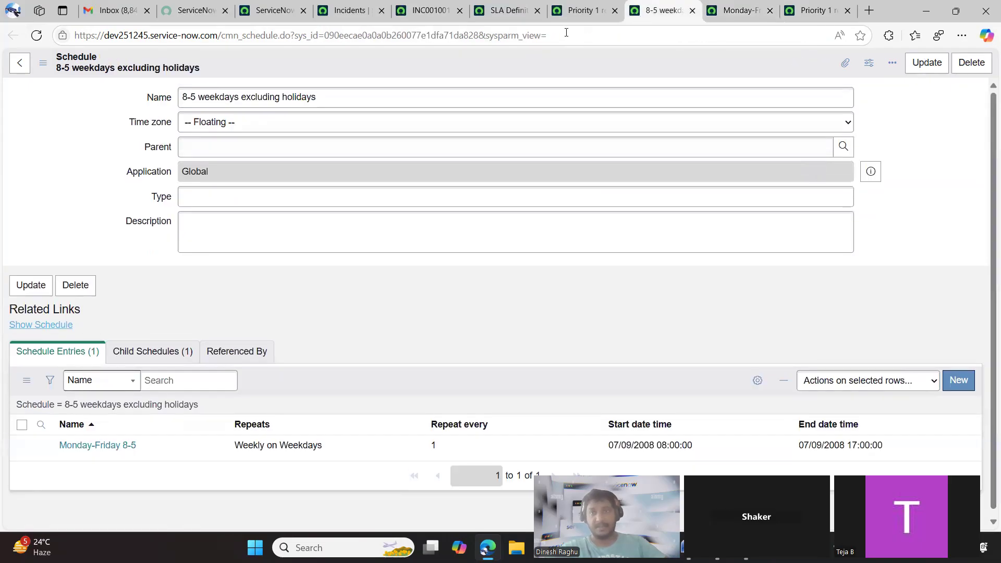
Review the schedule assigned to the Priority 1 resolution (6 hour) SLA definition and its Monday-Friday 8-5 schedule entry
click(580, 11)
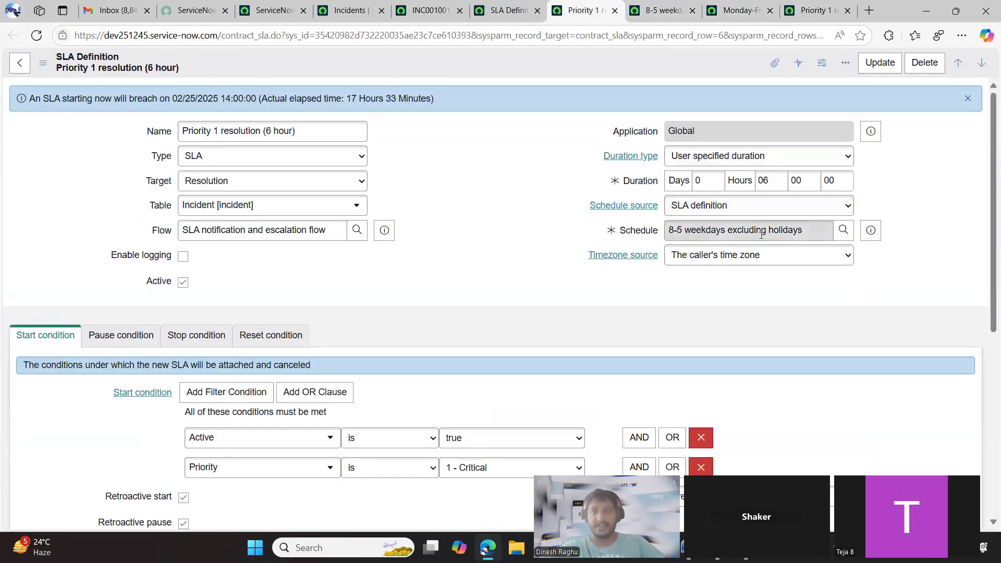
drag(807, 230, 683, 230)
click(556, 228)
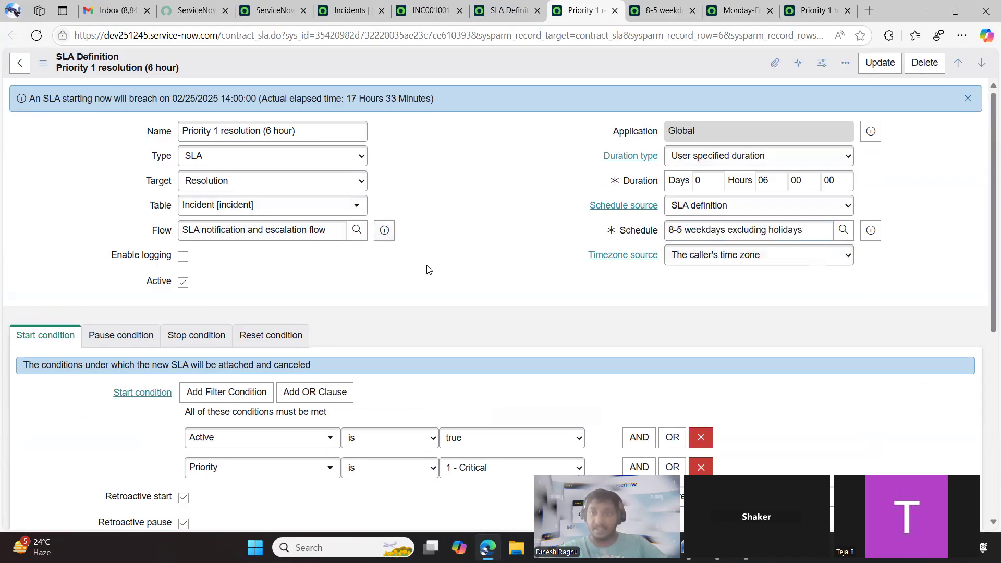
click(728, 10)
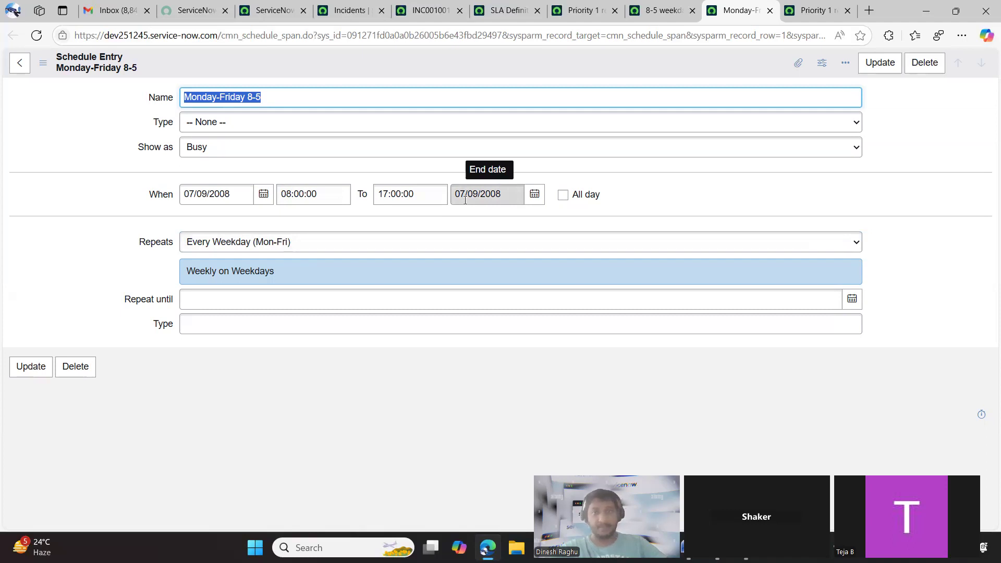
Examine the task SLAs of incident INC0010014 alongside the 8-5 weekdays excluding holidays schedule
click(502, 13)
click(438, 15)
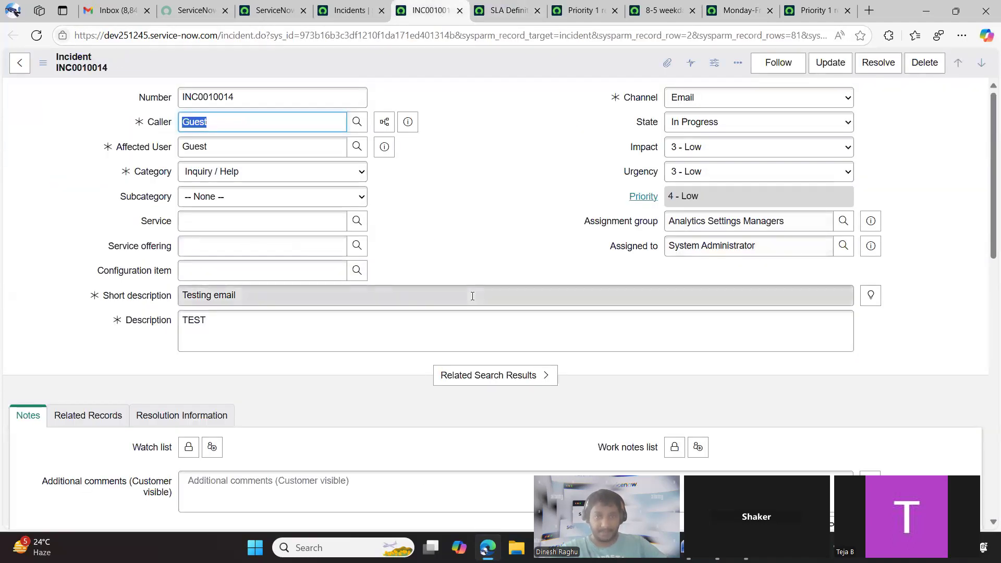
scroll(514, 439, down, 15)
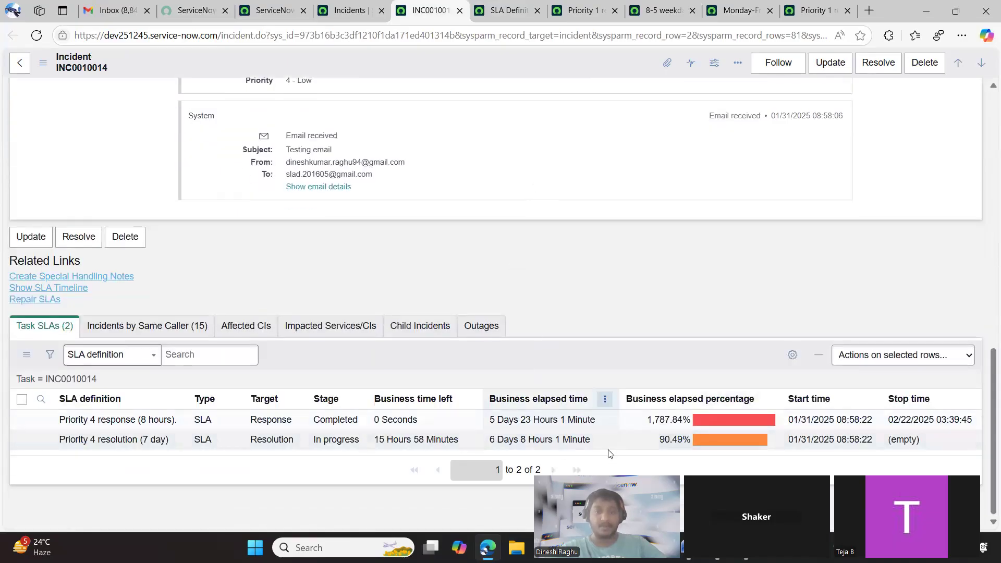
click(661, 12)
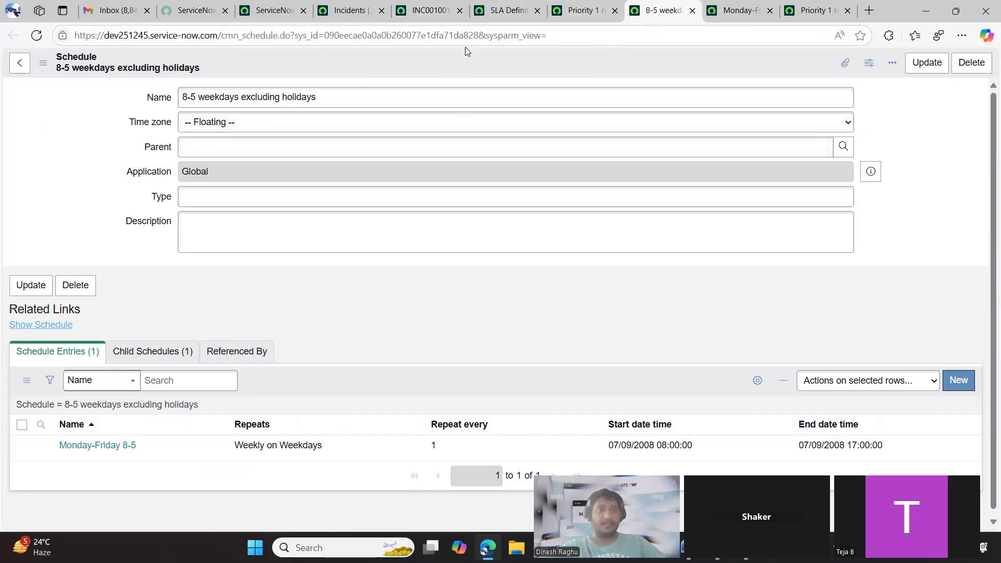
click(446, 12)
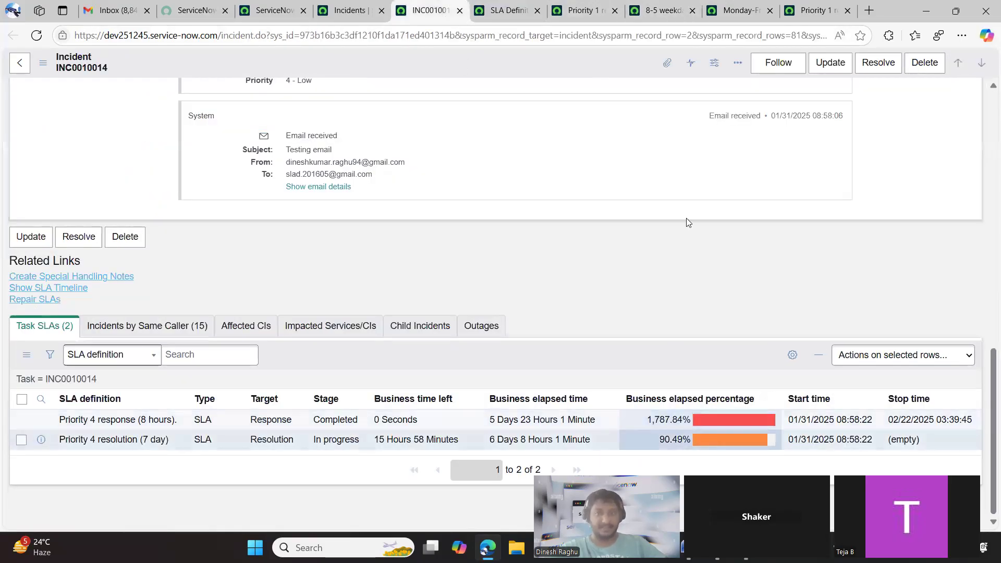
List the child schedules of the 8-5 weekdays excluding holidays schedule and open U.S. Holidays separately
click(582, 10)
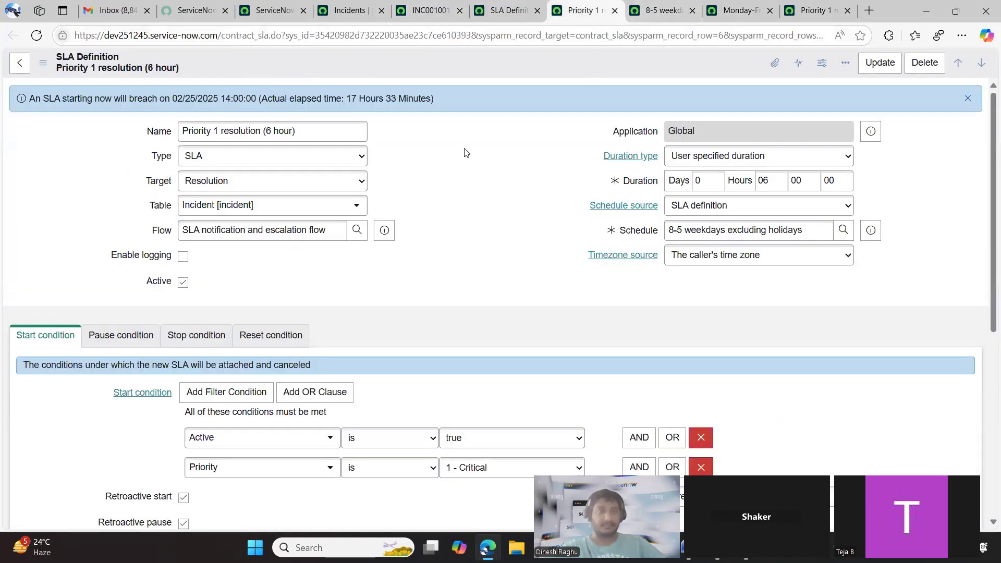
click(740, 10)
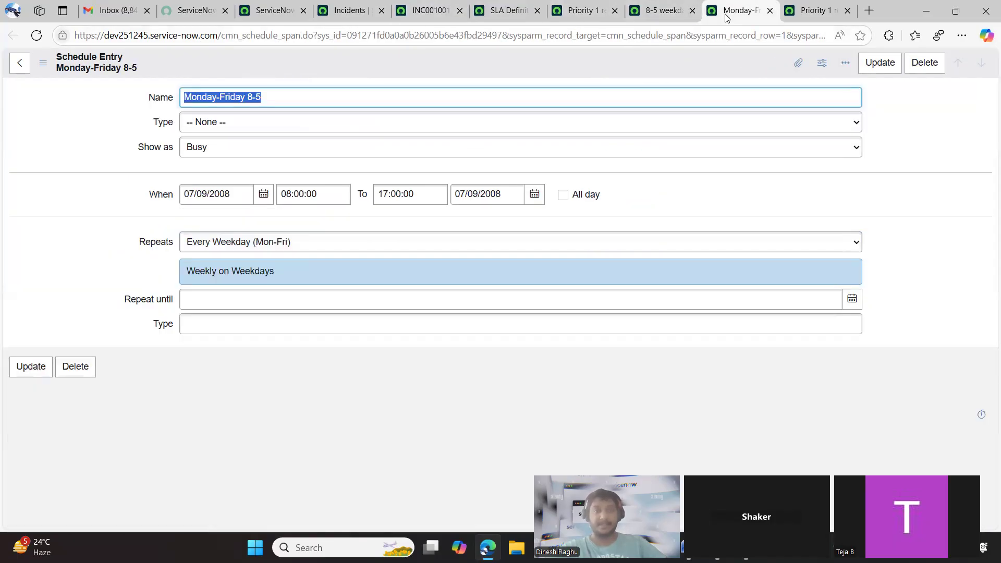
click(676, 15)
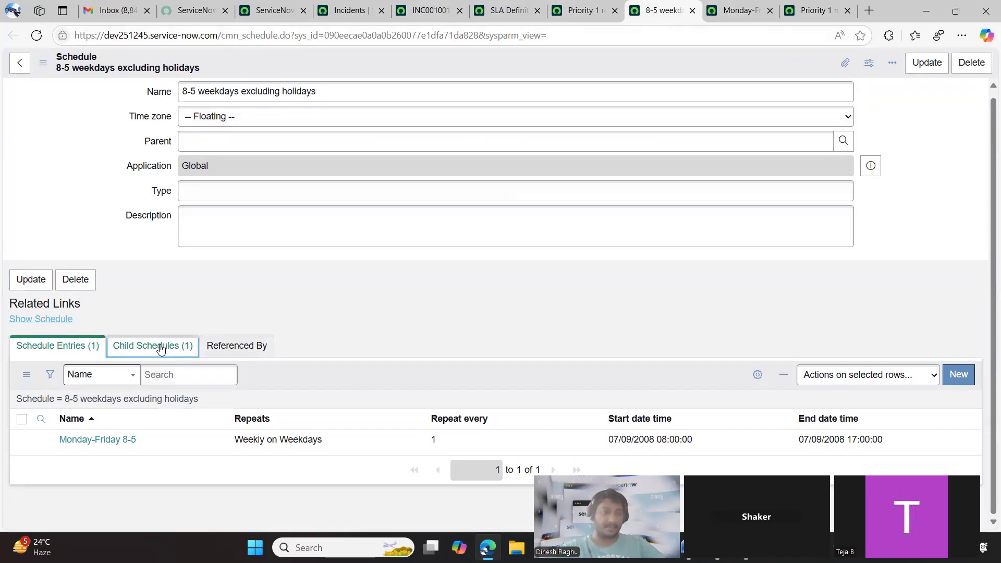
click(161, 348)
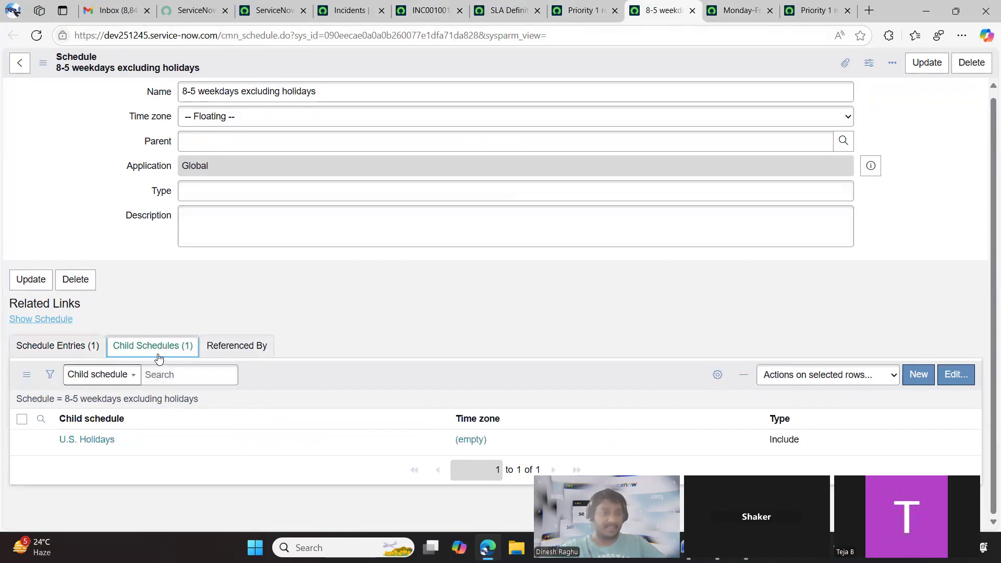
middle_click(81, 441)
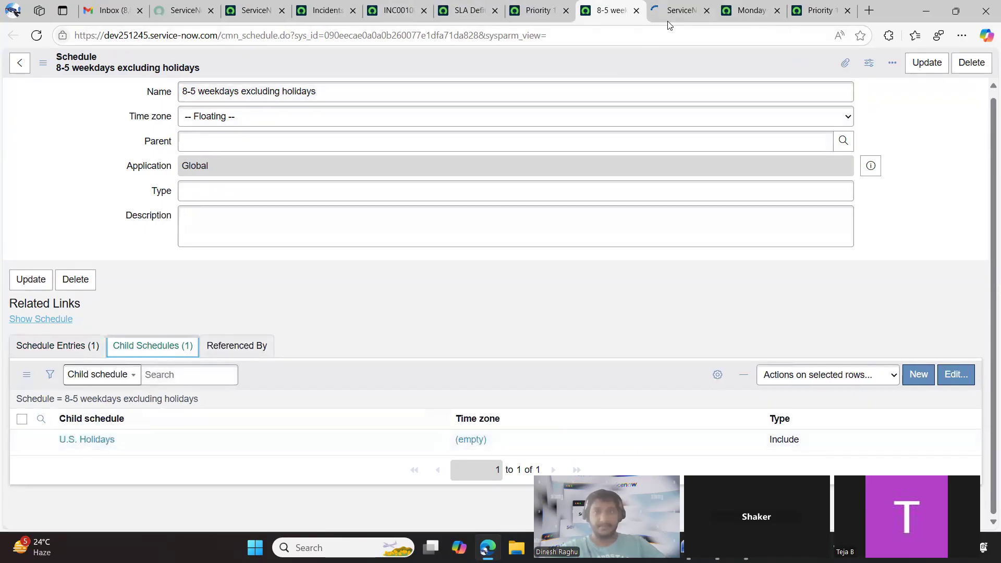
click(671, 14)
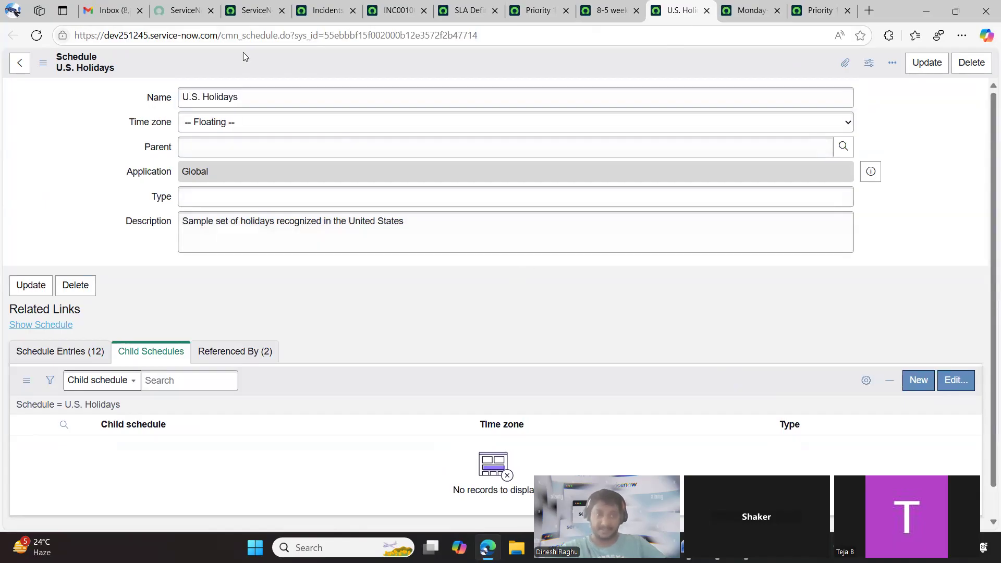
Compare the schedule entries and the child schedules of the 8-5 weekdays excluding holidays schedule
click(597, 29)
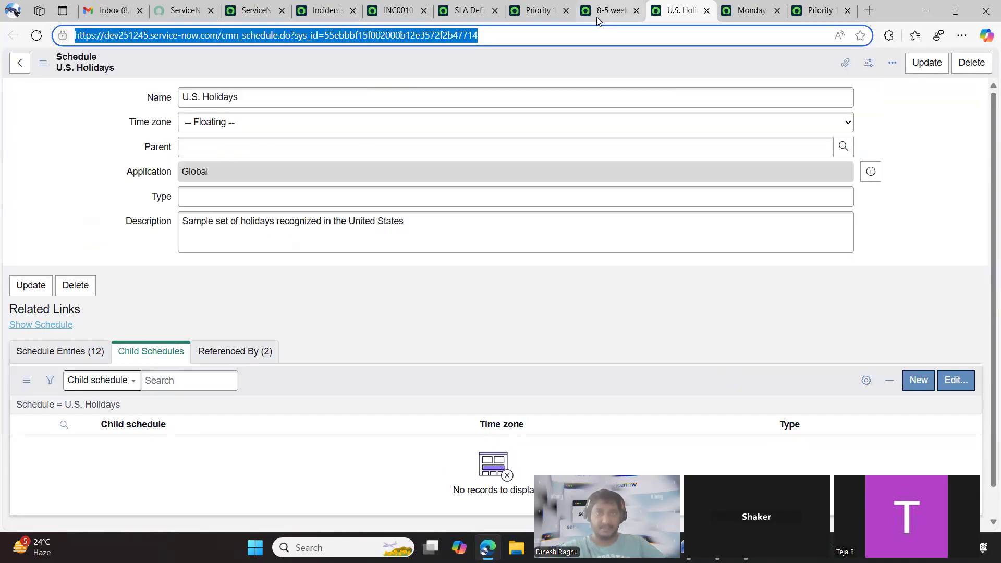
click(597, 16)
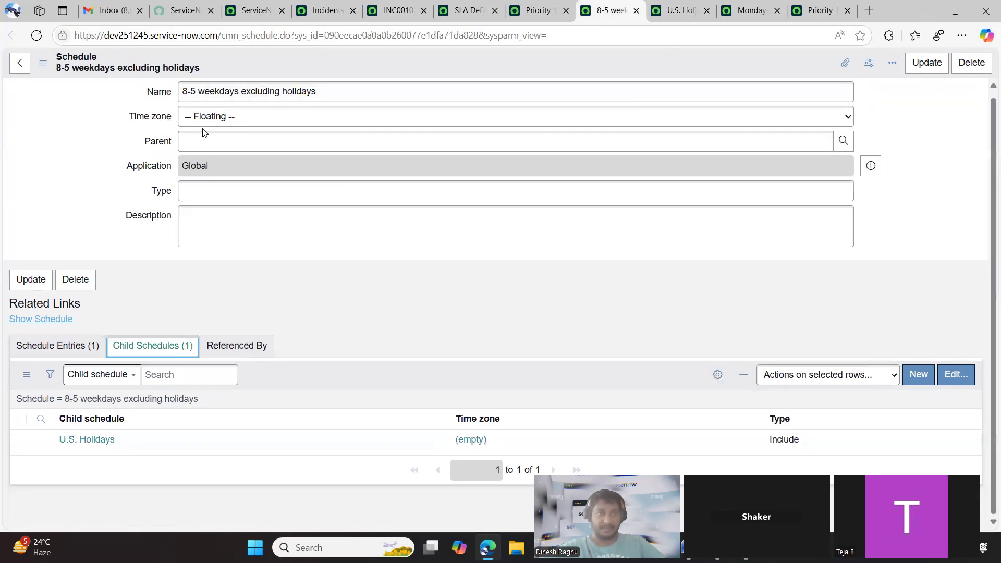
click(83, 346)
click(157, 346)
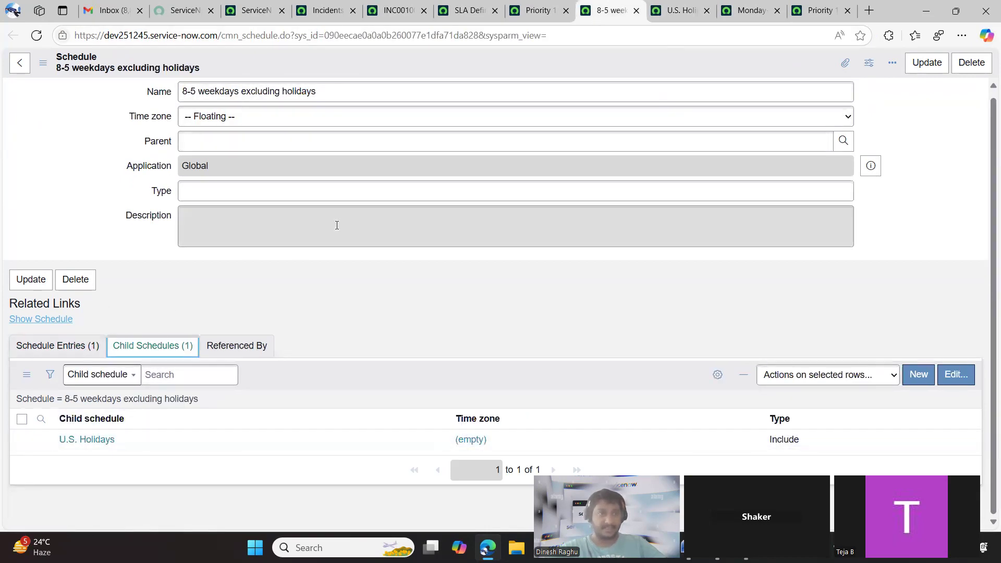
Review the description and the list of schedule entries in the U.S. Holidays schedule
click(678, 11)
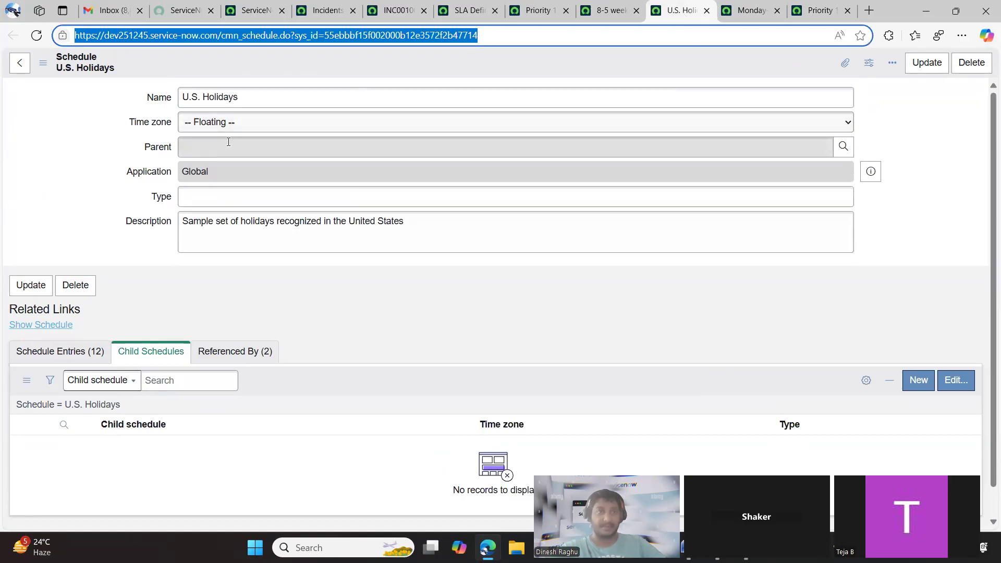
click(104, 222)
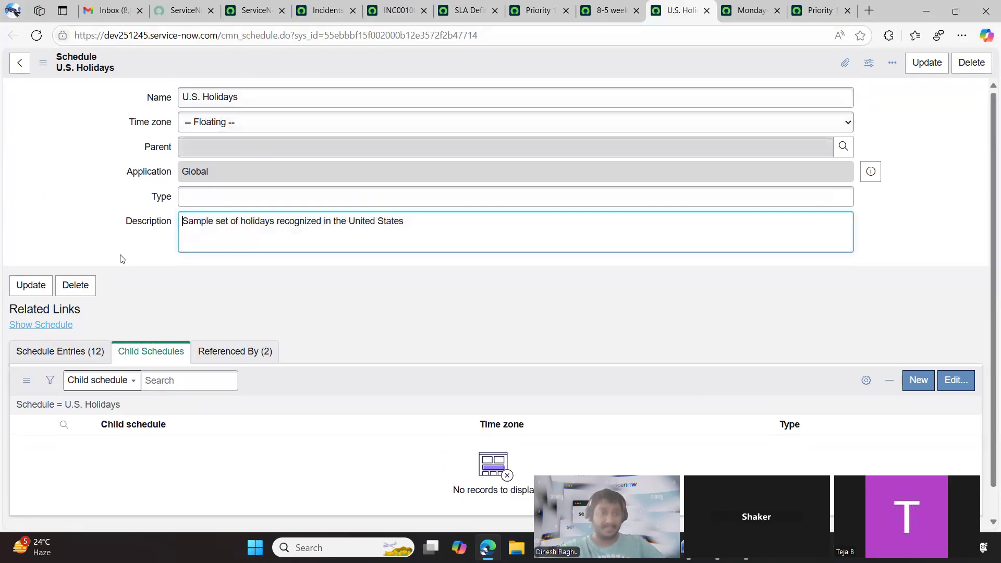
click(73, 354)
scroll(169, 355, down, 5)
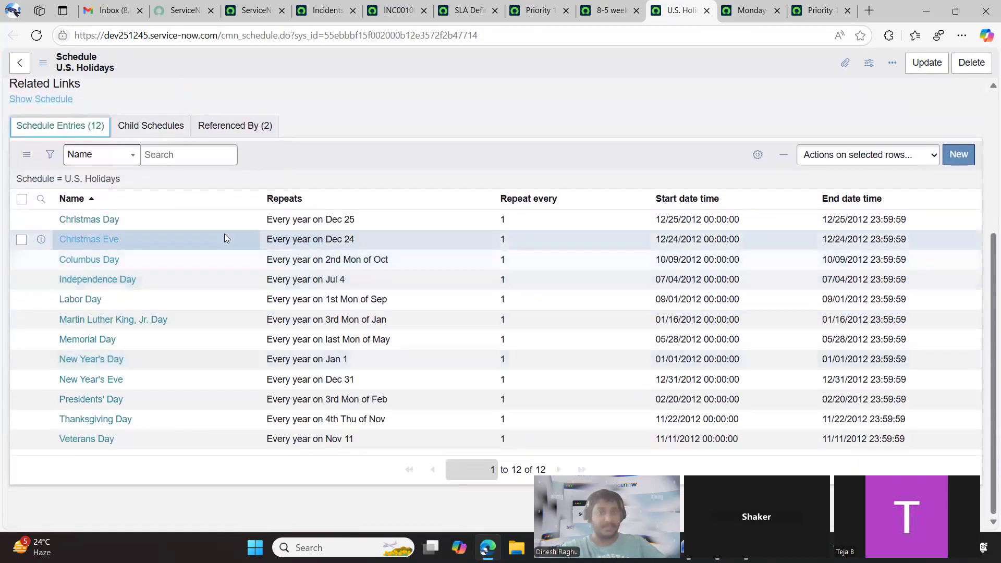
Open the Christmas Day schedule entry separately and review its Type choices, keeping Excluded
middle_click(99, 219)
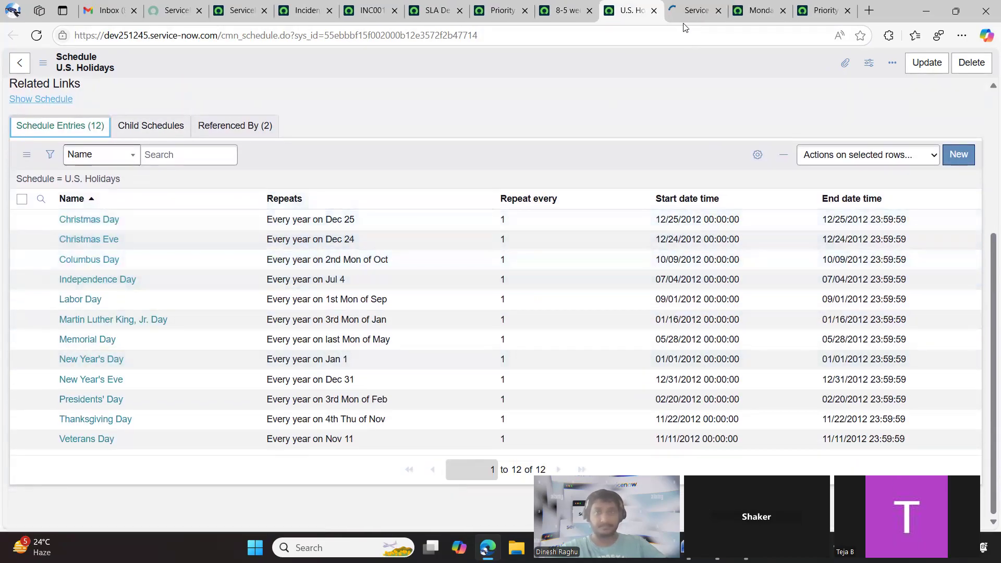
click(694, 10)
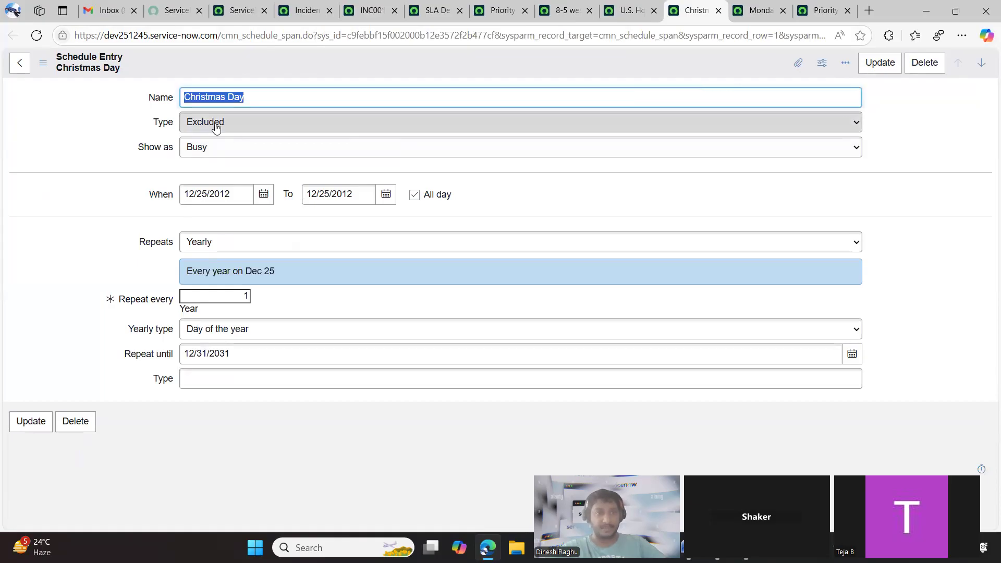
click(232, 121)
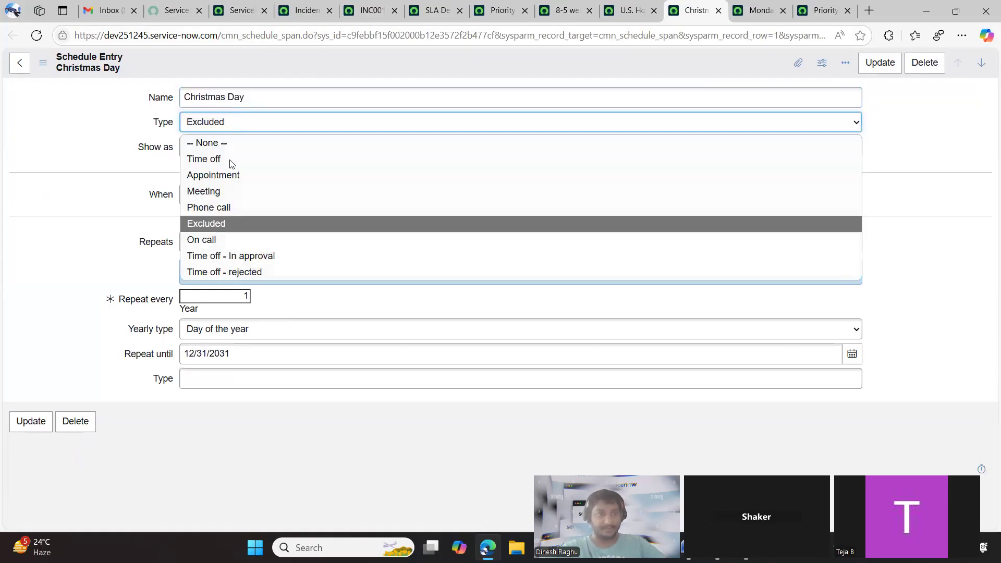
click(229, 223)
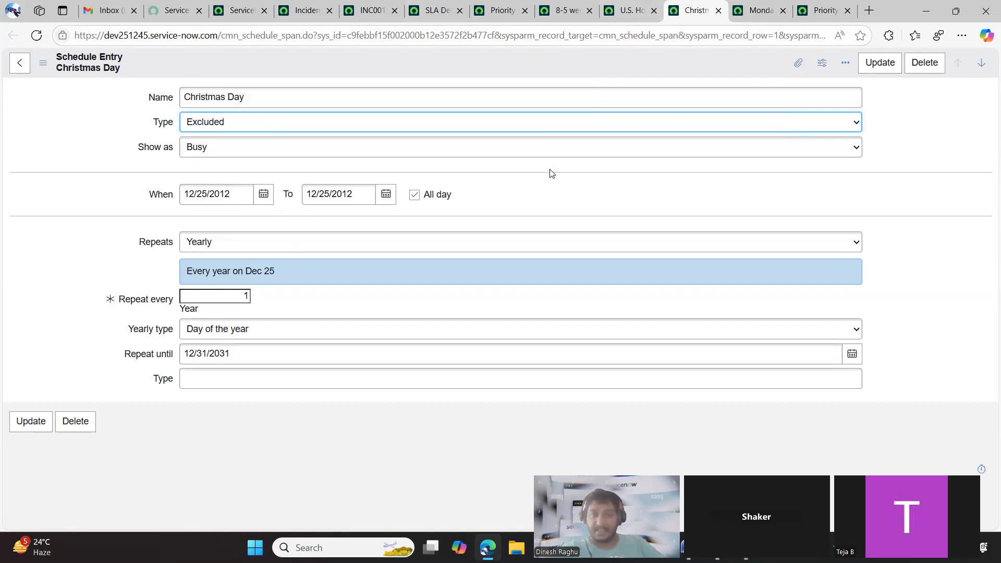
Try 12/31/2050 as the Christmas Day entry's repeat-until date, and discard the unsaved change by reloading the entry
click(852, 354)
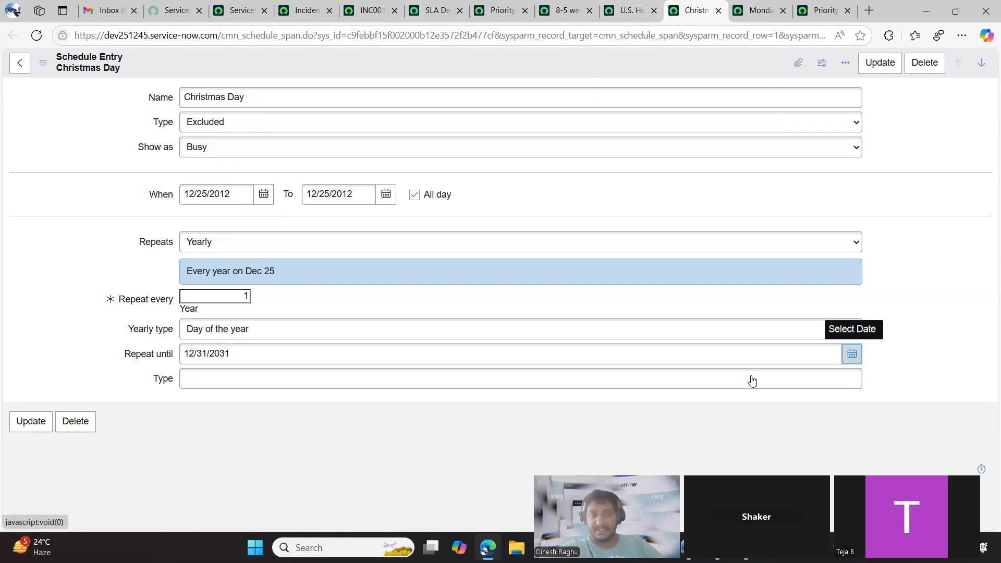
click(284, 358)
click(284, 358)
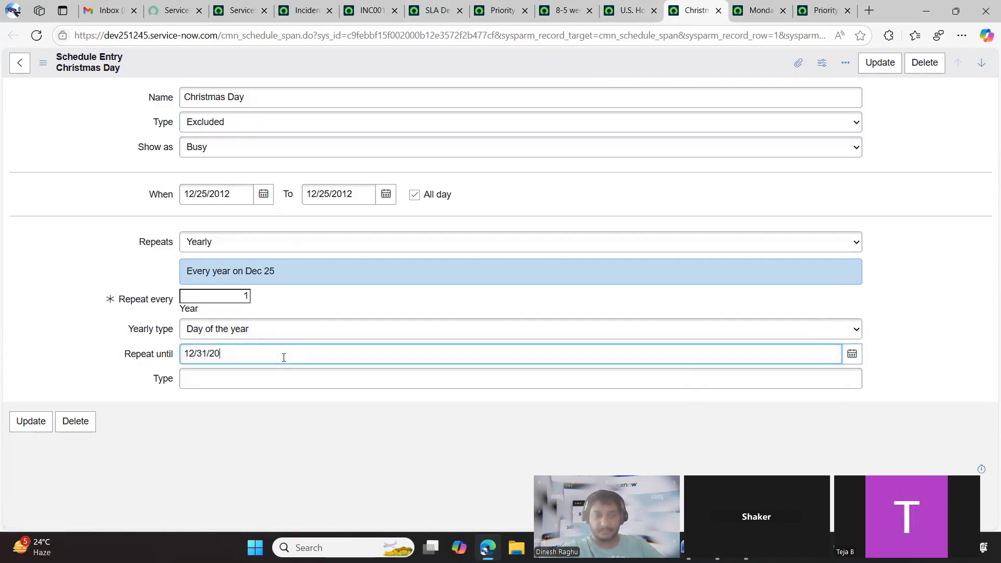
click(264, 404)
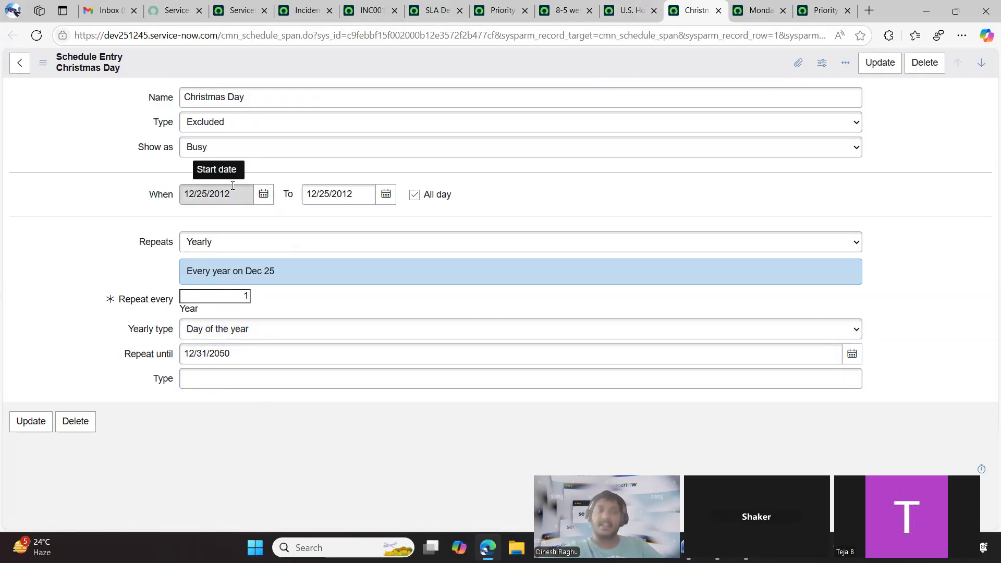
click(36, 35)
click(557, 116)
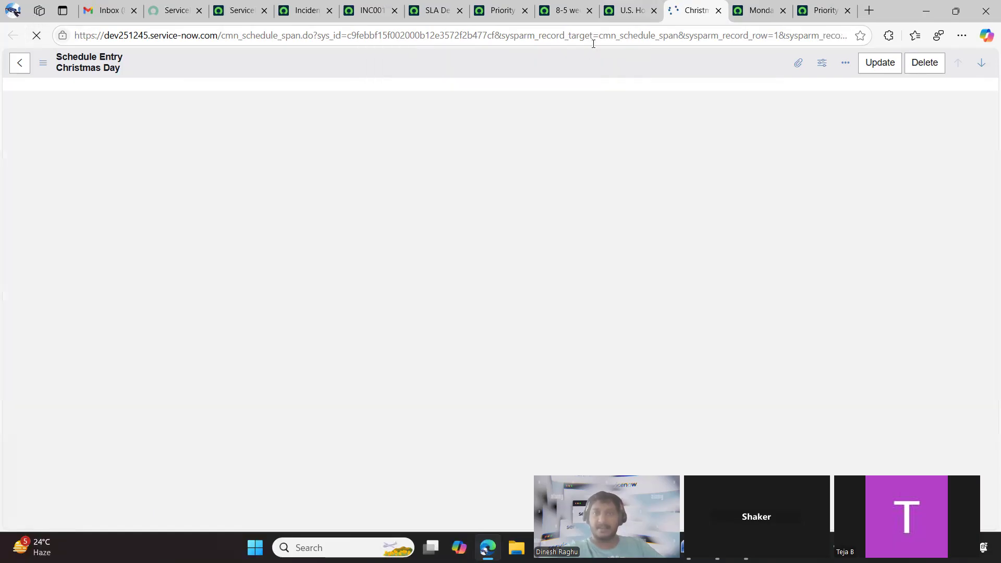
Return to the Priority 1 resolution (6 hour) SLA definition and set its schedule source to Incident field
click(567, 11)
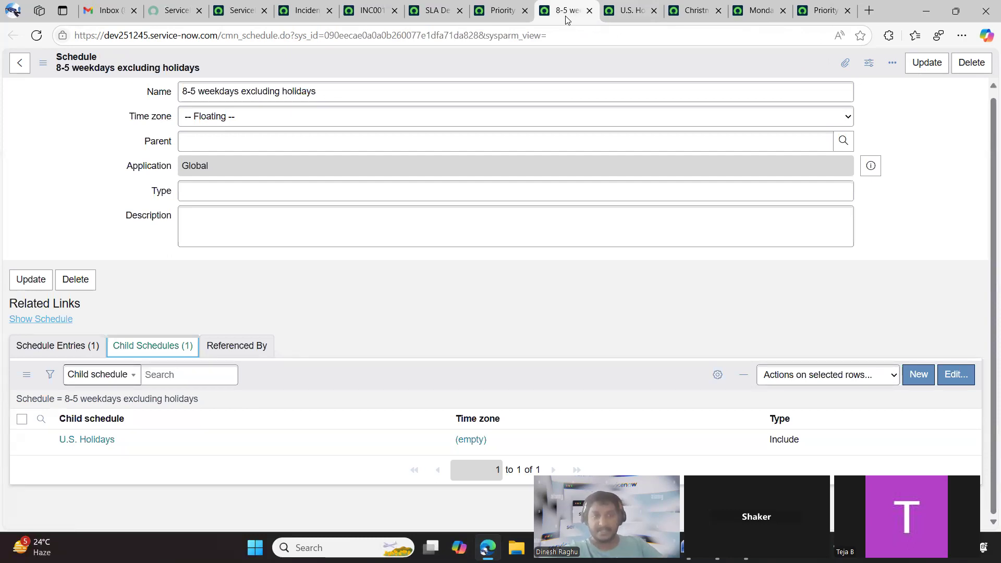
click(499, 12)
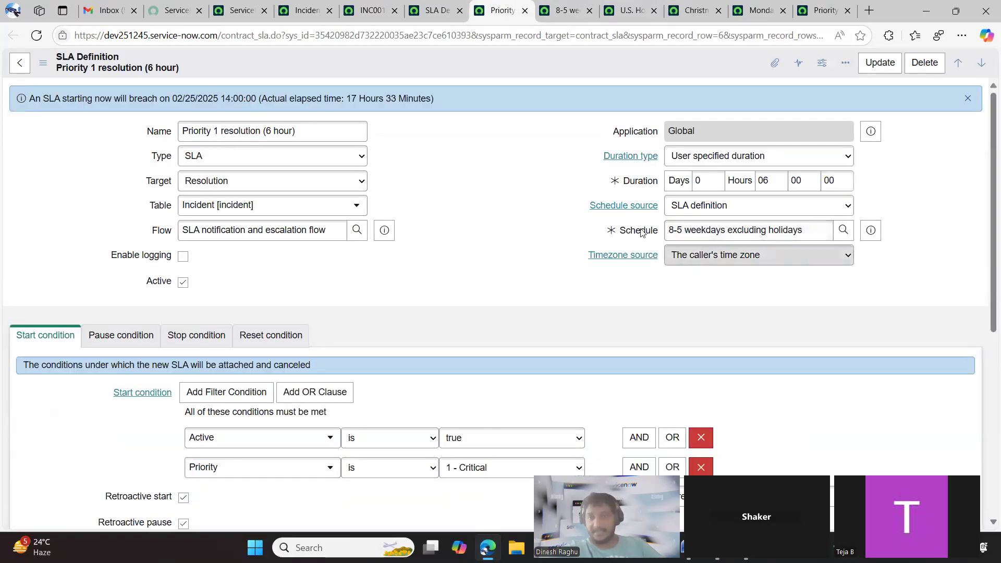
click(693, 209)
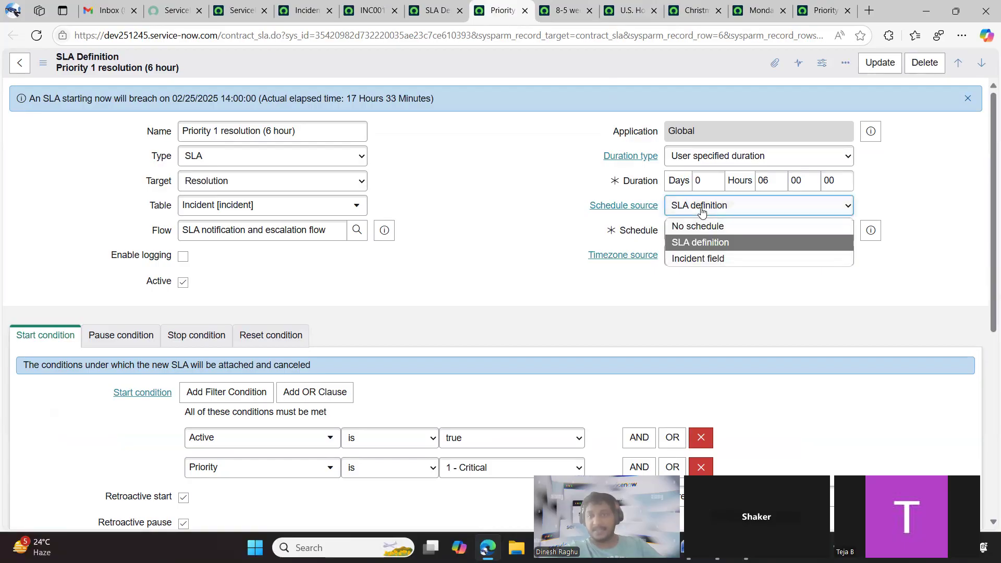
click(703, 260)
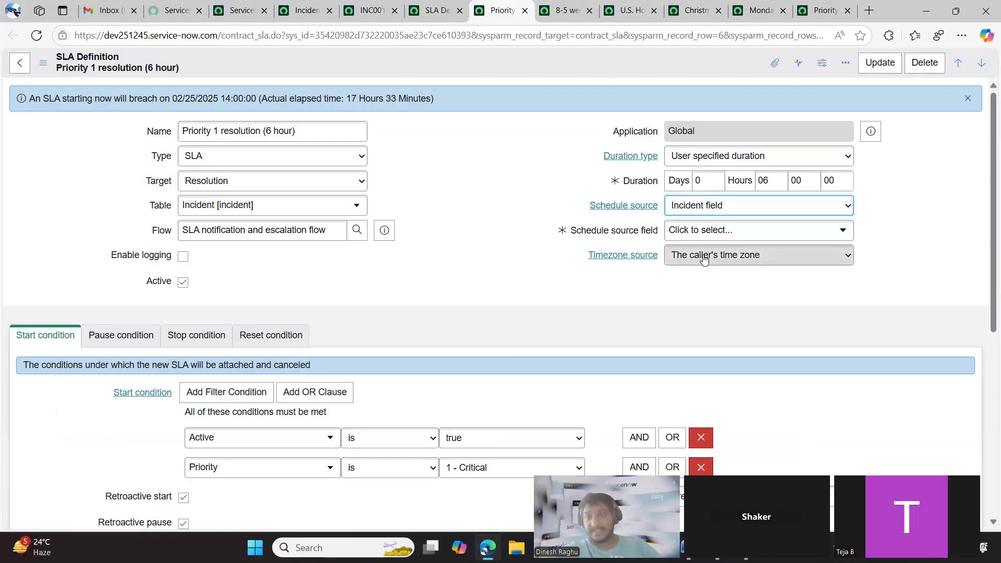
Browse the tree of incident fields offered as the schedule source field, including the fields under Caused by Change
click(695, 230)
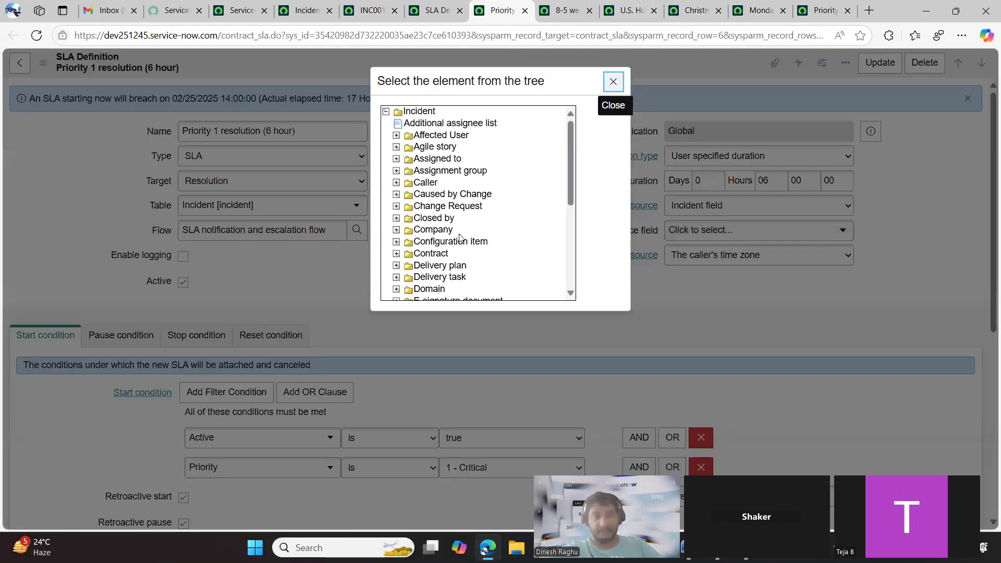
scroll(460, 237, down, 1)
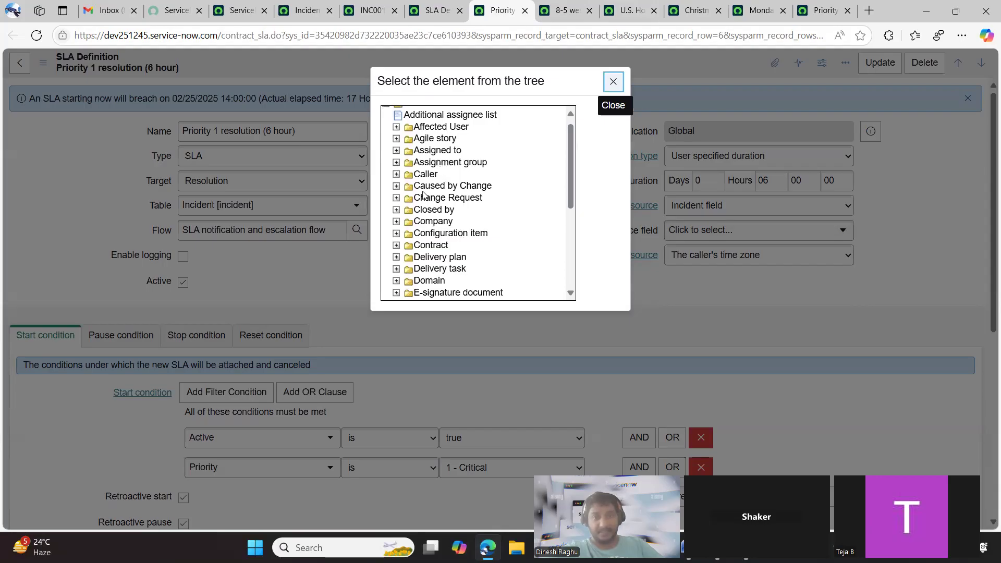
click(396, 187)
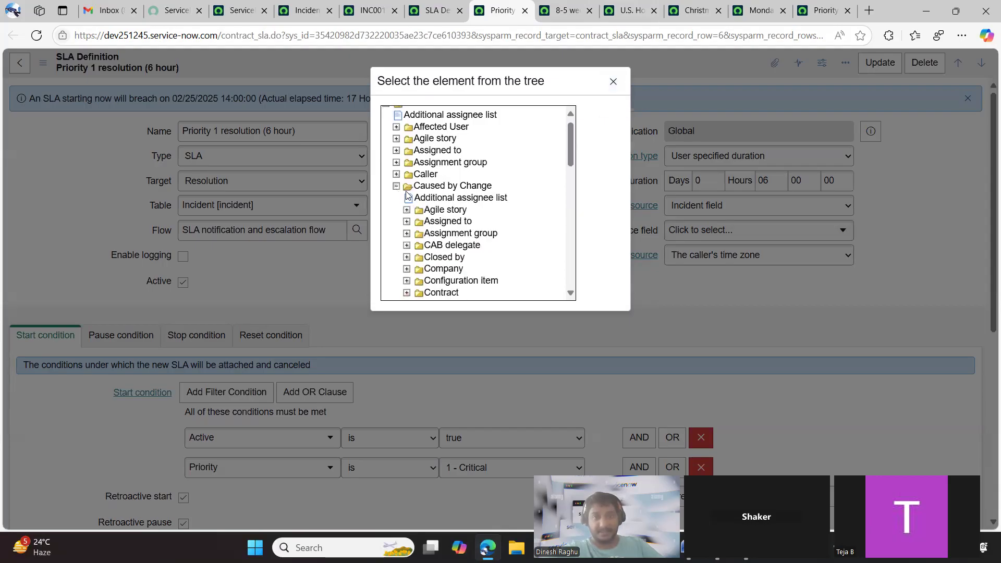
click(396, 186)
click(423, 187)
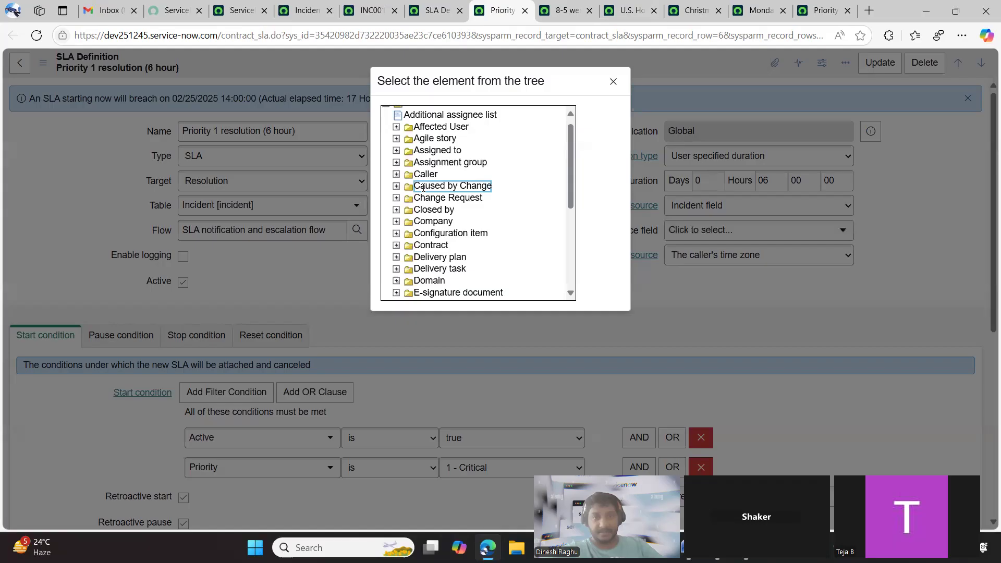
scroll(434, 230, down, 3)
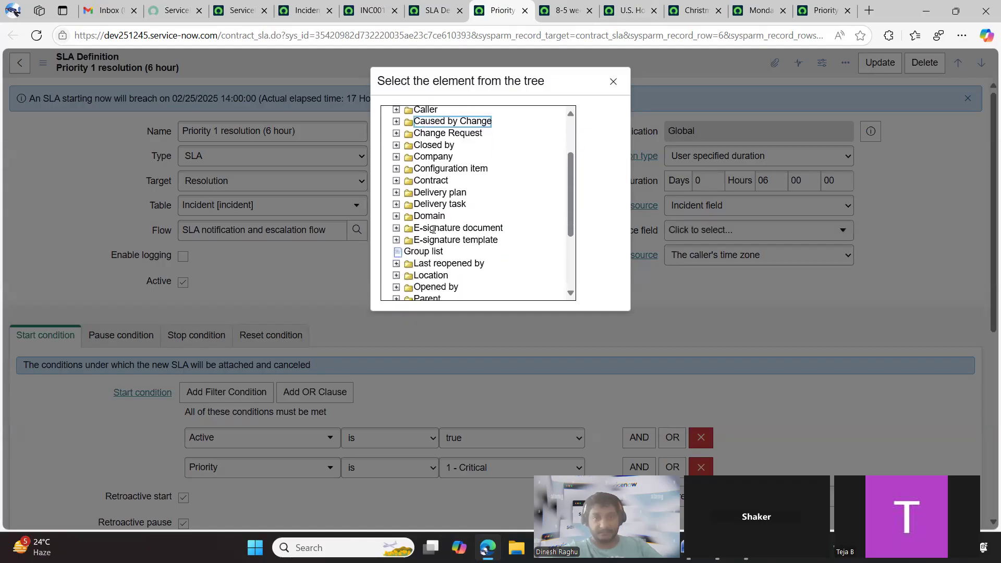
scroll(434, 230, down, 3)
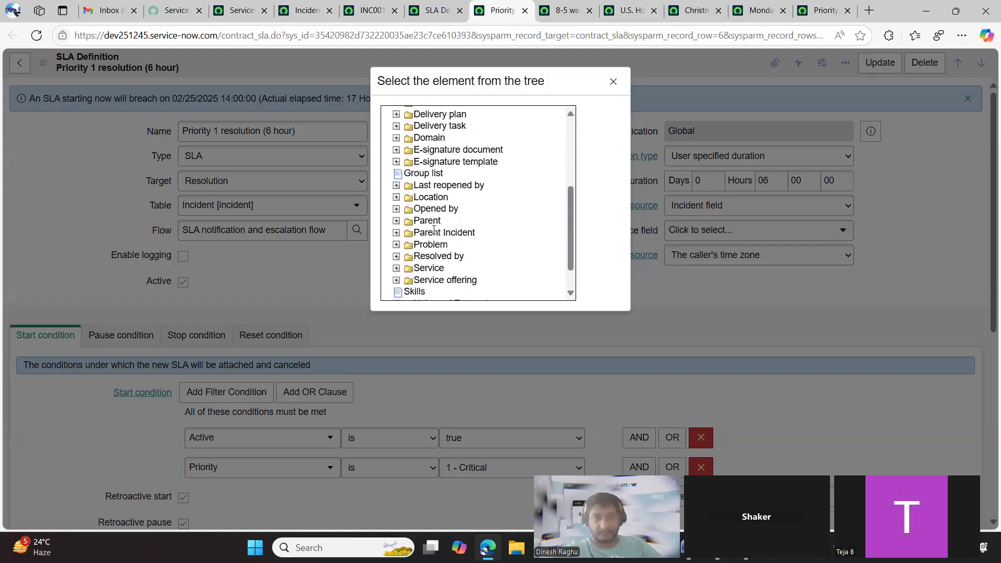
scroll(434, 230, down, 1)
scroll(434, 230, up, 5)
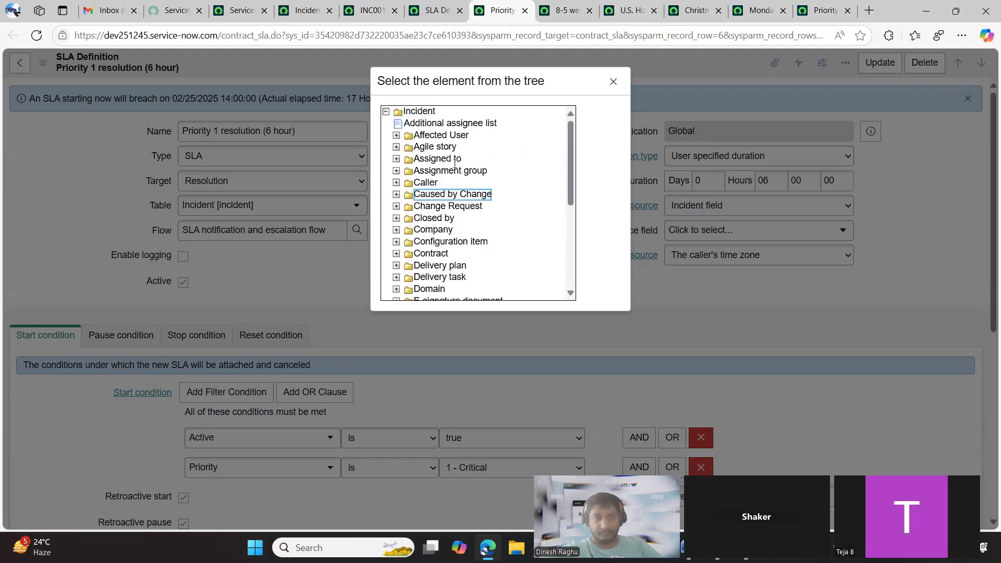
Try the affected user's Schedule as the schedule source field, and discard the unsaved changes by reloading the SLA definition
click(397, 137)
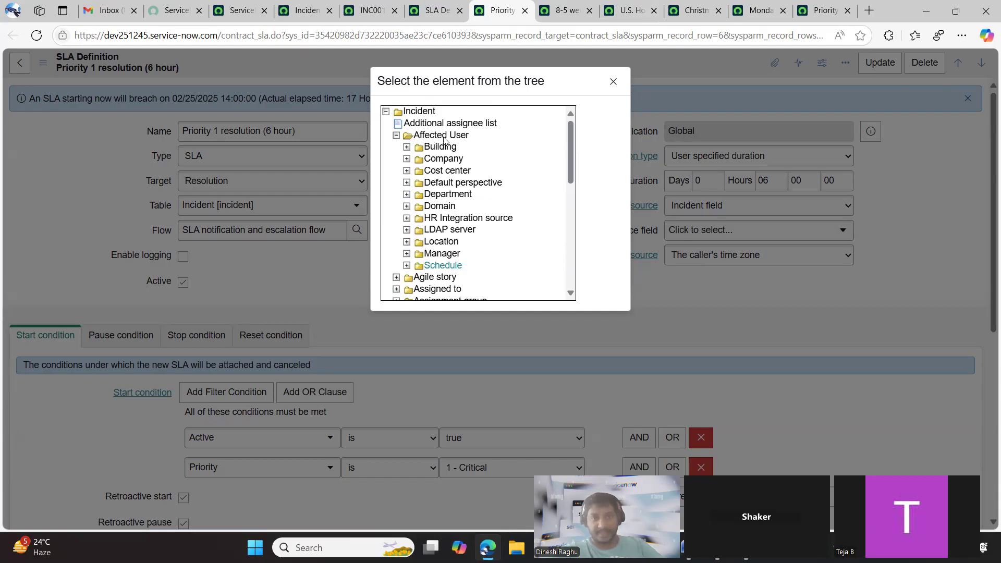
click(443, 267)
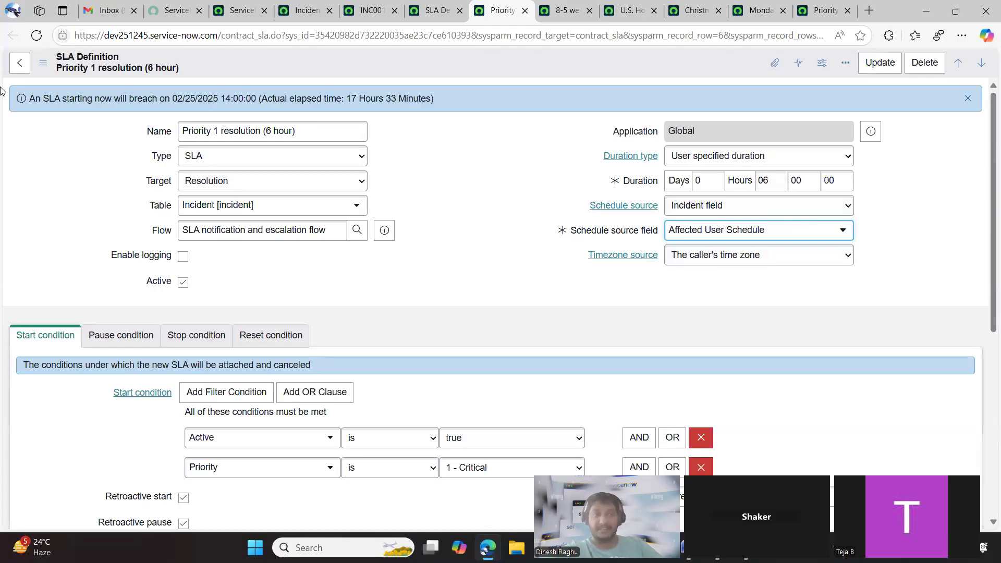
click(36, 35)
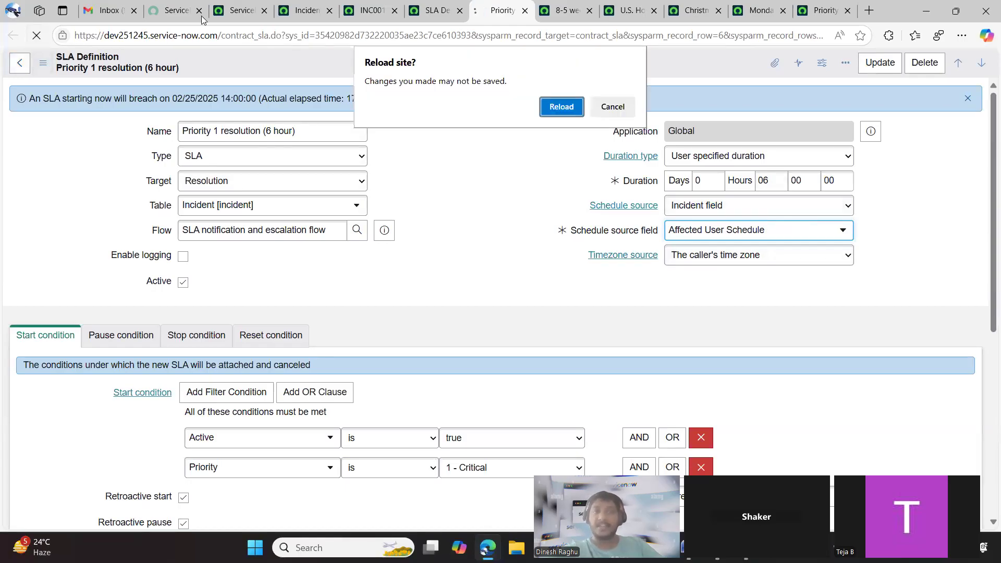
click(556, 110)
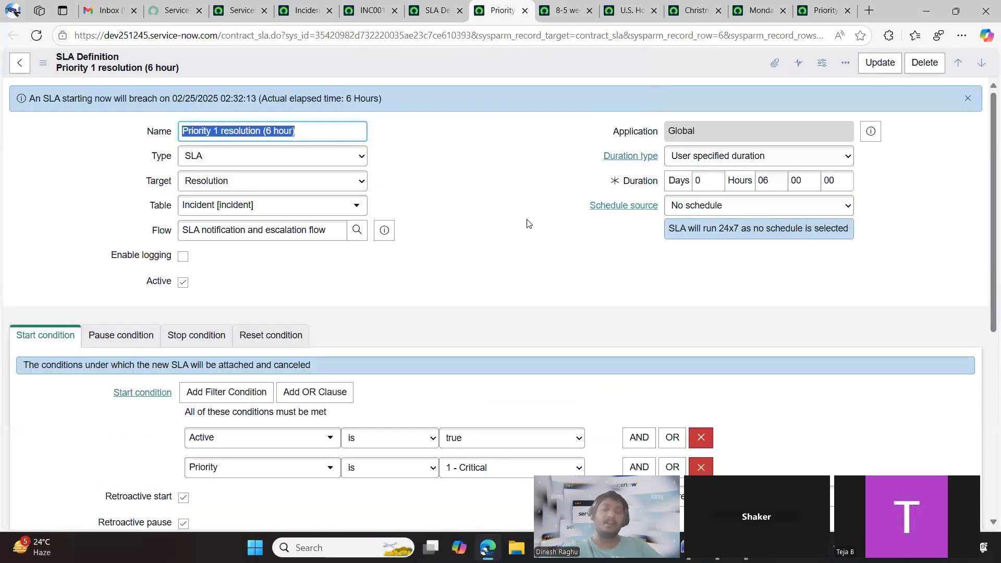
click(526, 223)
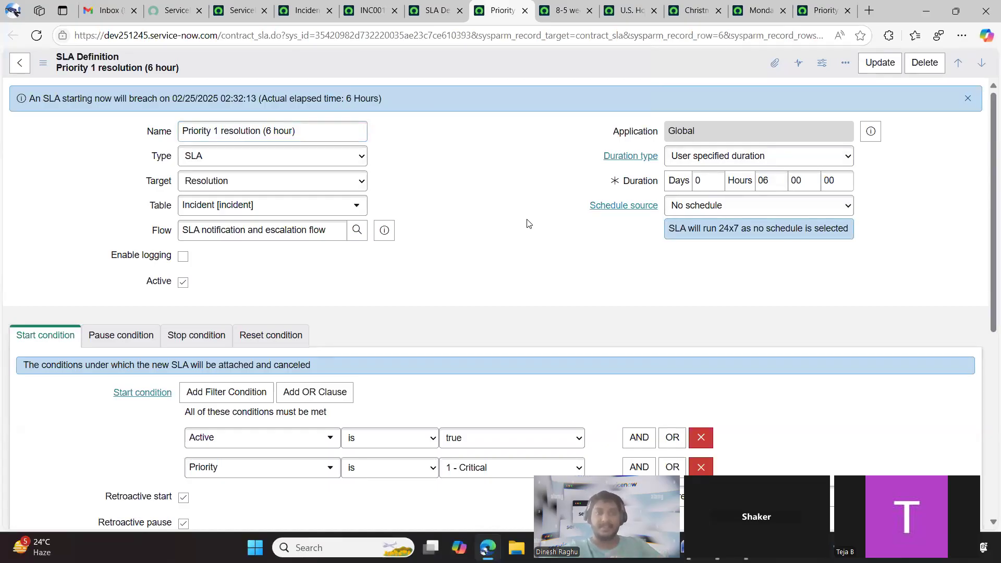
Try SLA definition as the schedule source, switch it to Incident field, and close the timezone documentation page
click(739, 216)
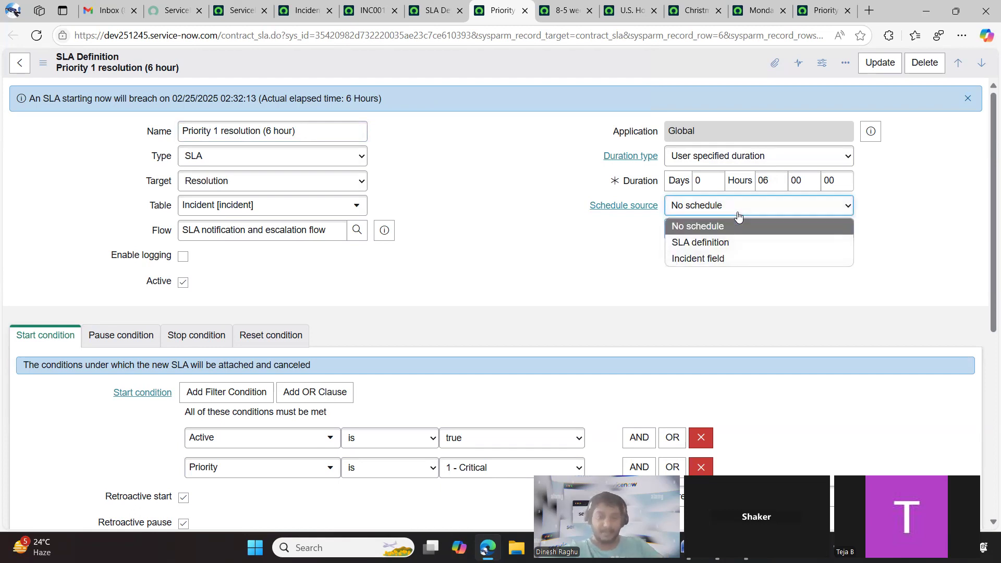
click(726, 244)
click(704, 203)
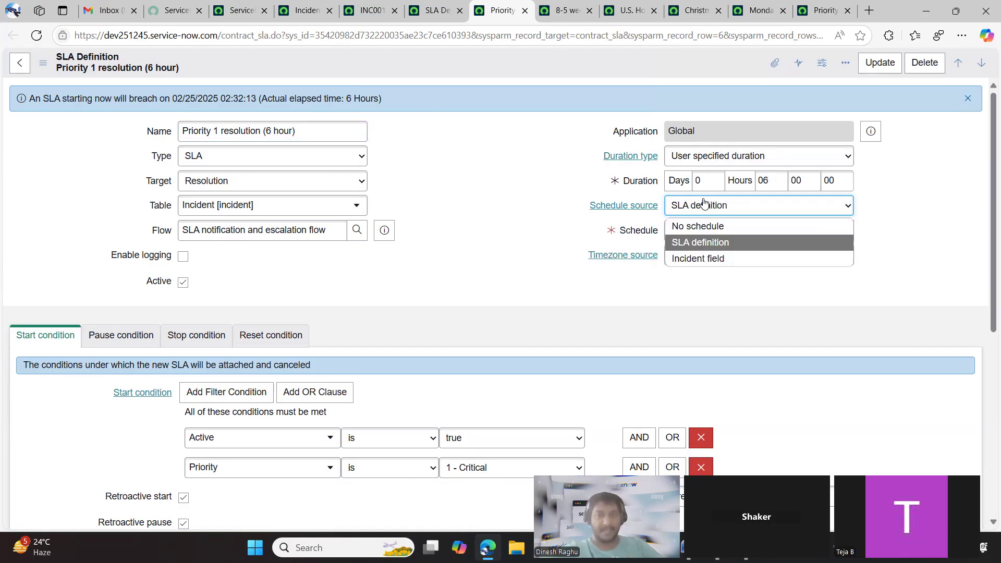
click(692, 258)
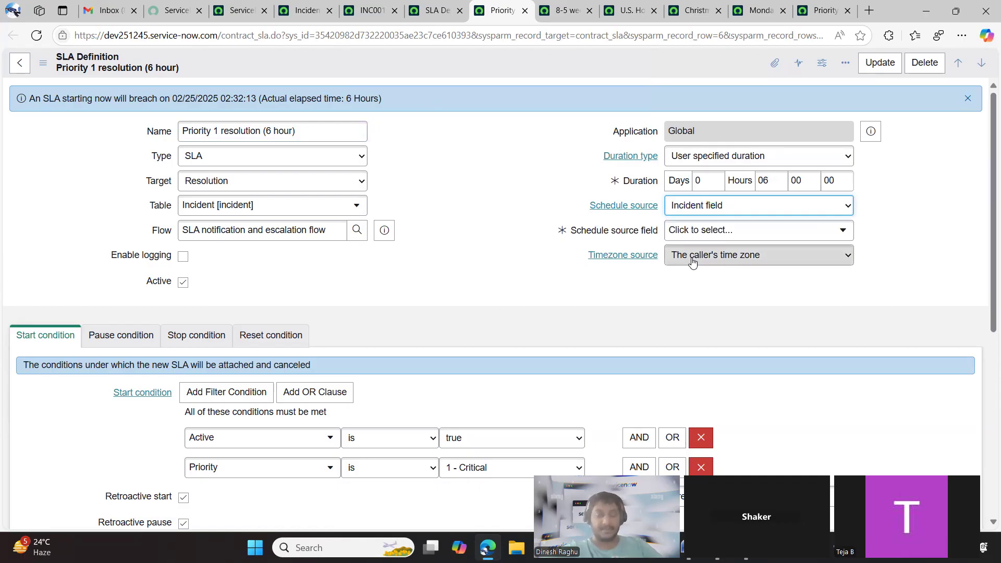
click(596, 262)
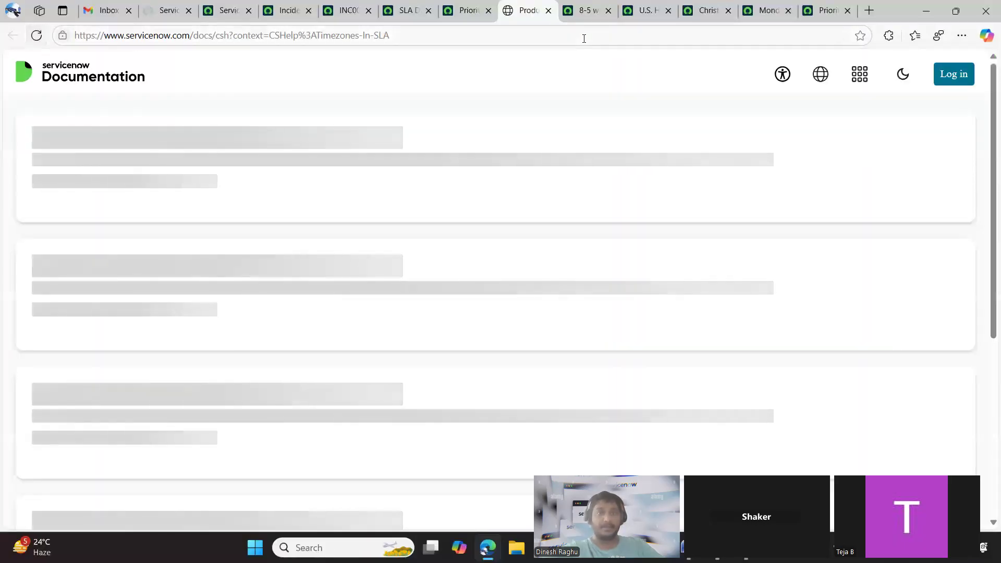
click(548, 10)
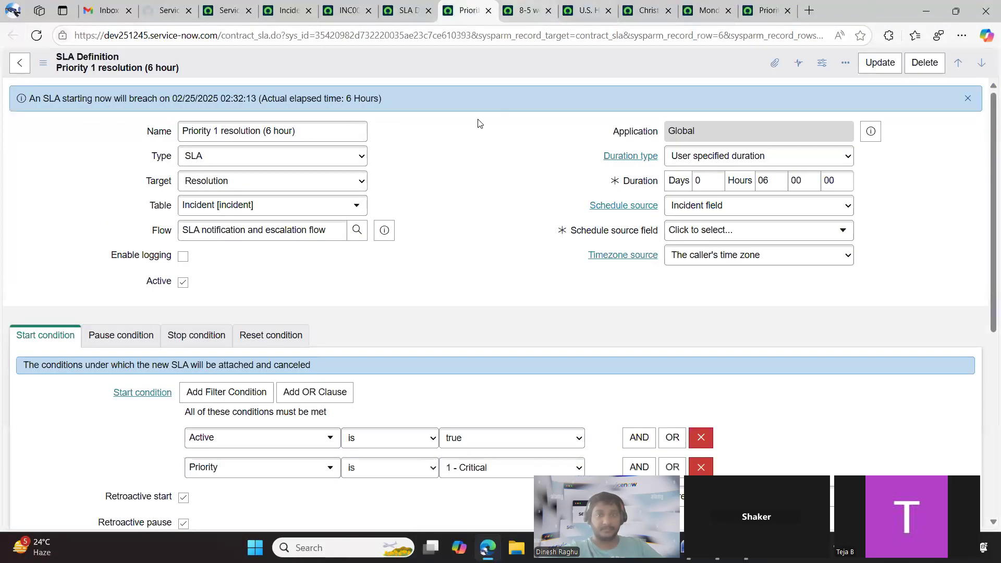
Review the SLA's reset condition and its available fields, followed by the start and pause conditions
scroll(454, 172, down, 1)
click(270, 268)
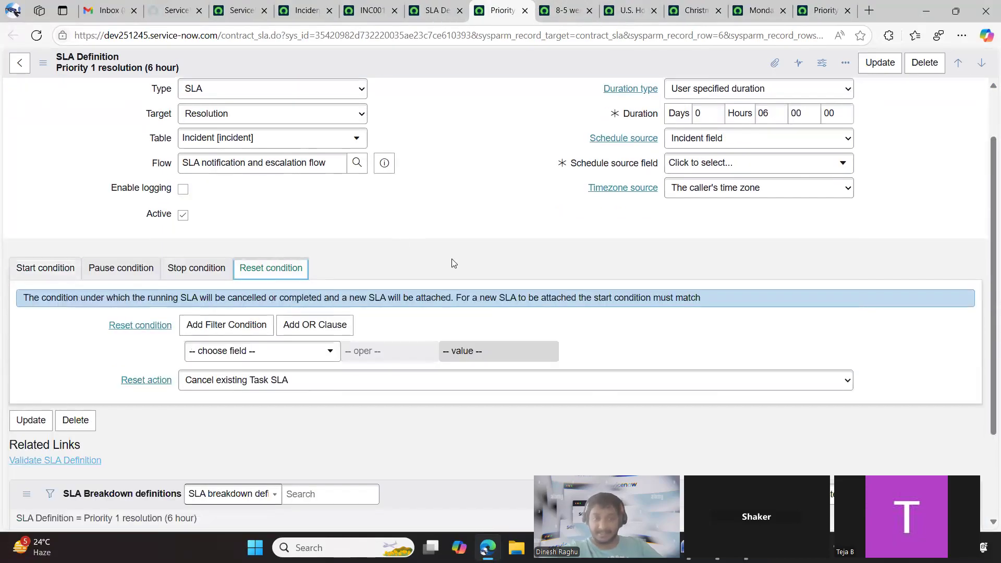
scroll(451, 258, down, 2)
scroll(280, 253, up, 2)
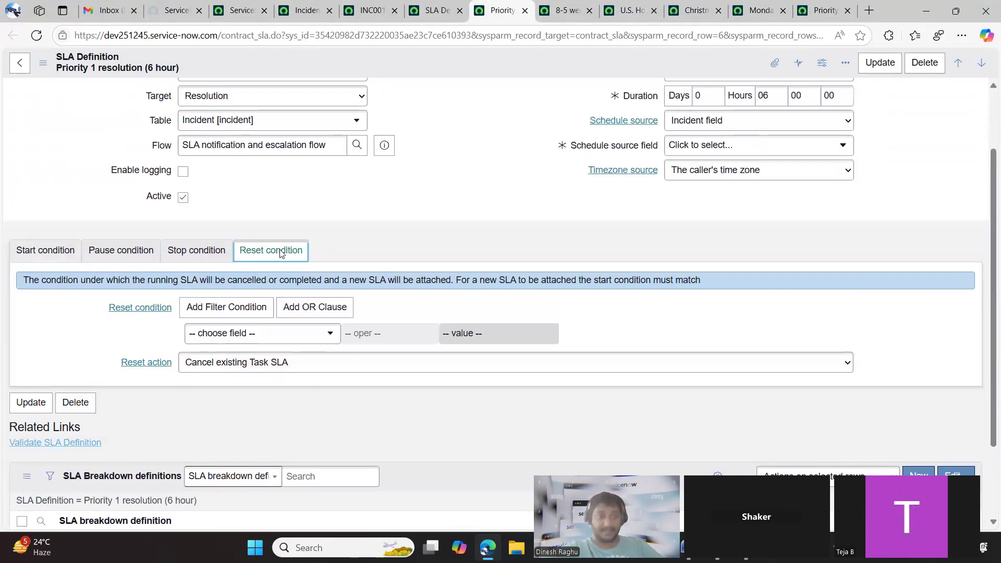
click(298, 333)
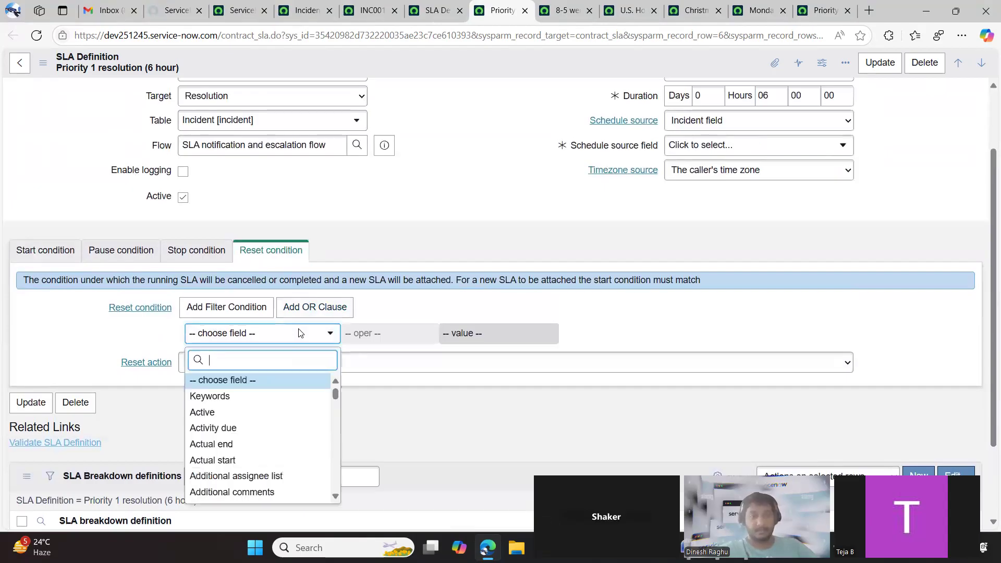
click(49, 238)
click(48, 250)
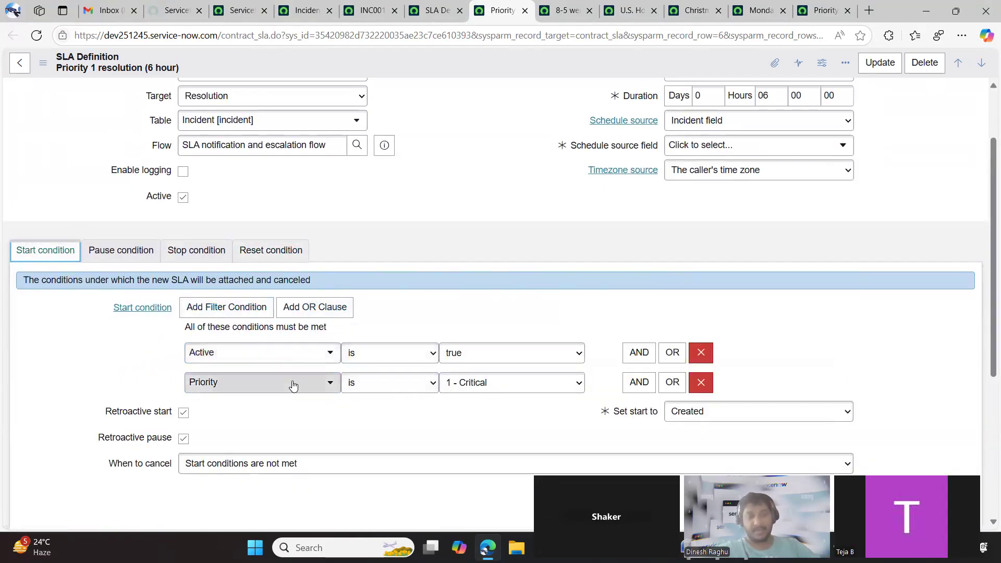
click(140, 252)
scroll(138, 323, down, 2)
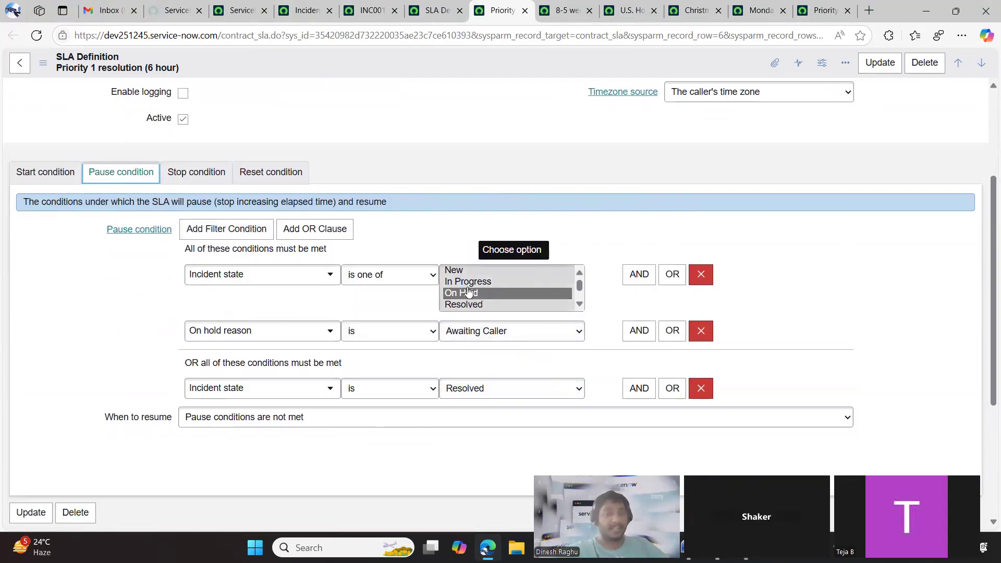
Define the SLA's reset condition as State changes from On Hold
click(269, 174)
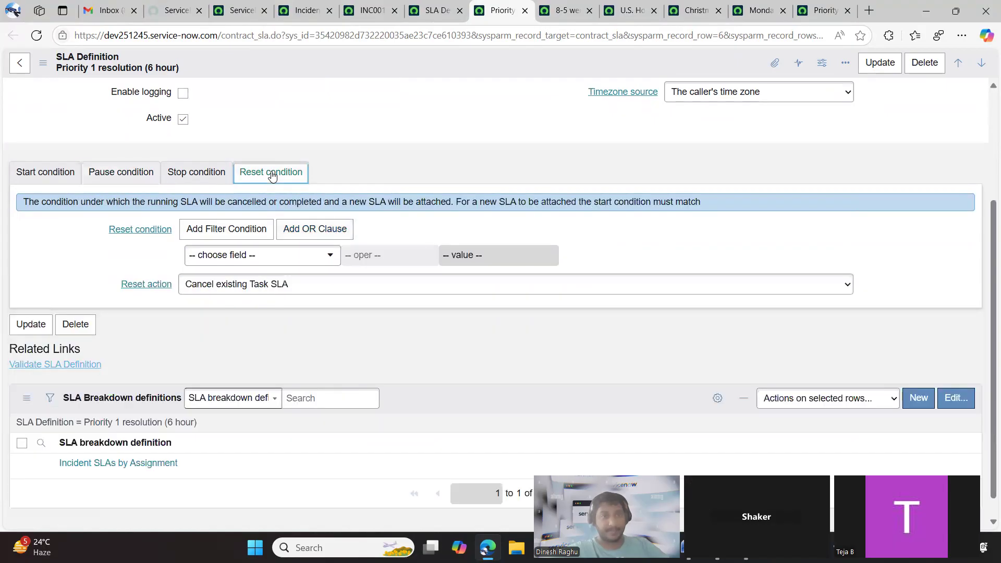
click(291, 265)
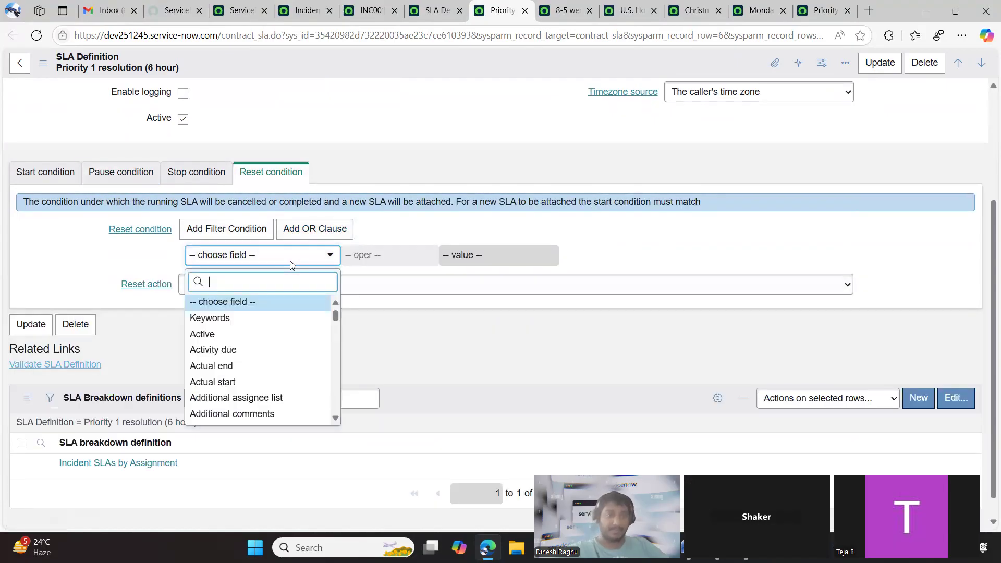
text(stat)
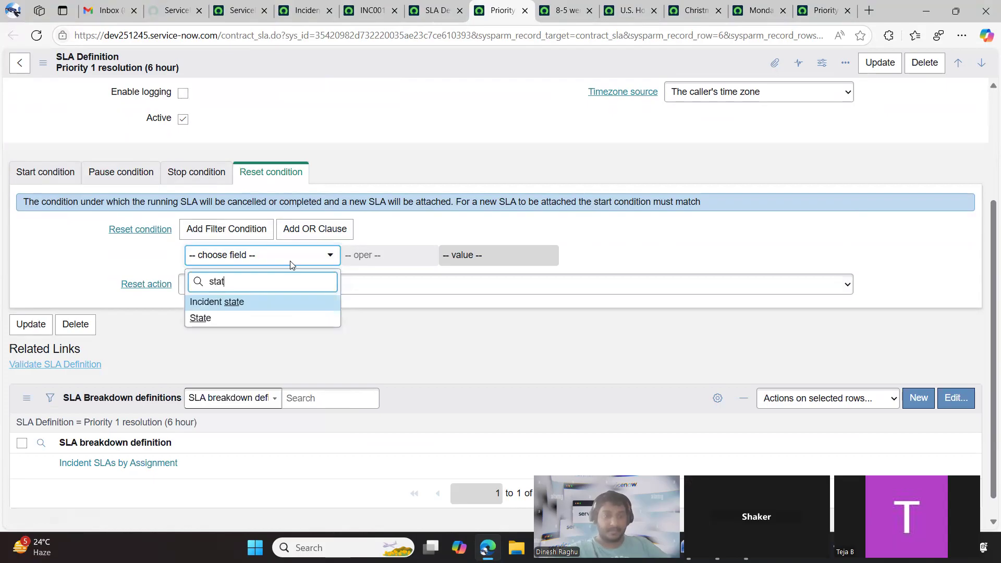
click(232, 318)
click(388, 256)
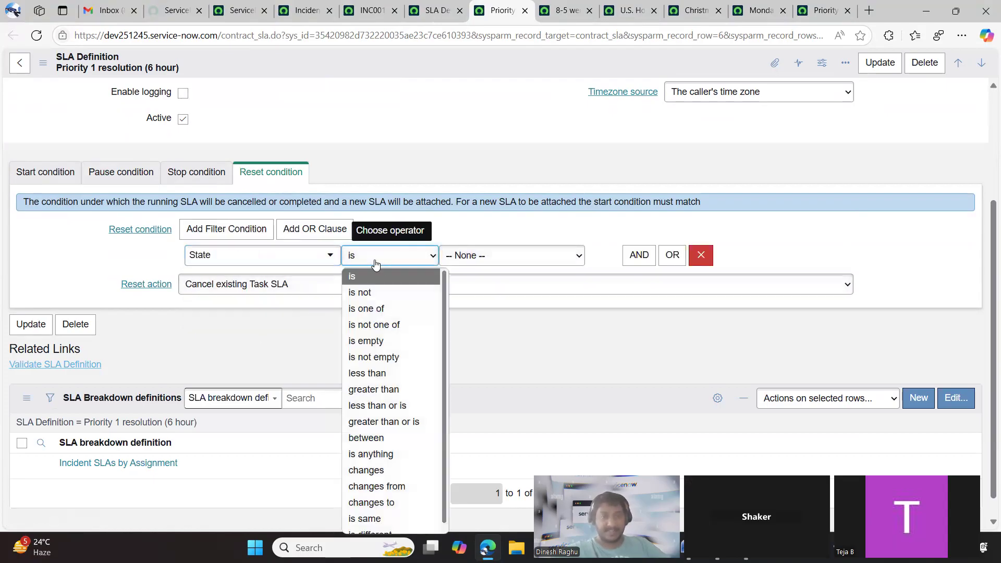
click(383, 486)
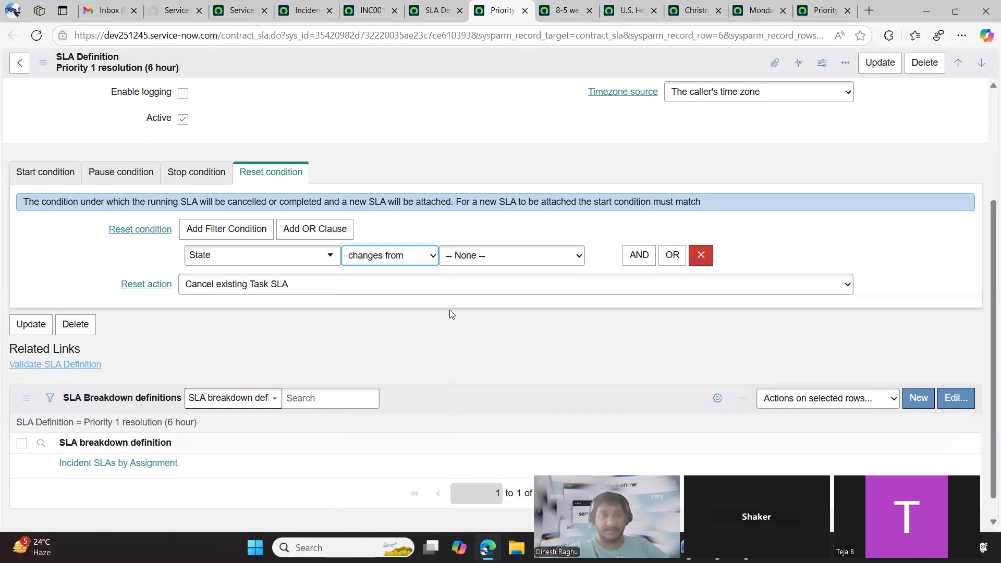
click(475, 271)
click(476, 328)
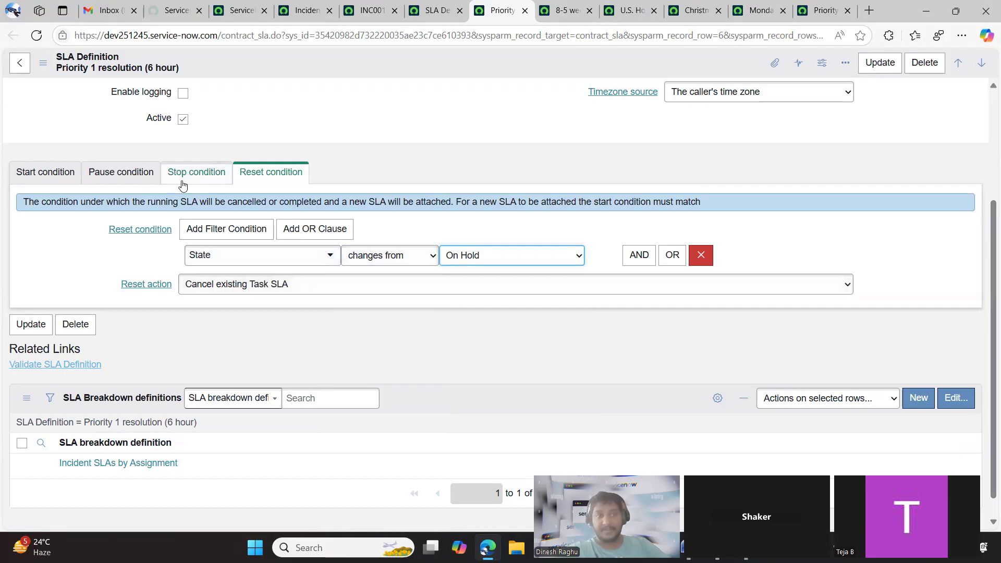
Recheck the pause condition and add a second required reset condition: State changes to In Progress
click(147, 178)
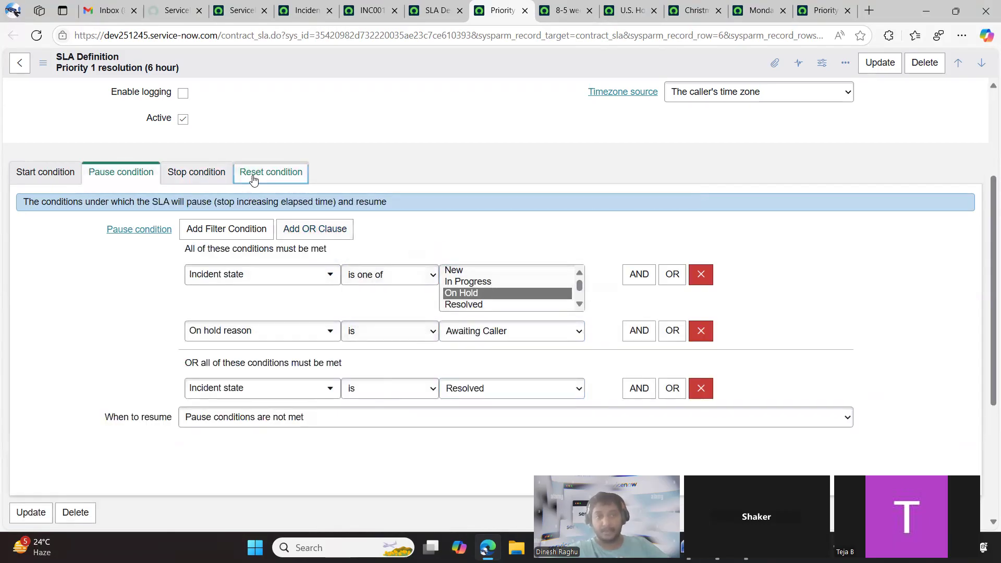
click(254, 180)
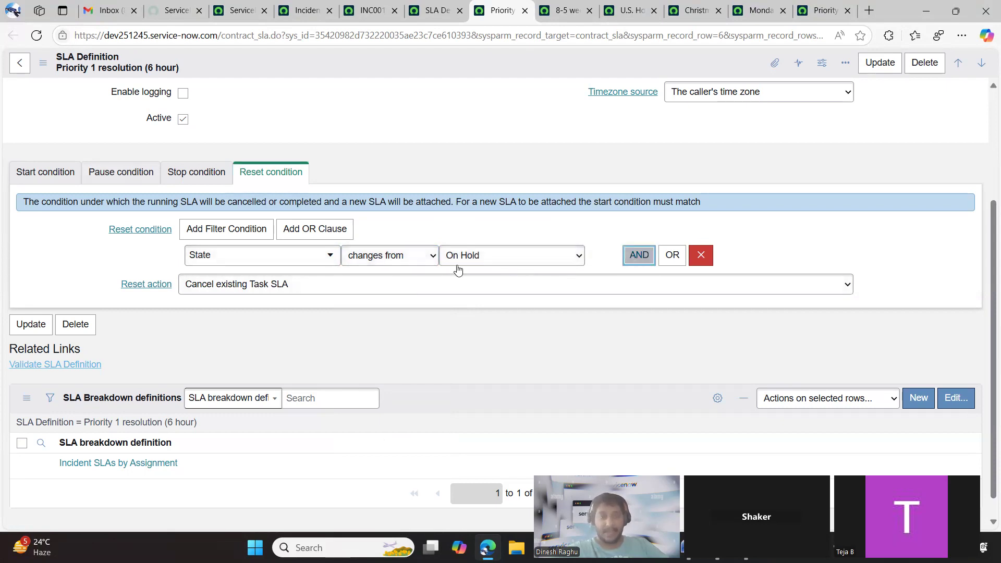
click(639, 255)
click(319, 307)
text(sta)
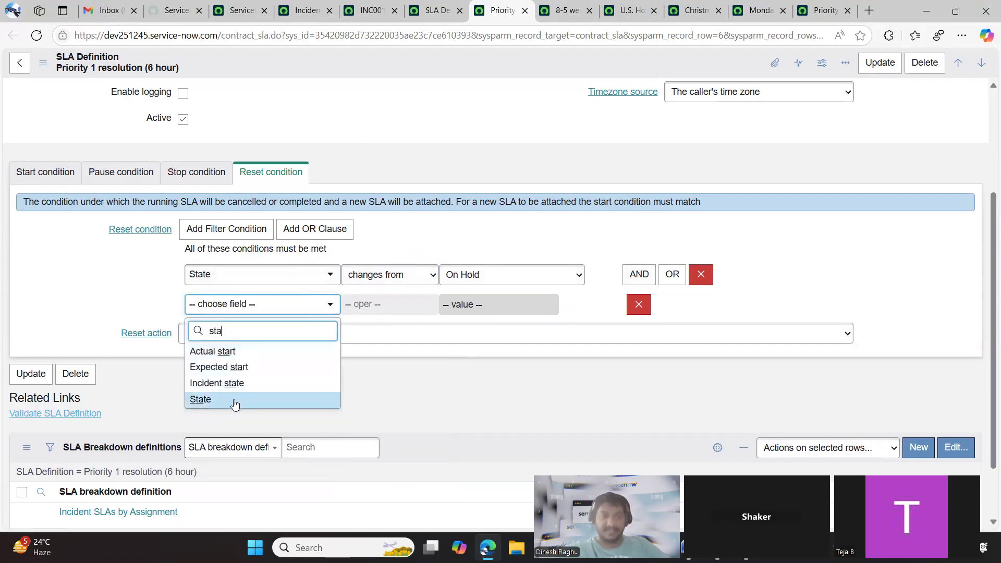
click(268, 399)
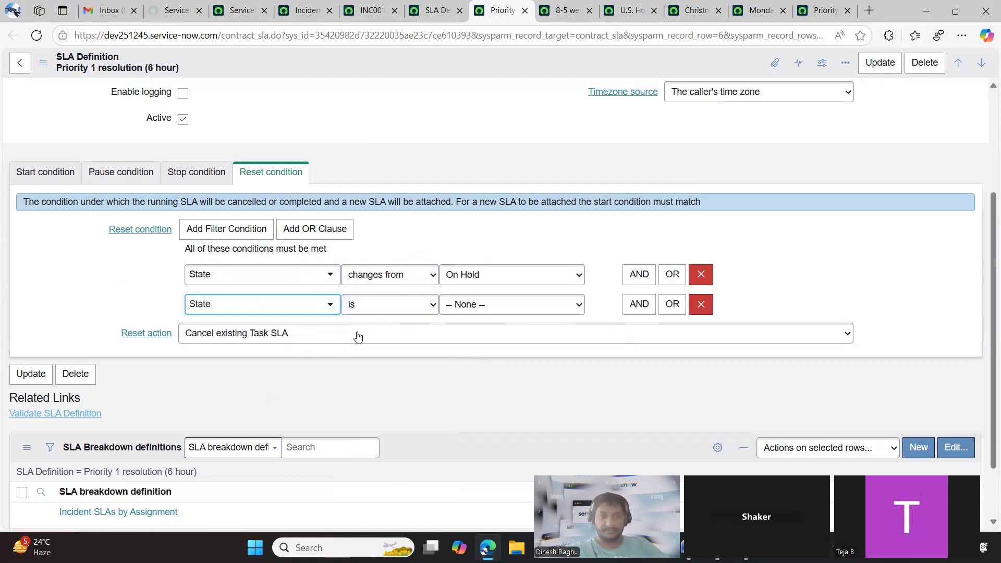
click(386, 305)
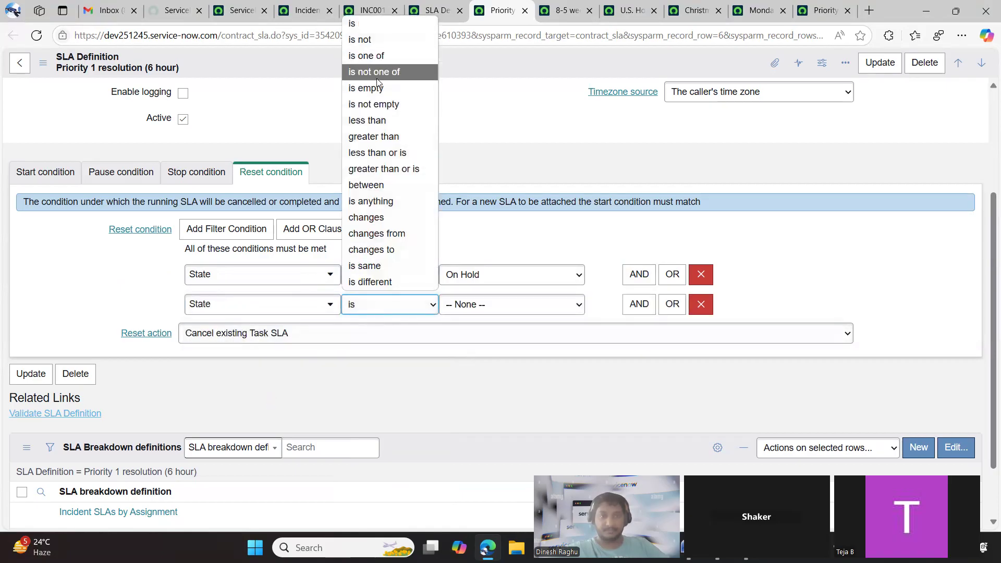
click(391, 249)
click(451, 305)
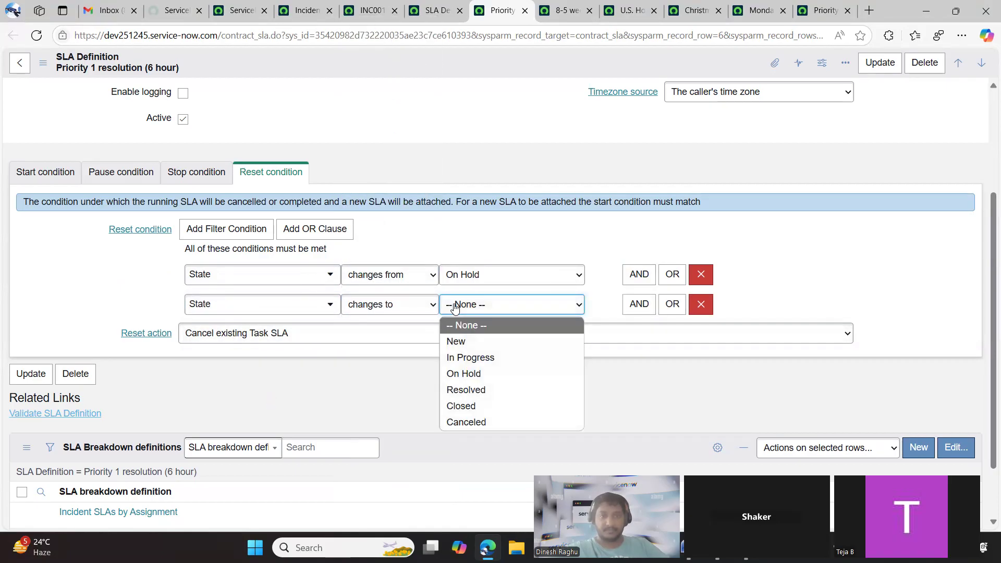
click(461, 356)
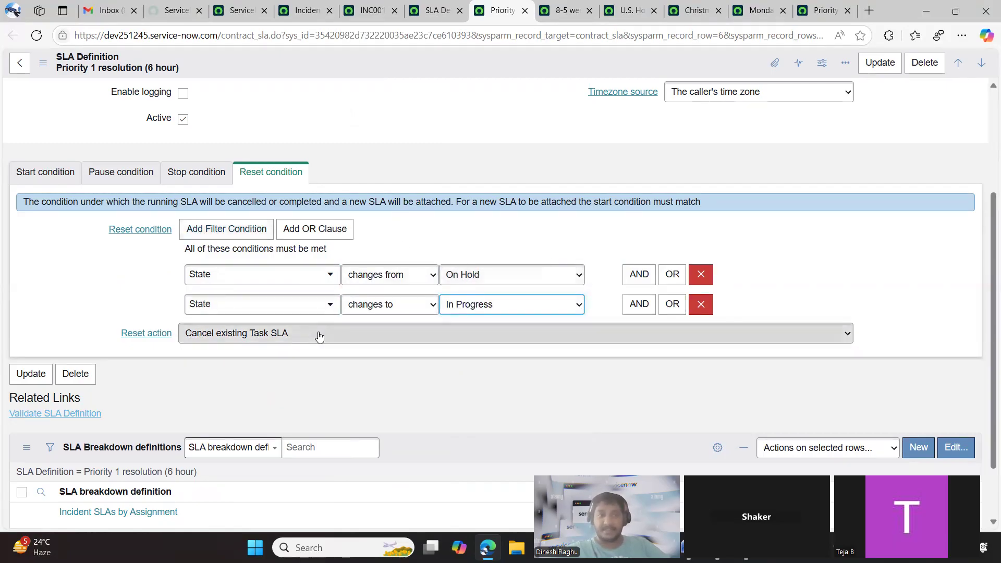
Check the task SLAs on the open incident and return to the Priority 1 resolution SLA definition
scroll(475, 118, down, 1)
click(371, 10)
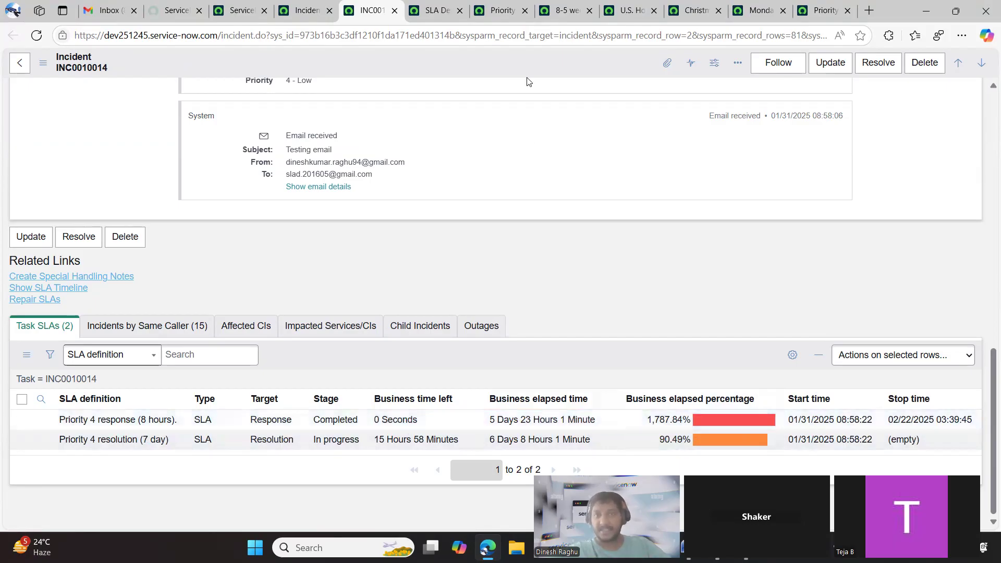
click(509, 13)
click(435, 12)
click(496, 15)
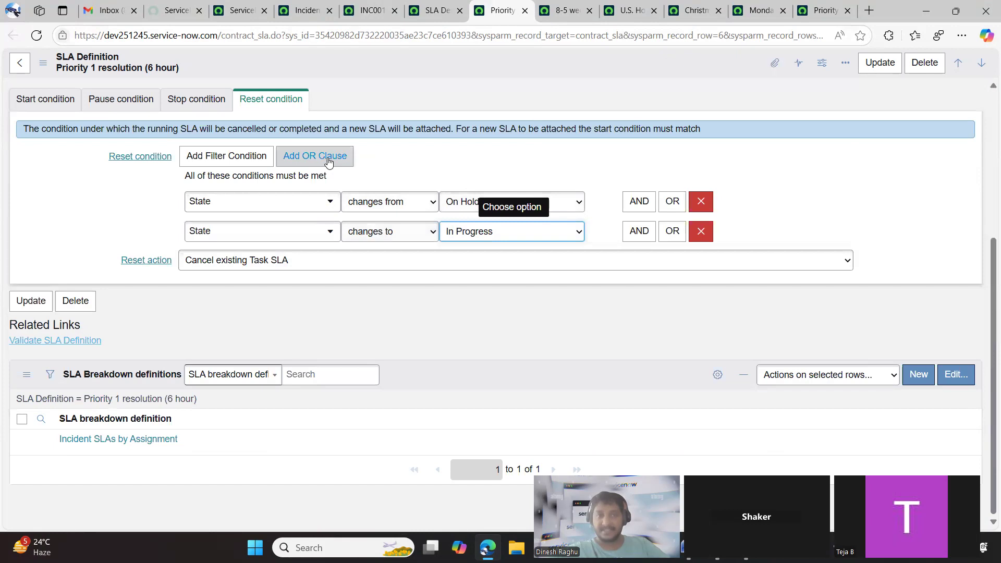
Review the SLA definition's main settings and the options available for its reset action
scroll(374, 101, up, 5)
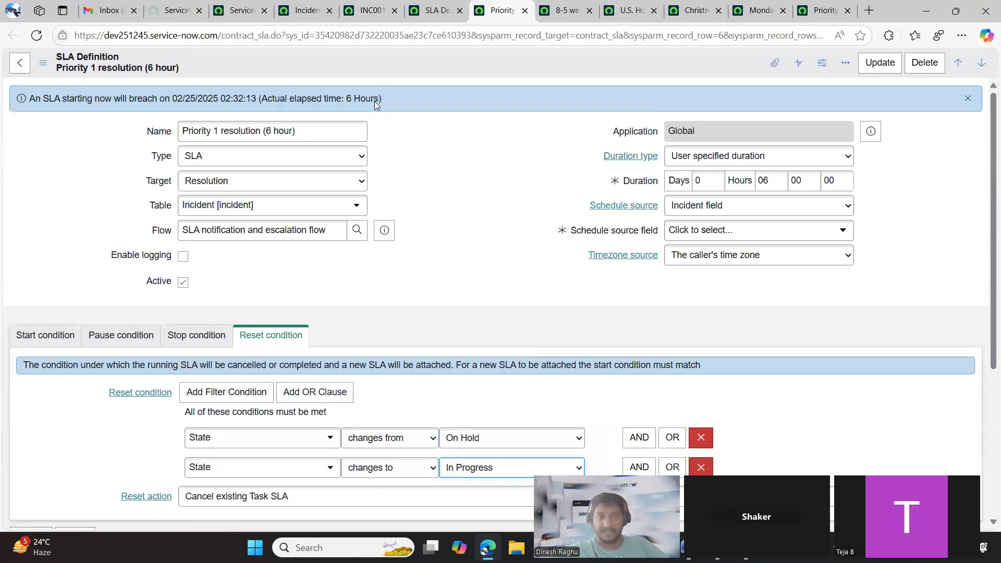
scroll(459, 254, down, 4)
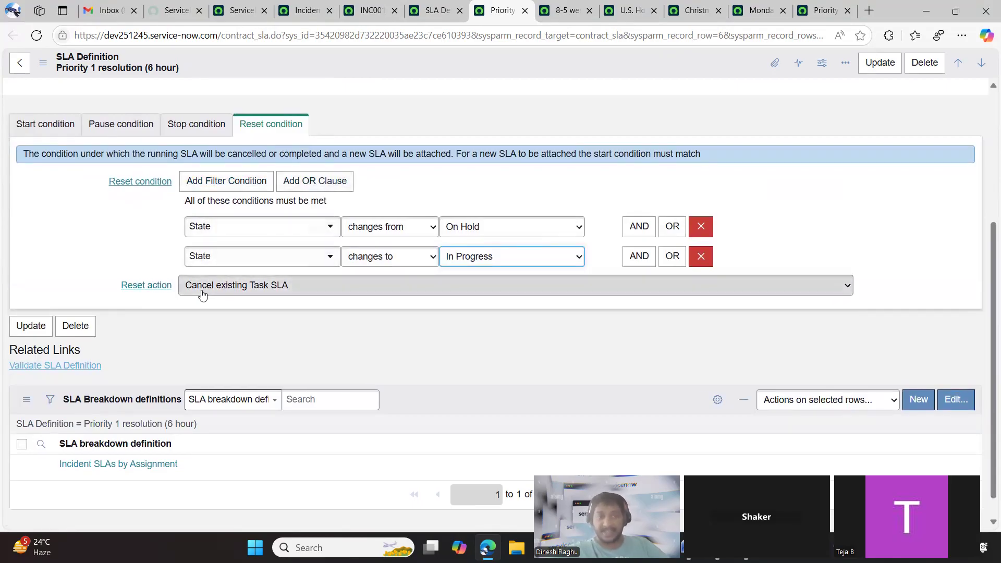
click(287, 287)
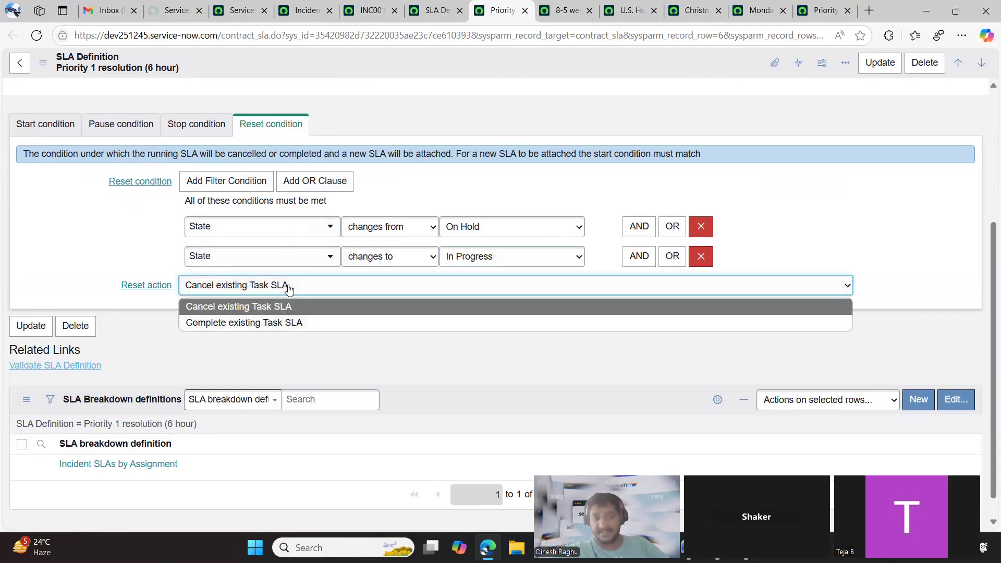
click(289, 288)
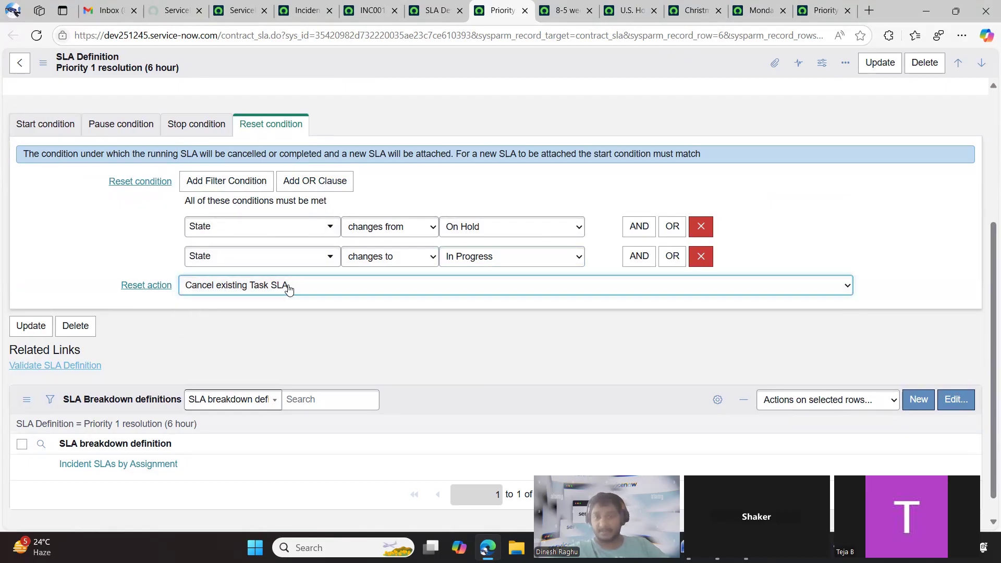
Review the SLA's stop and pause conditions, followed by its start condition settings
click(197, 127)
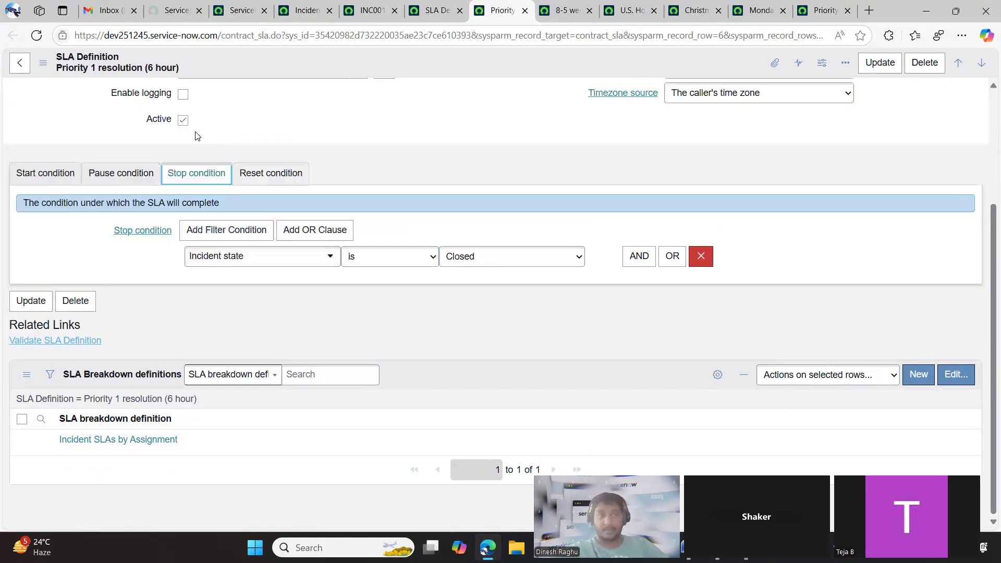
click(140, 180)
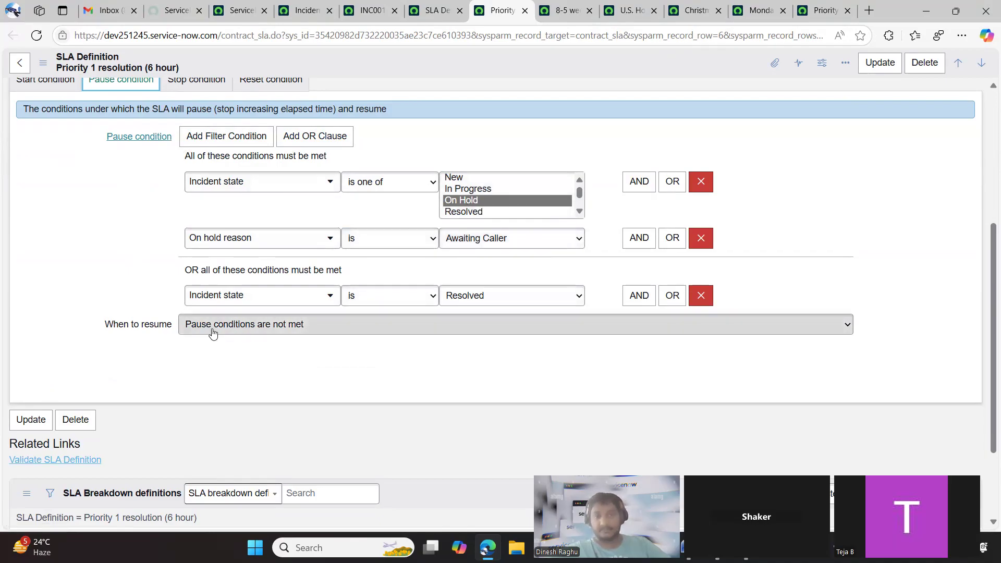
scroll(212, 334, up, 2)
click(38, 184)
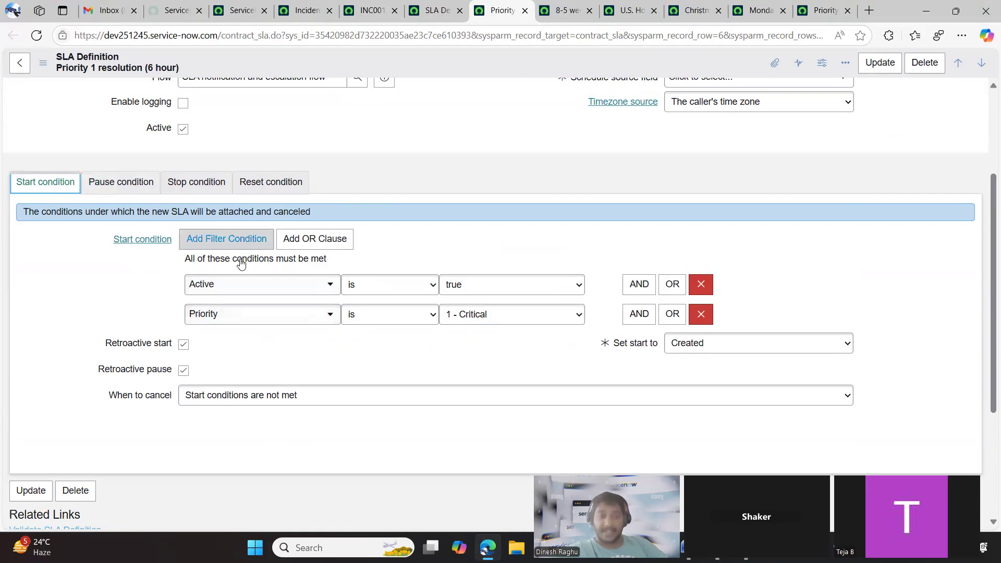
scroll(230, 284, down, 1)
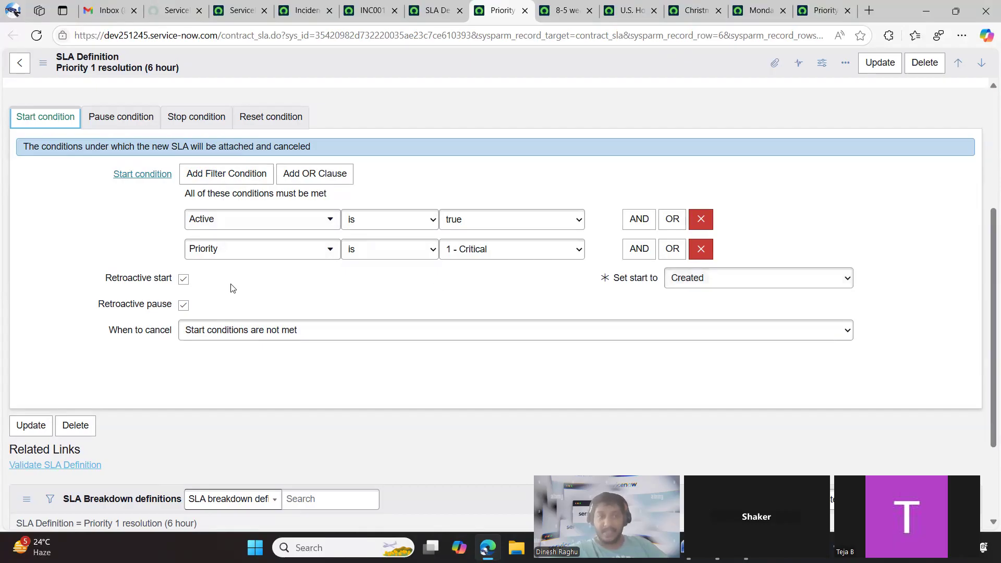
Examine the retroactive start and retroactive pause settings and the date fields offered for Set start to
mouse_move(160, 310)
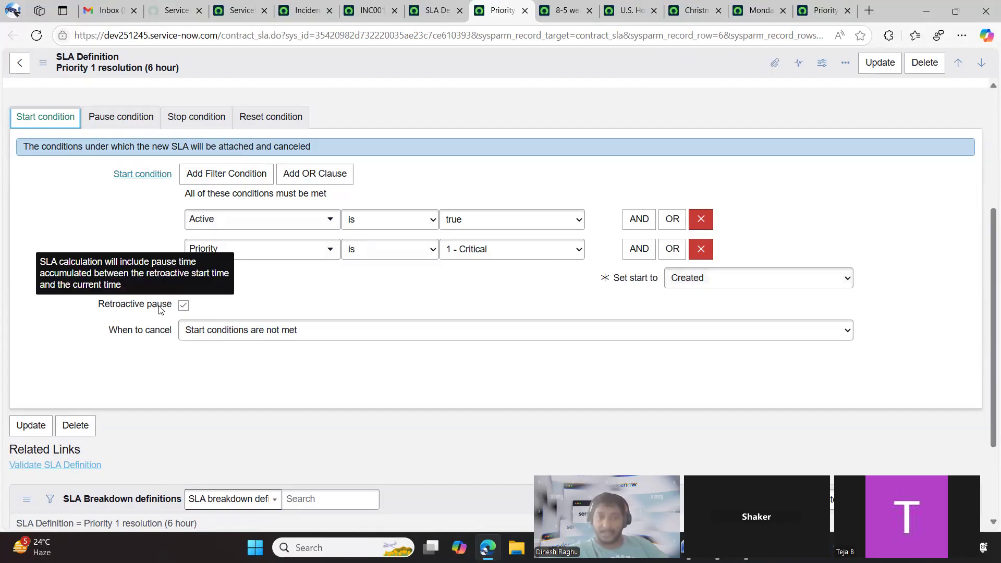
click(352, 309)
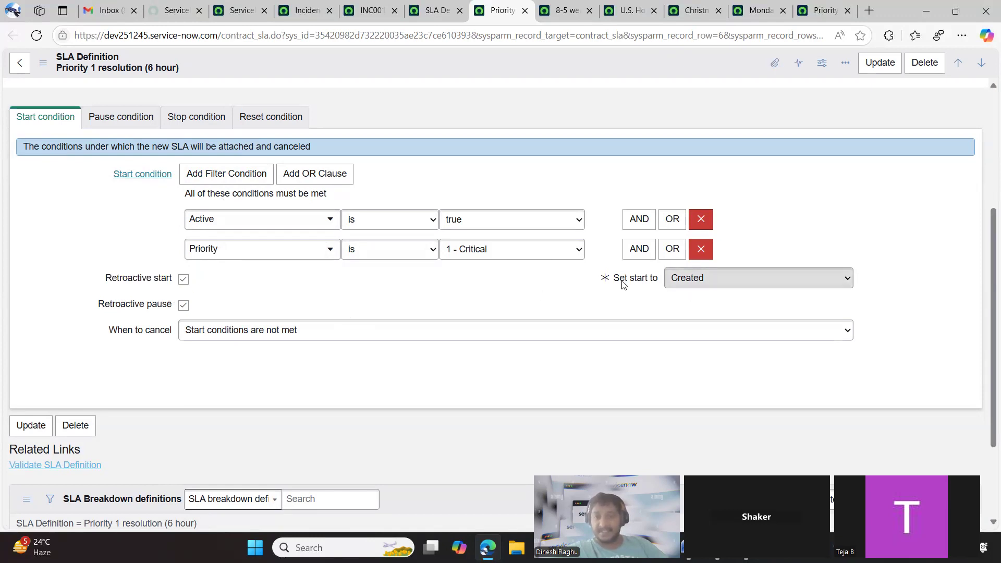
click(677, 283)
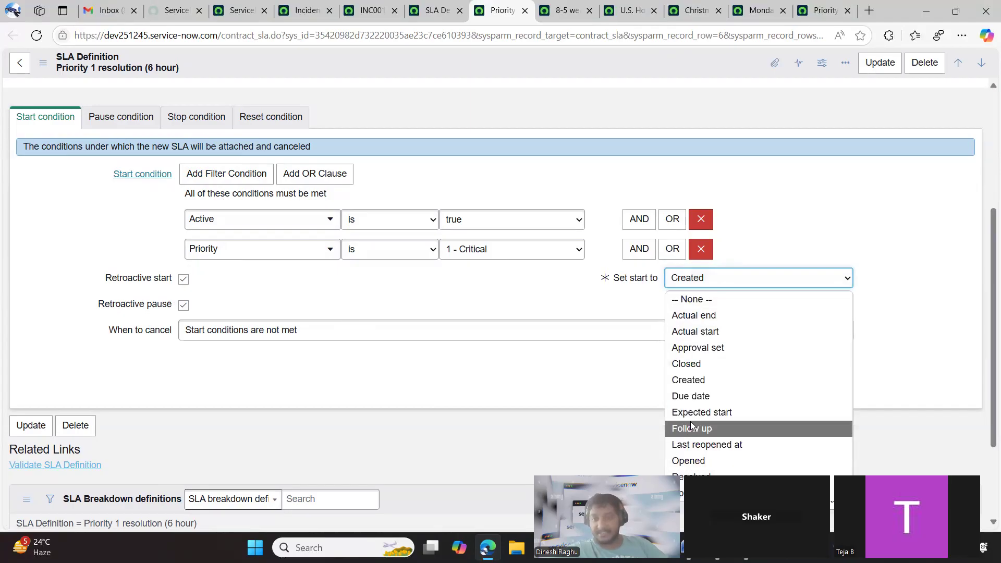
click(606, 304)
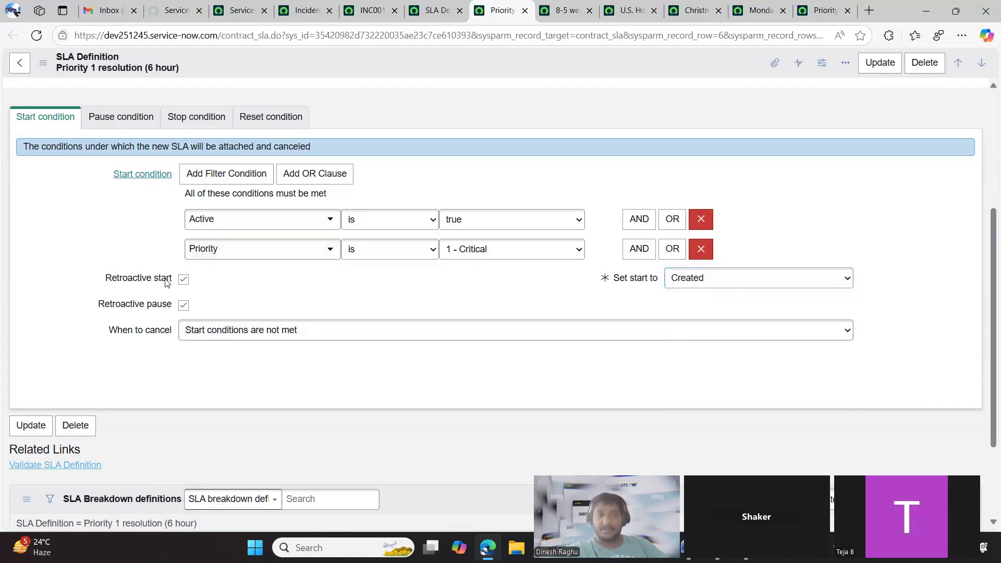
mouse_move(167, 283)
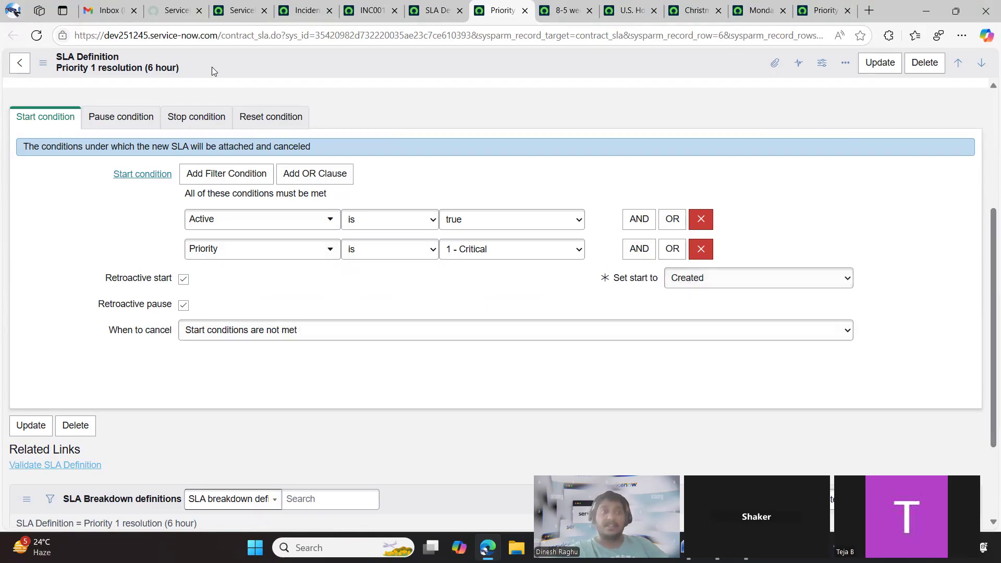
scroll(271, 245, up, 3)
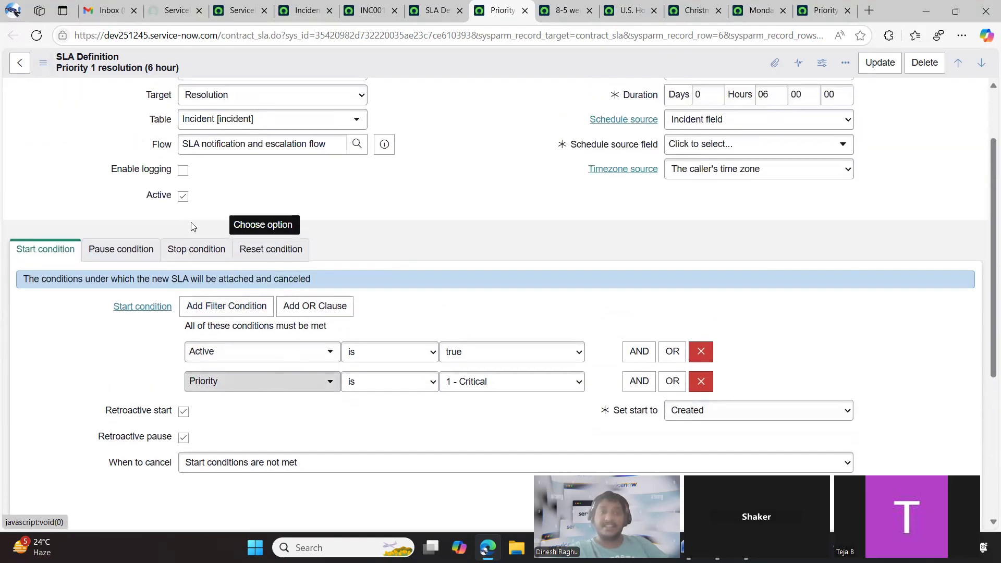
scroll(364, 222, down, 2)
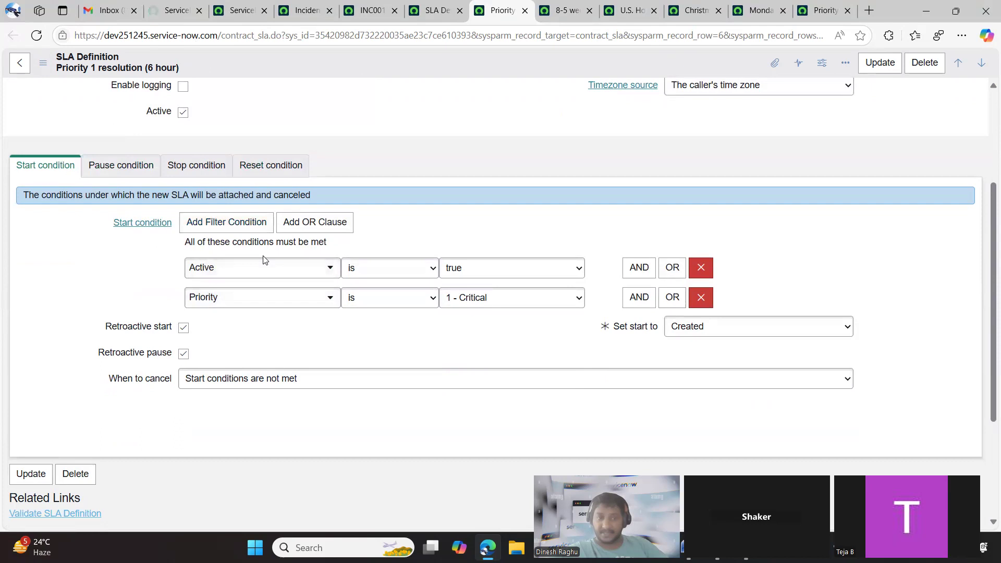
mouse_move(131, 355)
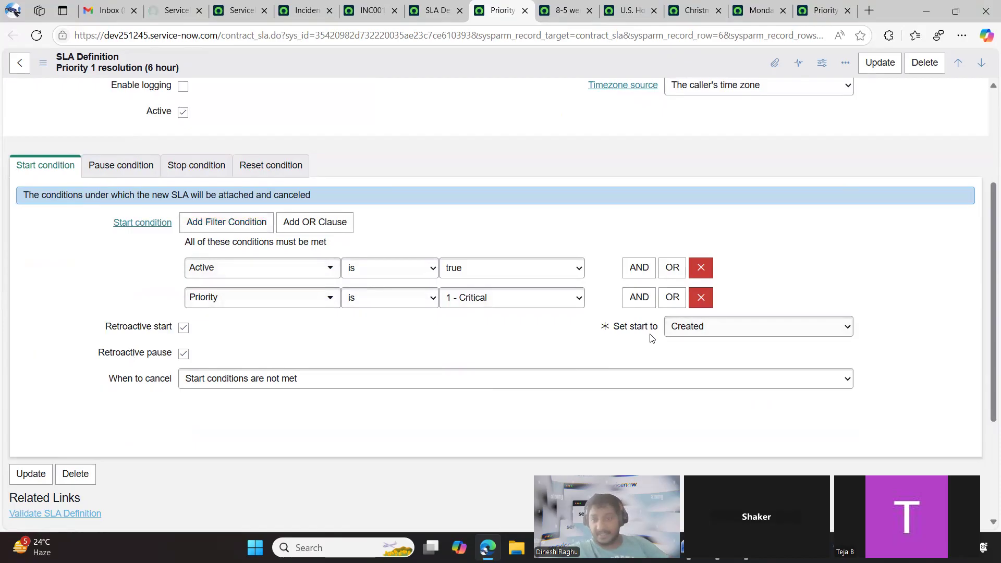
Try Updated and Closed as the Set start to value, and set it back to Created
click(692, 329)
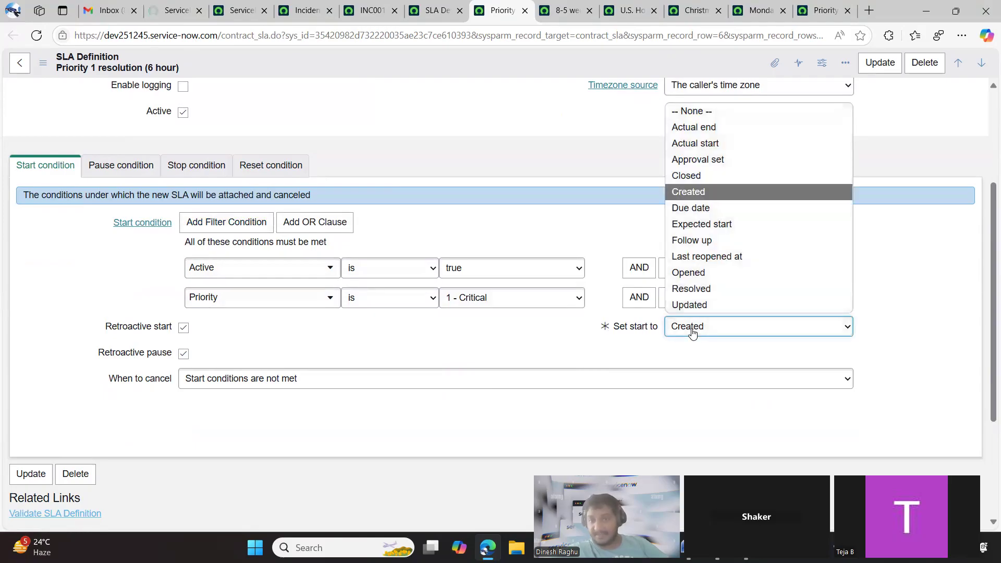
click(709, 305)
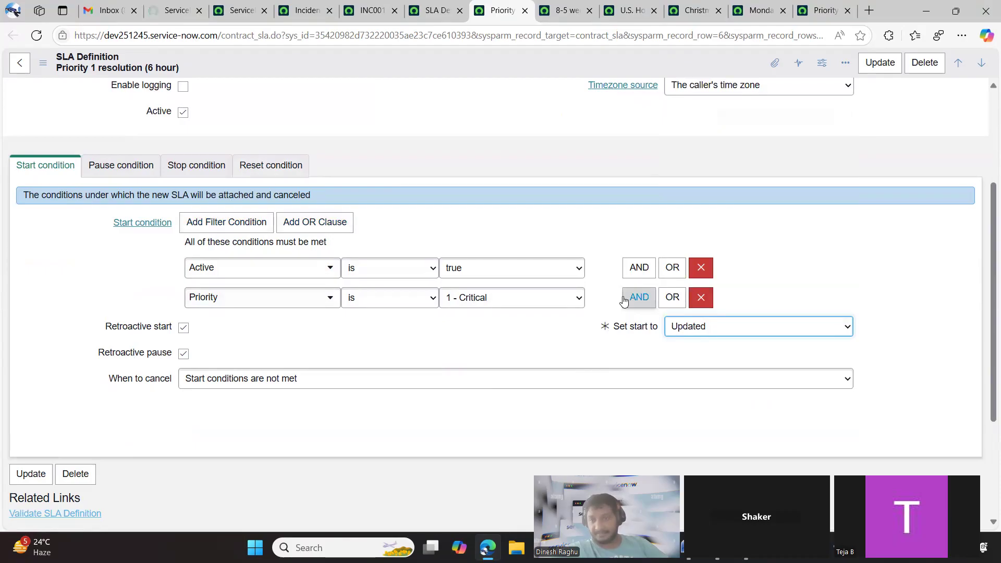
click(697, 326)
click(685, 177)
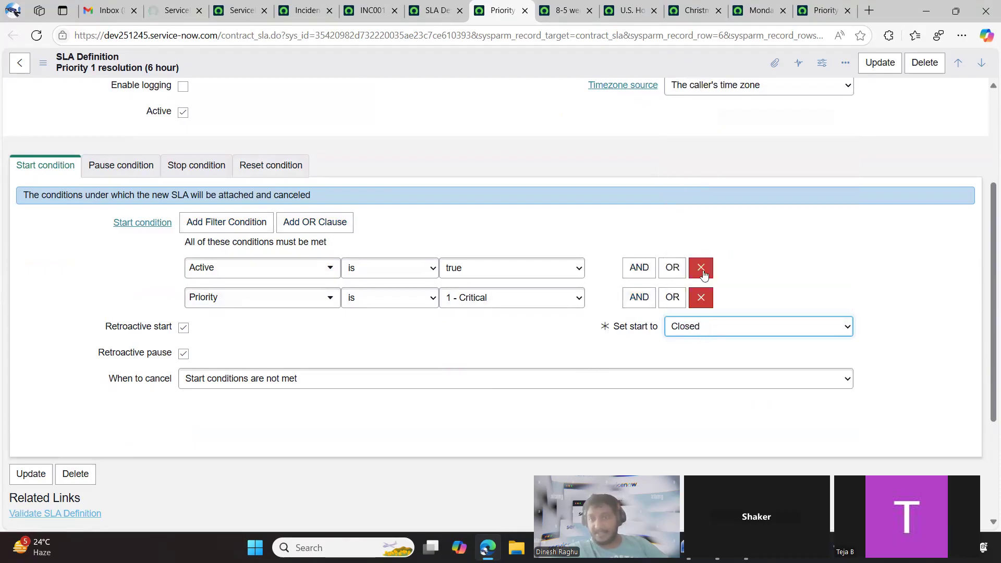
click(699, 326)
click(682, 198)
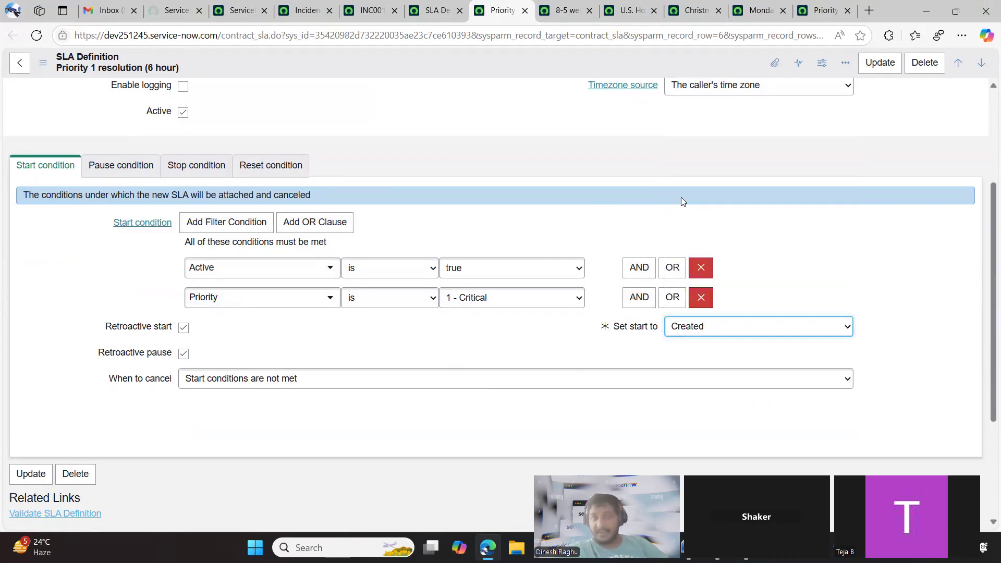
Compare the SLA's pause condition with its start condition and retroactive settings
click(112, 167)
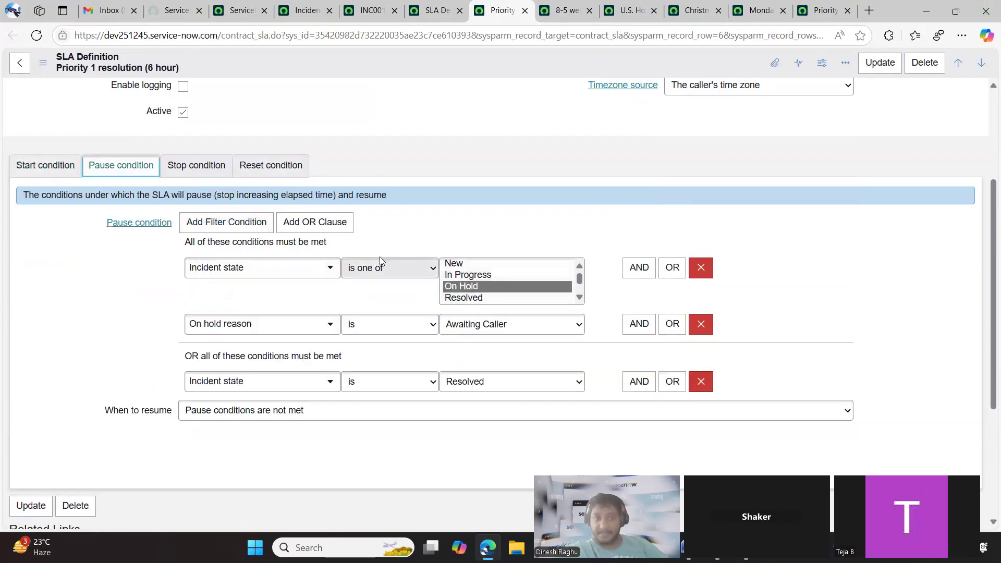
click(65, 169)
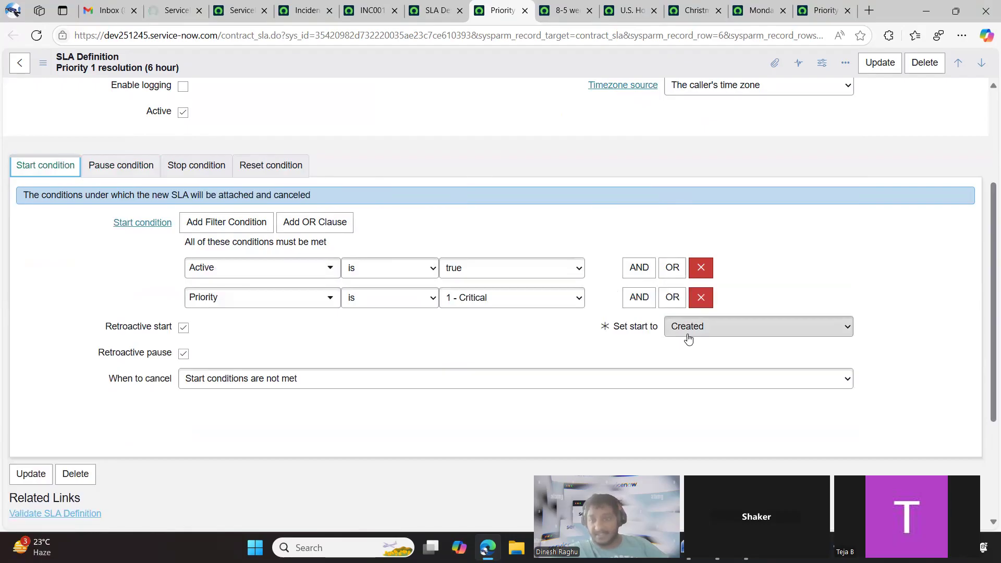
click(118, 166)
click(45, 165)
scroll(87, 326, down, 3)
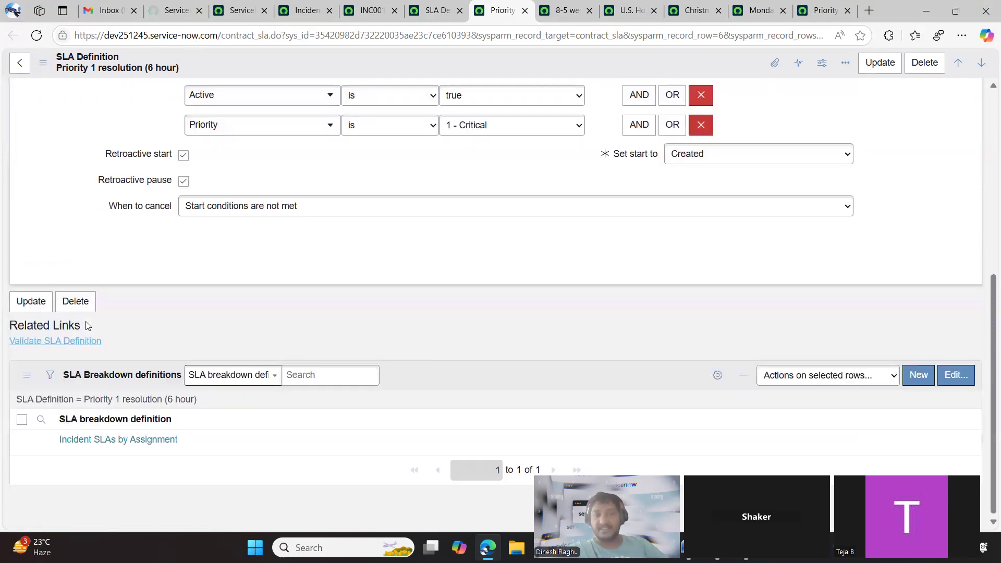
Revisit the incident's task SLAs, the incident list and the SLA definitions list, and return to the Priority 1 resolution SLA
click(367, 11)
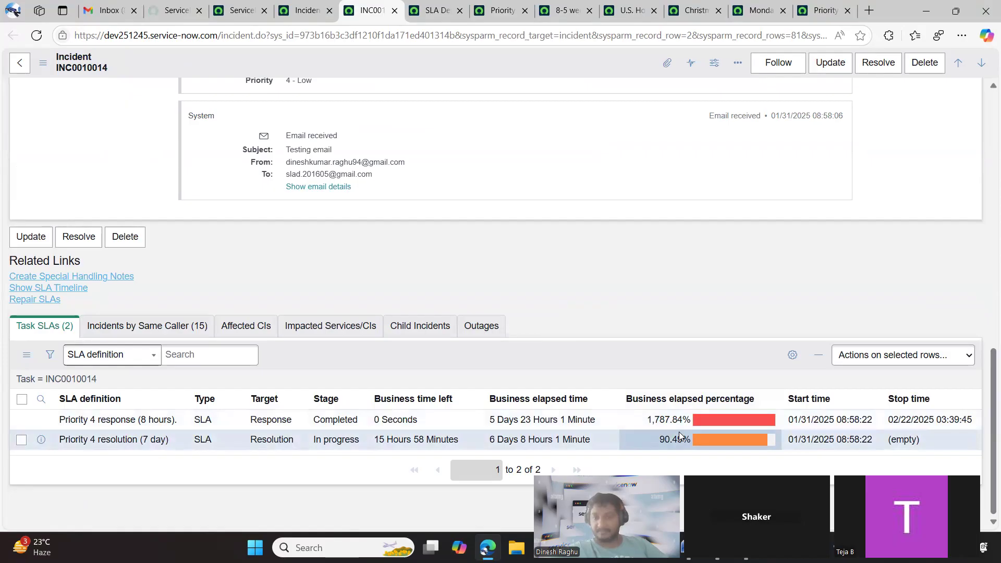
click(303, 16)
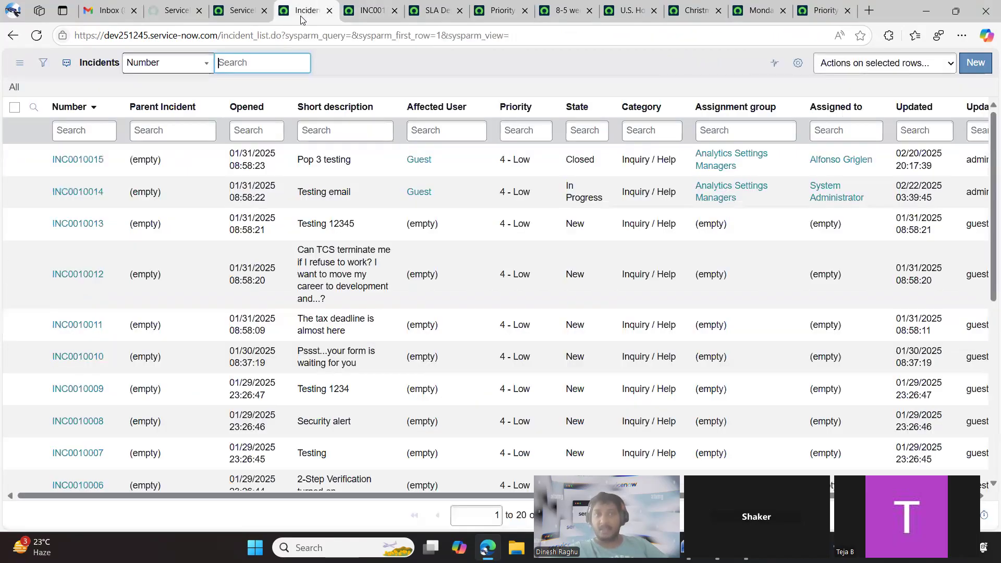
click(444, 7)
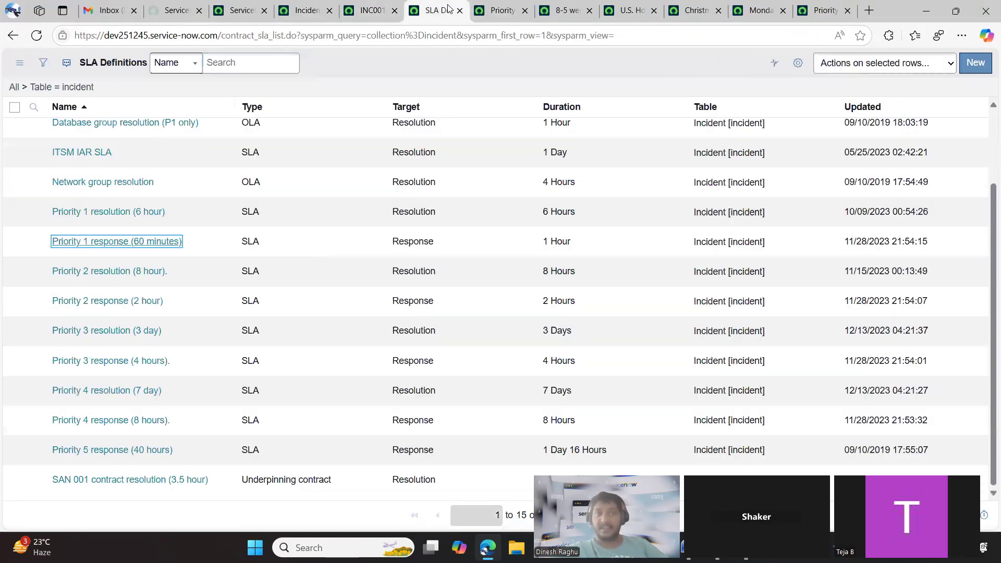
click(501, 9)
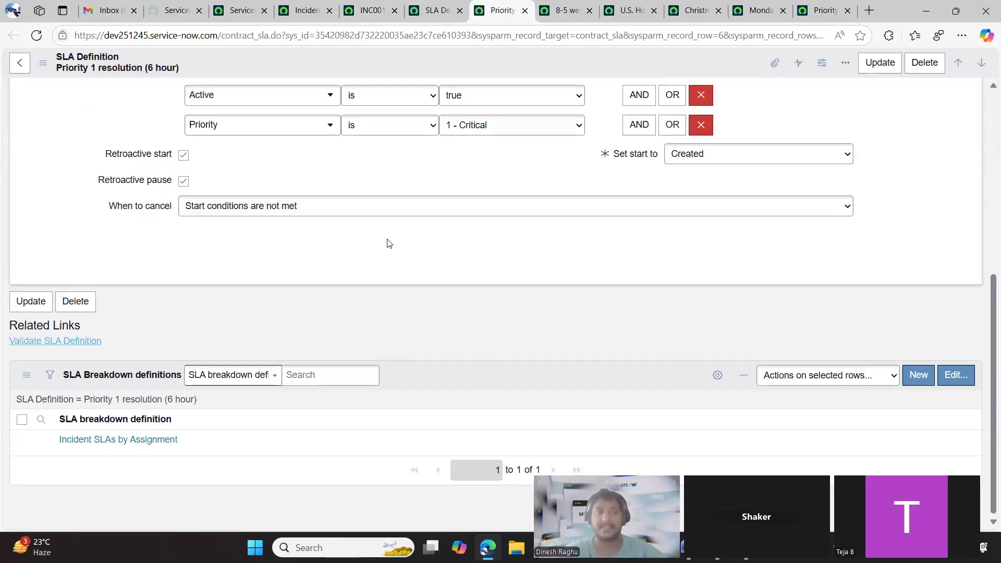
Set the Priority 1 resolution SLA's schedule source to No schedule
scroll(388, 243, up, 6)
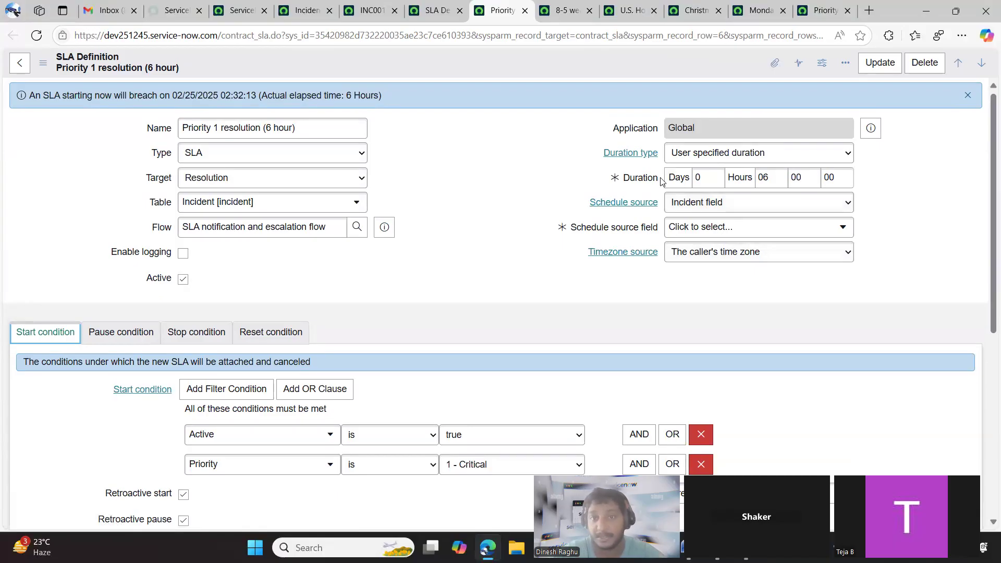
click(770, 186)
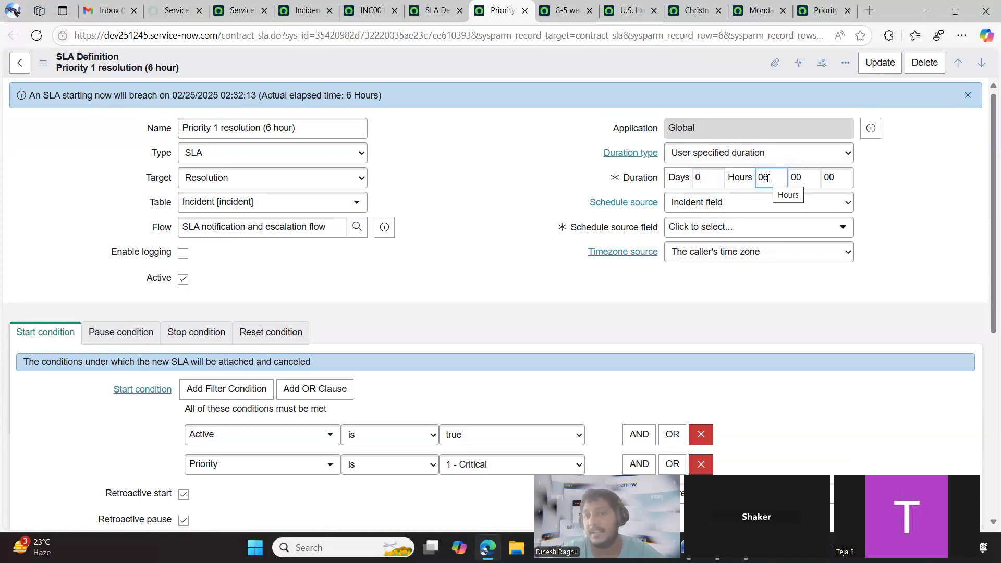
click(744, 202)
click(746, 221)
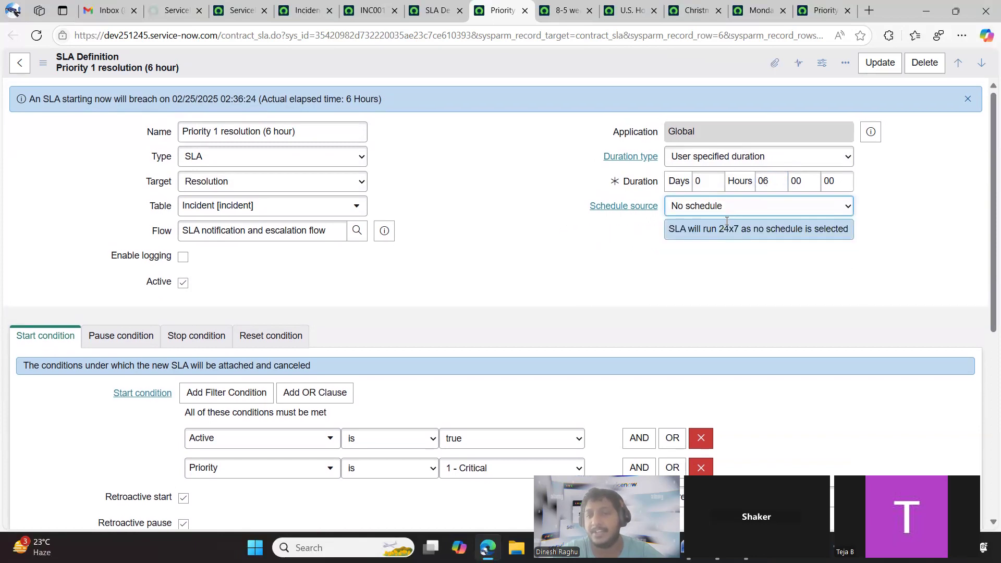
click(762, 204)
click(740, 241)
click(733, 204)
click(730, 223)
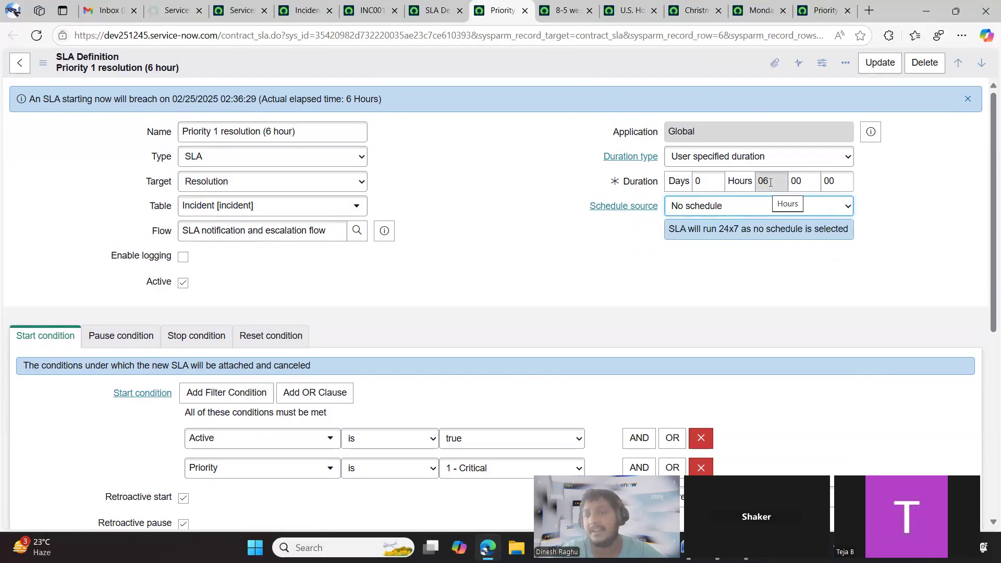
Set the SLA's user specified duration to 8 hours
double_click(770, 182)
text(8)
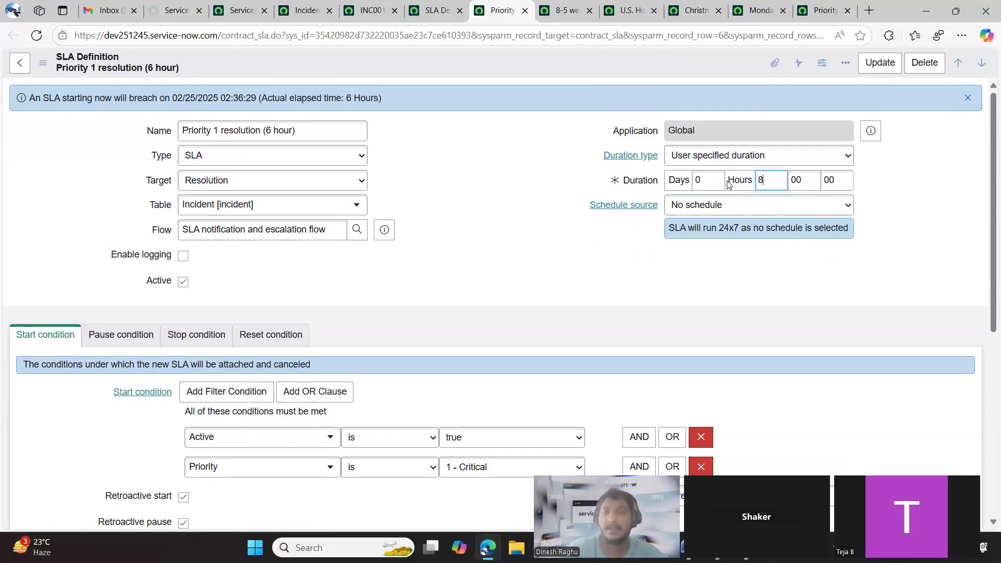
click(740, 296)
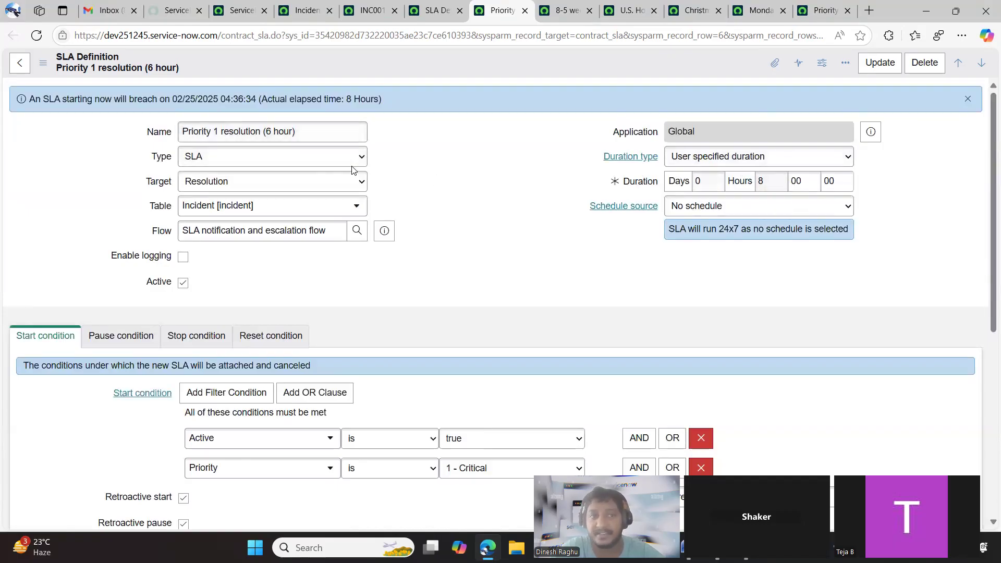
Set the Priority 1 resolution SLA's user specified duration to 6 hours
double_click(761, 181)
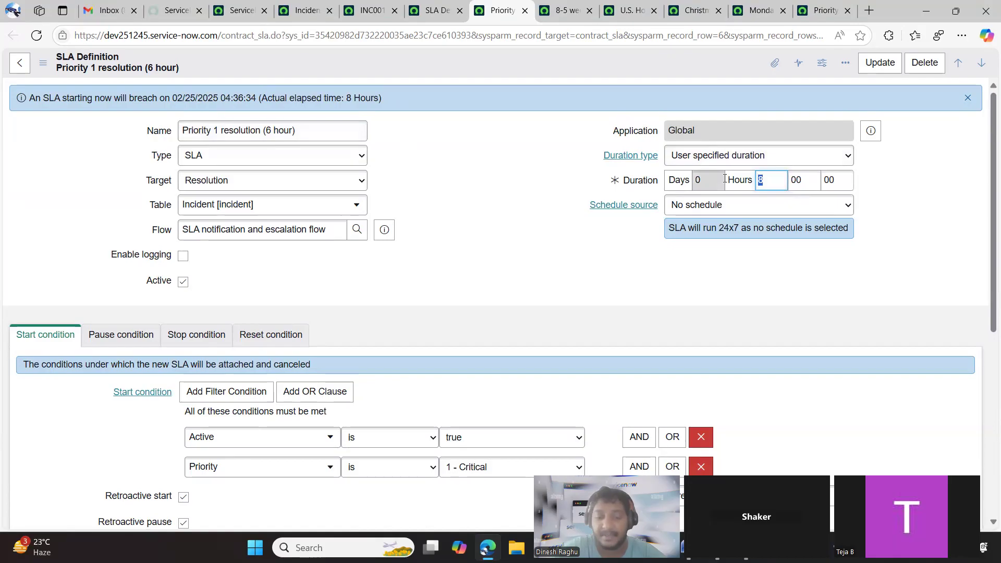
text(6)
click(691, 262)
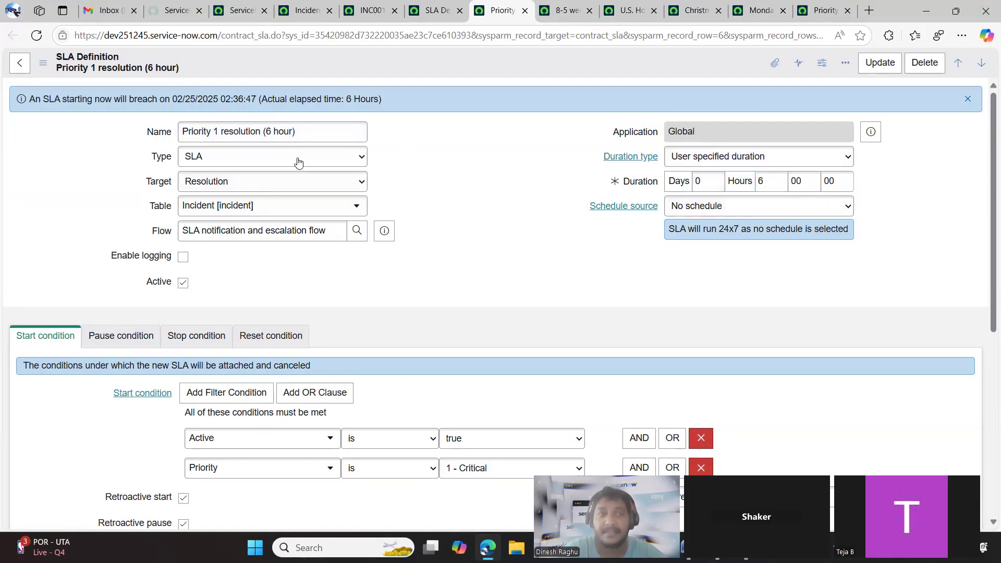
Check the business elapsed percentages of incident INC0010014's task SLAs, and return to the Priority 1 resolution SLA definition
scroll(409, 223, down, 1)
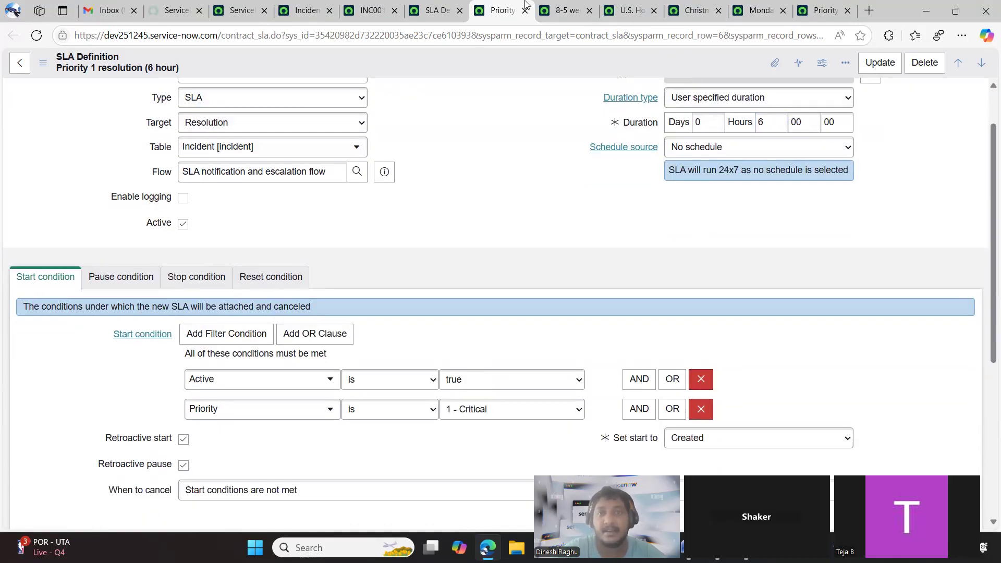
click(433, 13)
click(370, 10)
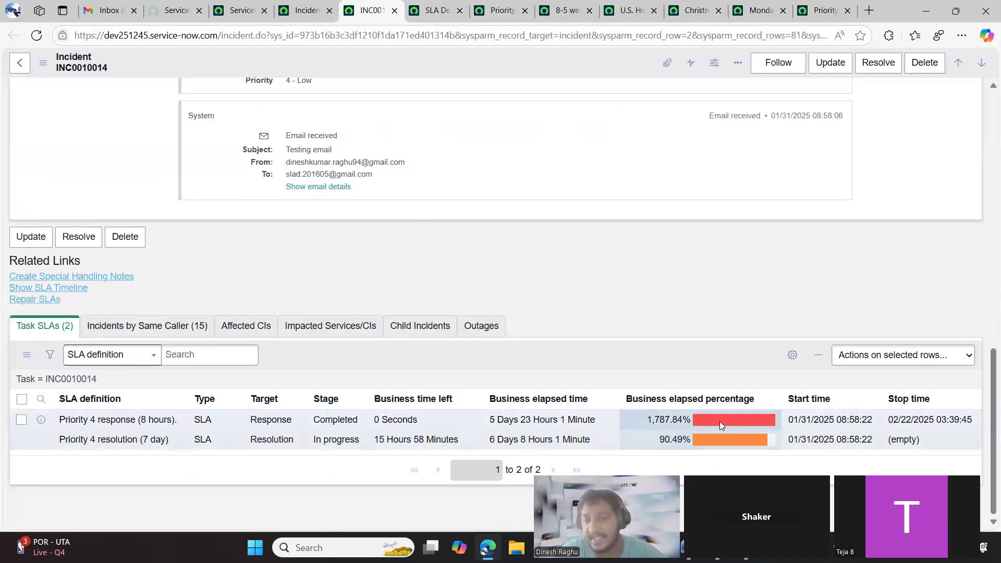
mouse_move(726, 423)
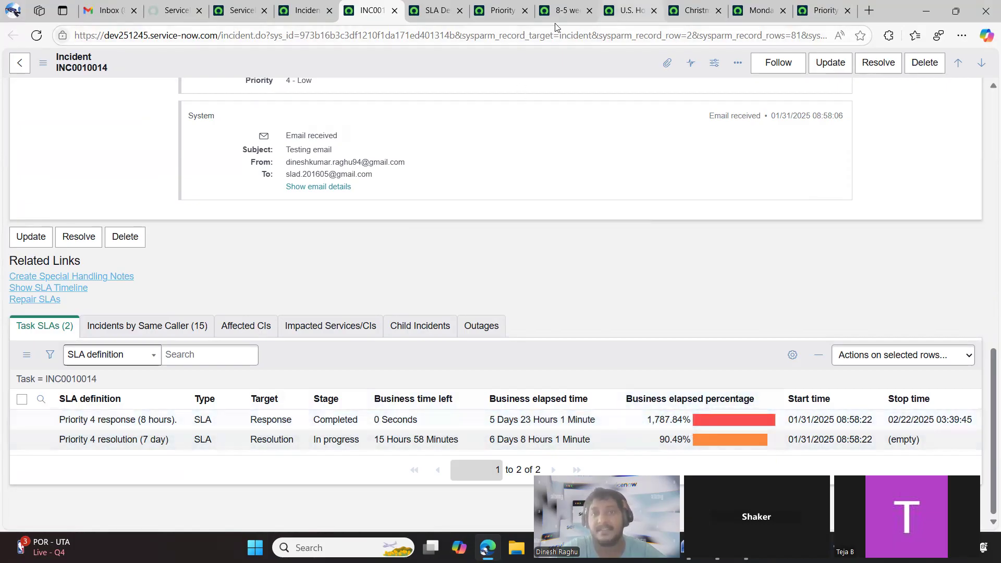
key(ctrl+Tab)
key(ctrl+Tab)
key(ctrl+Tab)
click(501, 20)
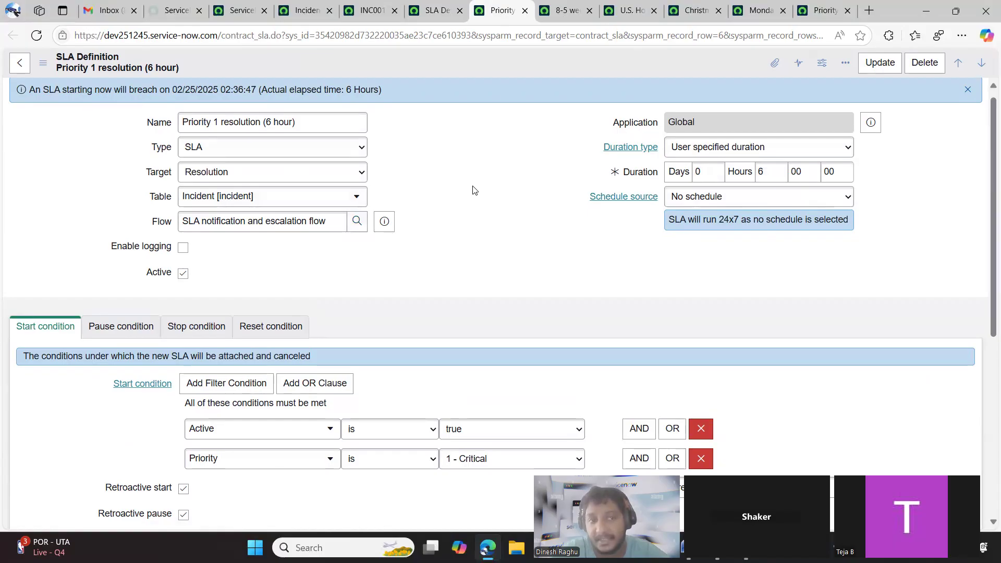
Switch the SLA's schedule source to SLA definition, and change it to Incident field
click(722, 197)
click(716, 235)
click(738, 202)
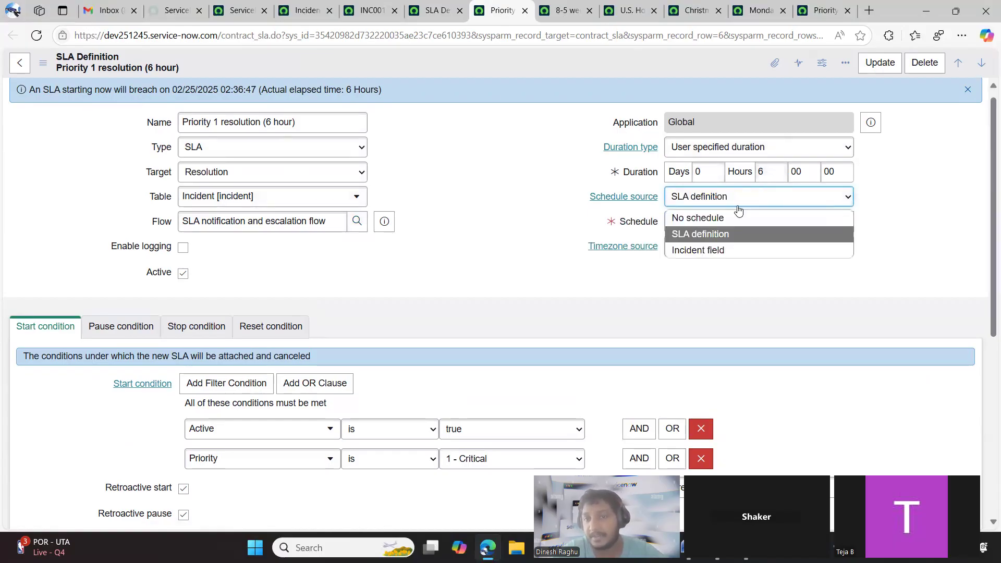
click(725, 247)
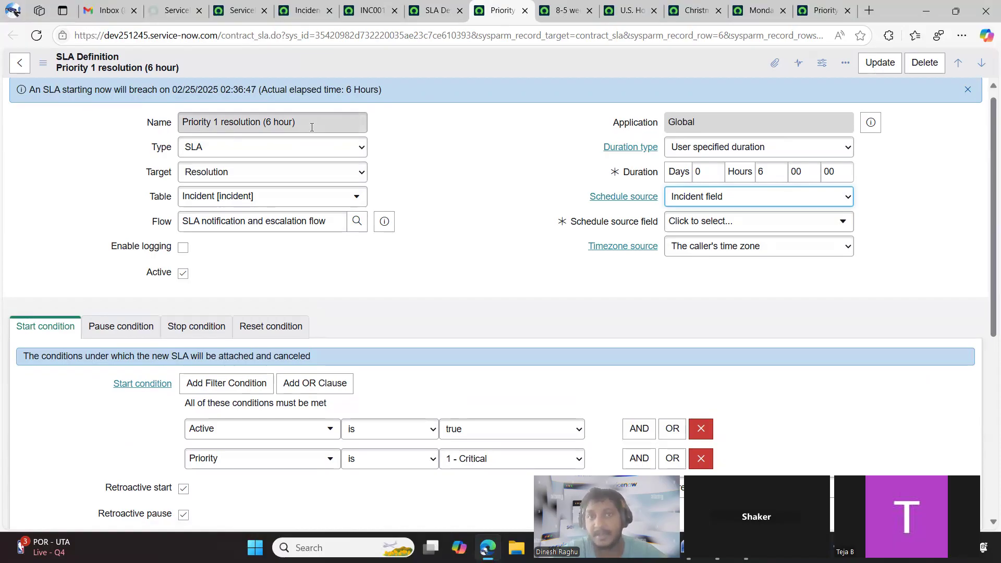
click(426, 234)
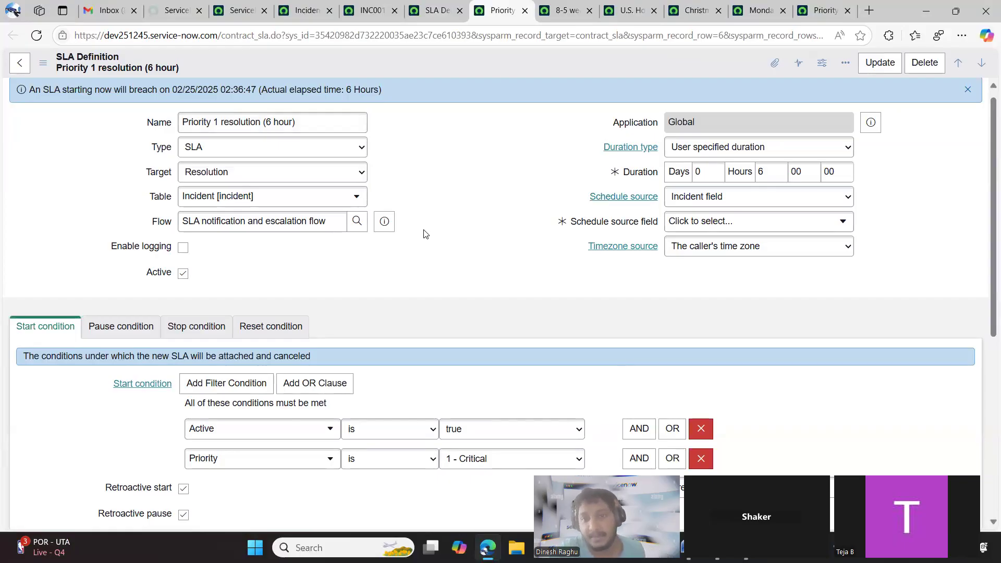